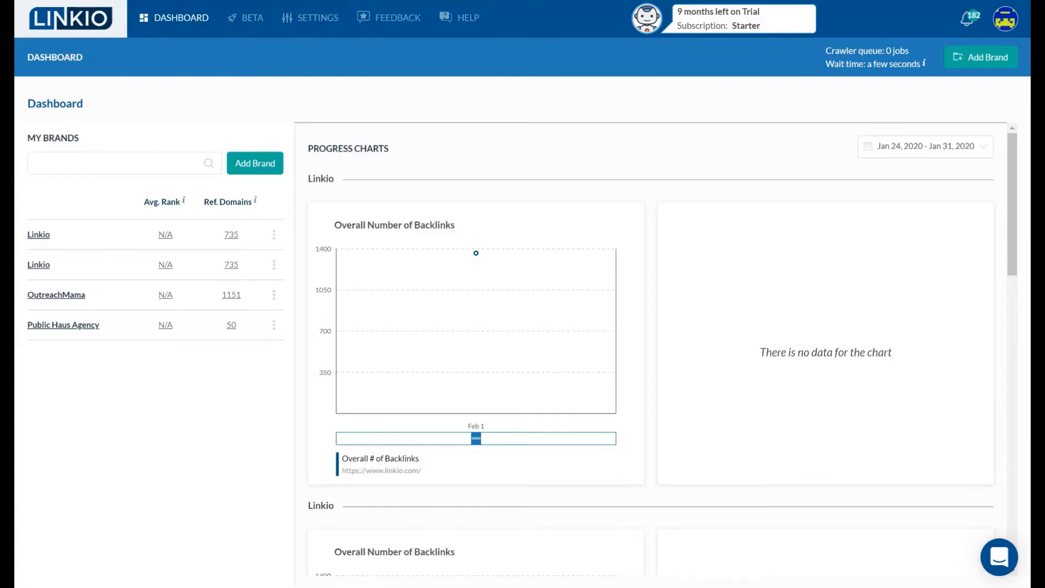
key("alt+Tab")
key("alt+Tab")
key("alt+Tab")
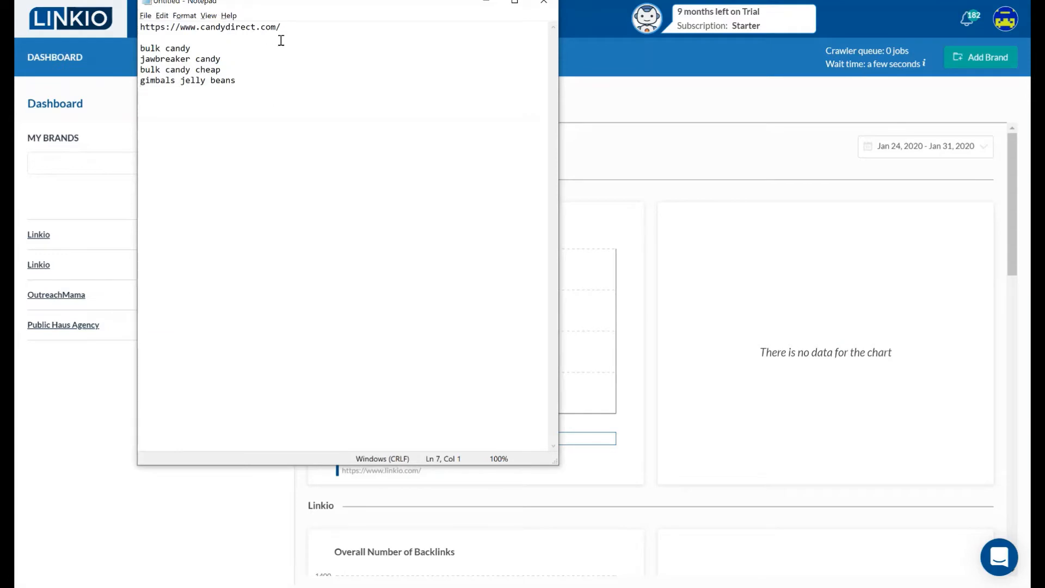
left_click_drag(298, 34, 109, 26)
key("ctrl+c")
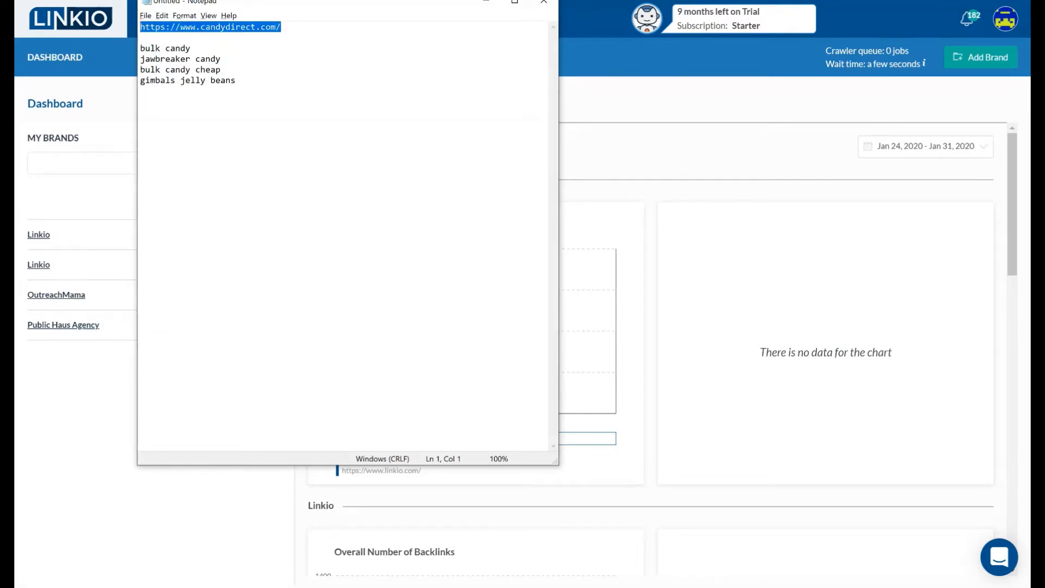
- Look over the Candy Direct store and its organic search data in Ahrefs Site Explorer, and return to the Linkio dashboard
key("alt+Tab")
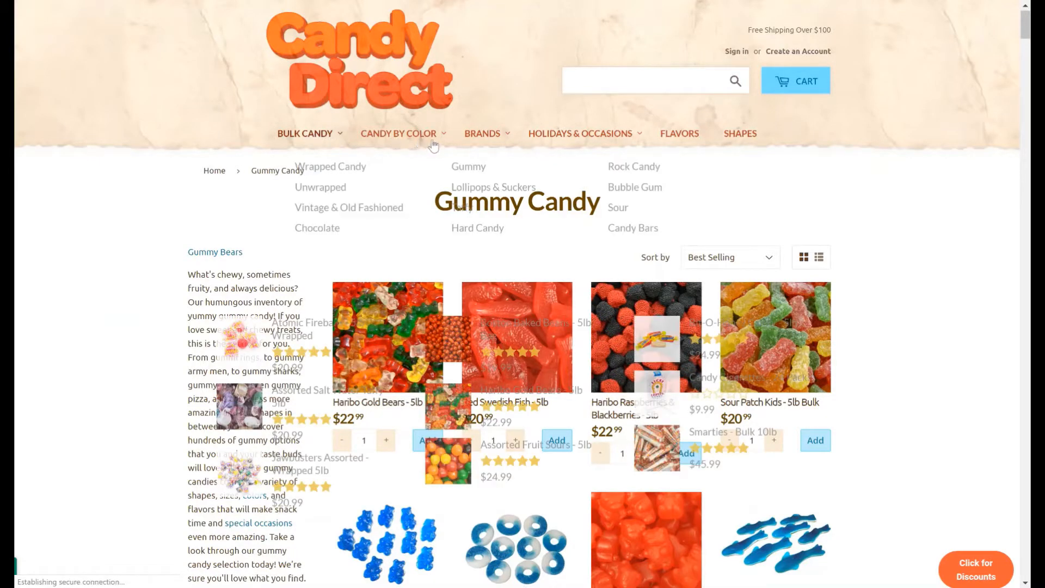
left_click(560, 138)
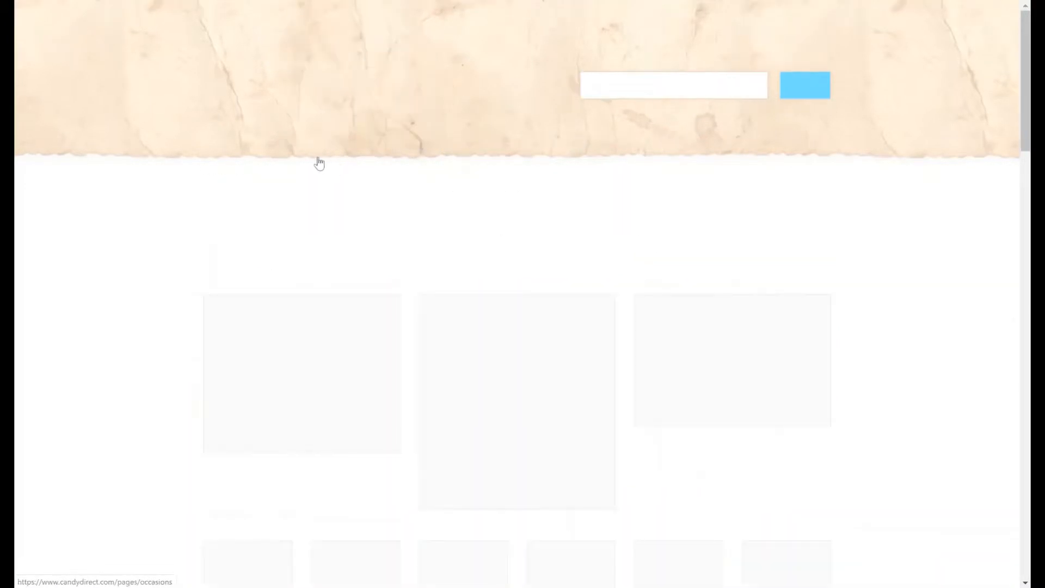
left_click(276, 12)
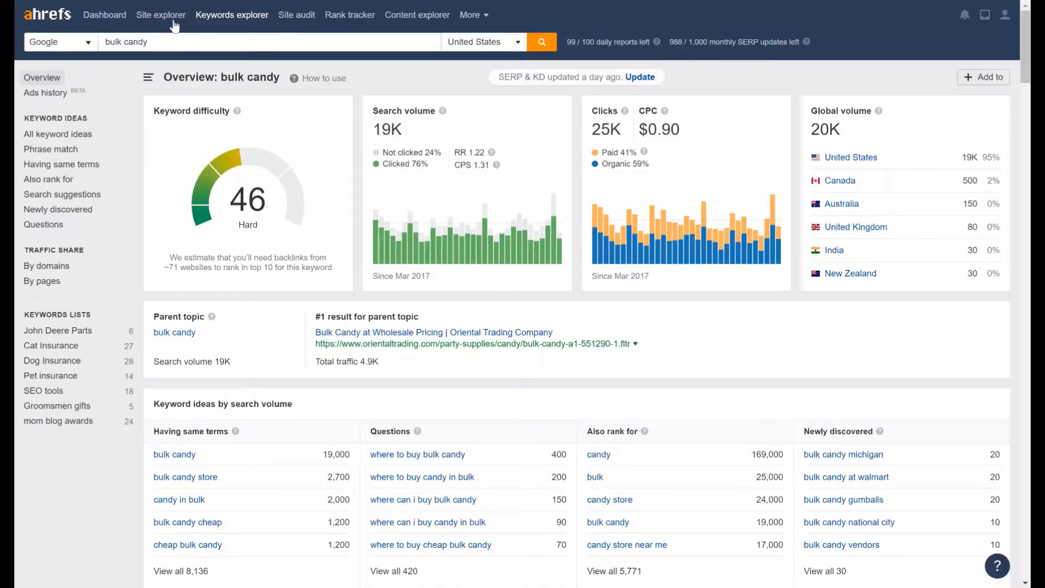
left_click(170, 21)
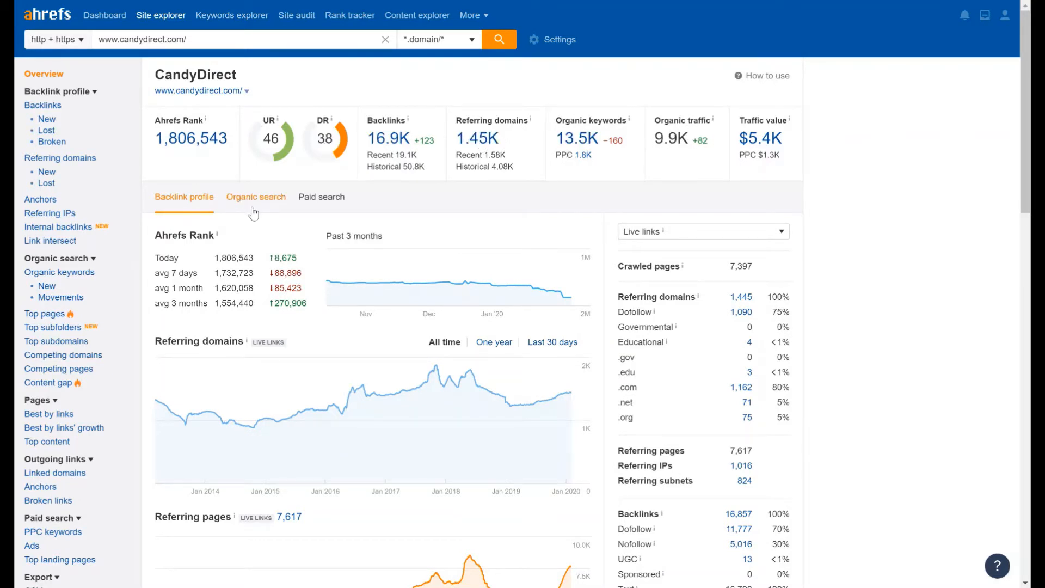
left_click(254, 210)
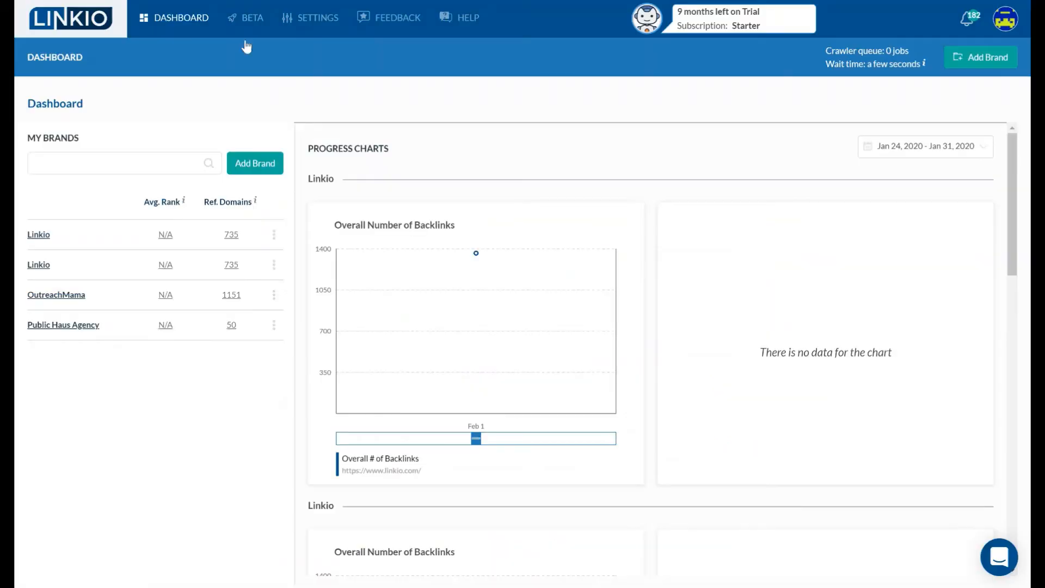
left_click(255, 163)
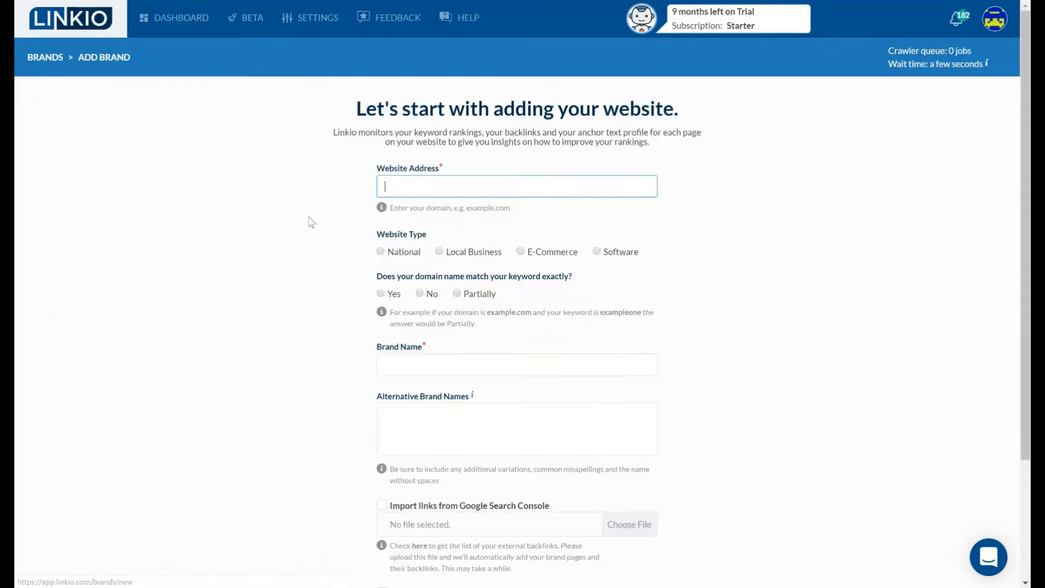
key("ctrl+v")
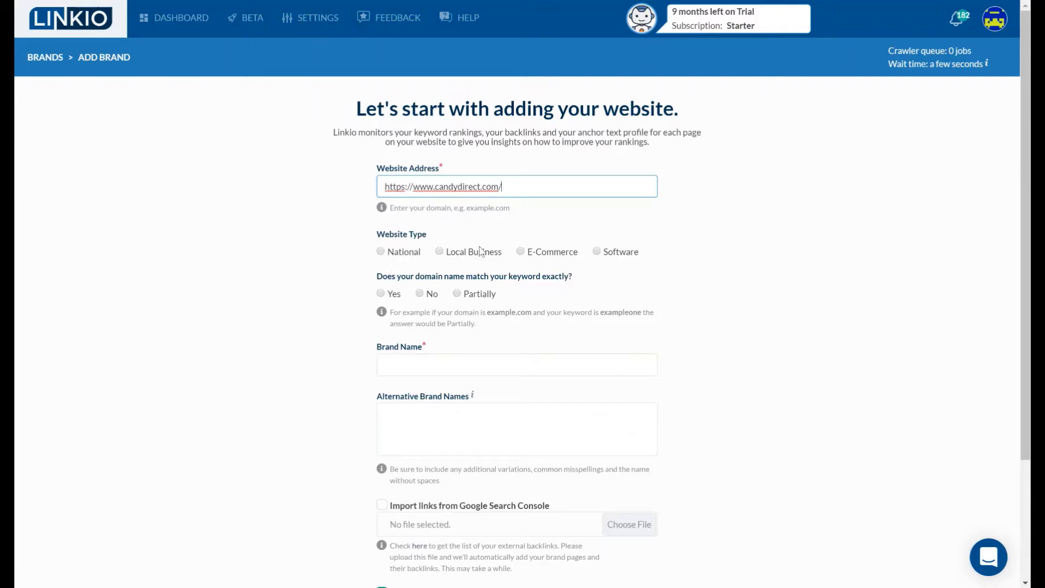
left_click(520, 252)
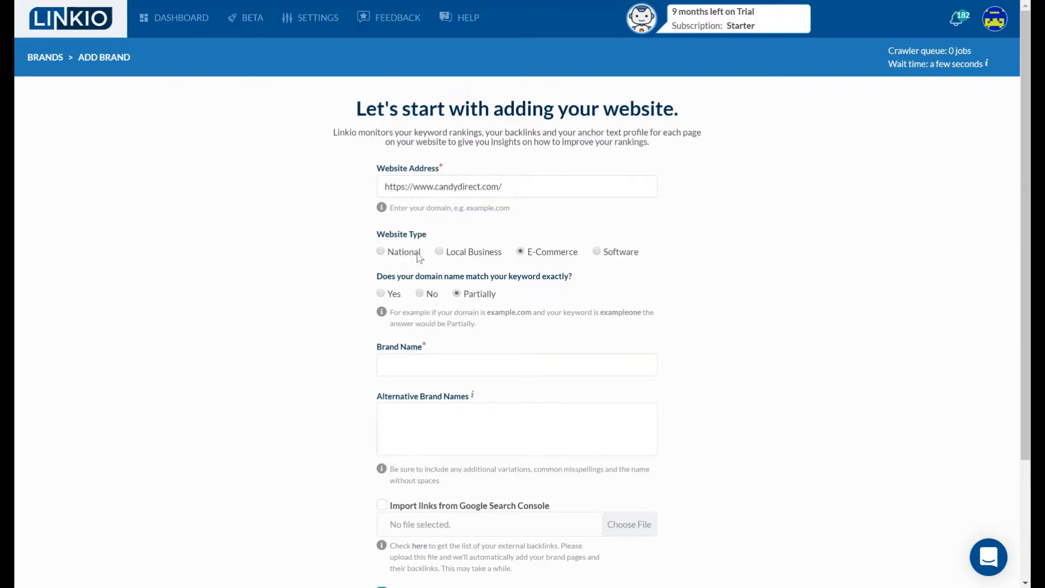
- Name the brand Candy Direct, create it without alternative names, and start tracking with the default search engine settings
scroll(298, 296, "down", 1)
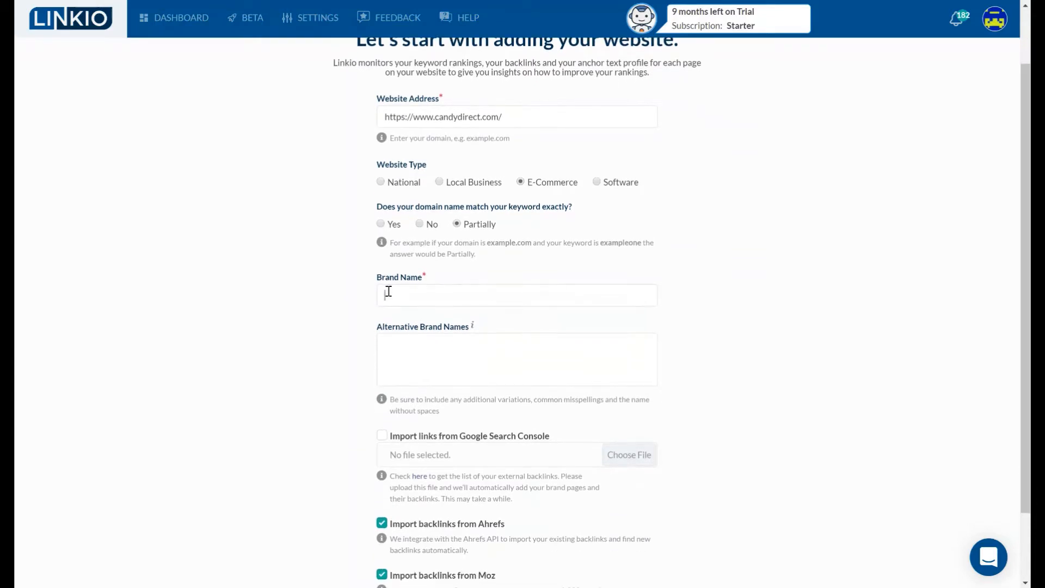
left_click(389, 292)
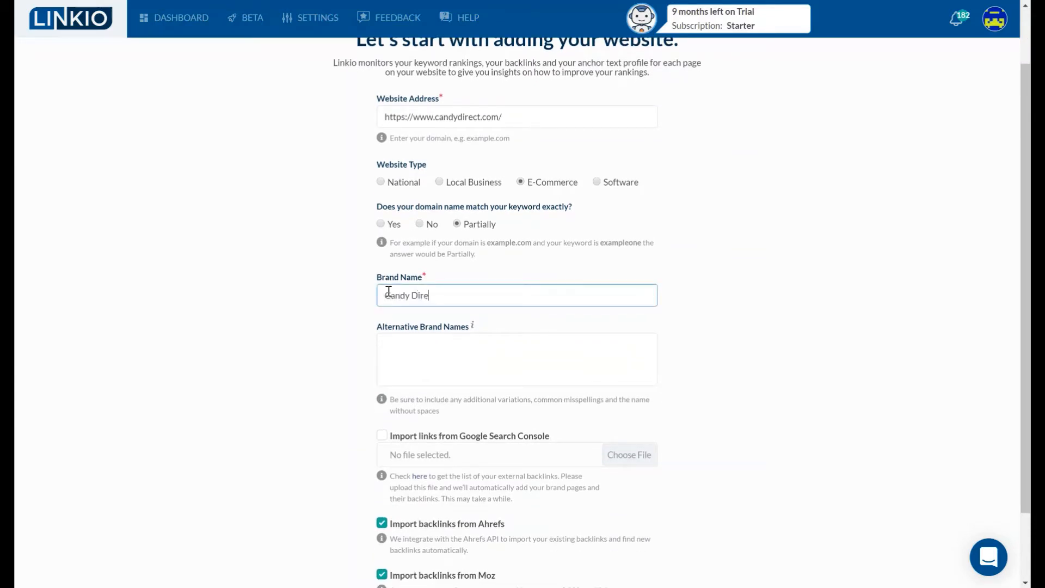
left_click(410, 366)
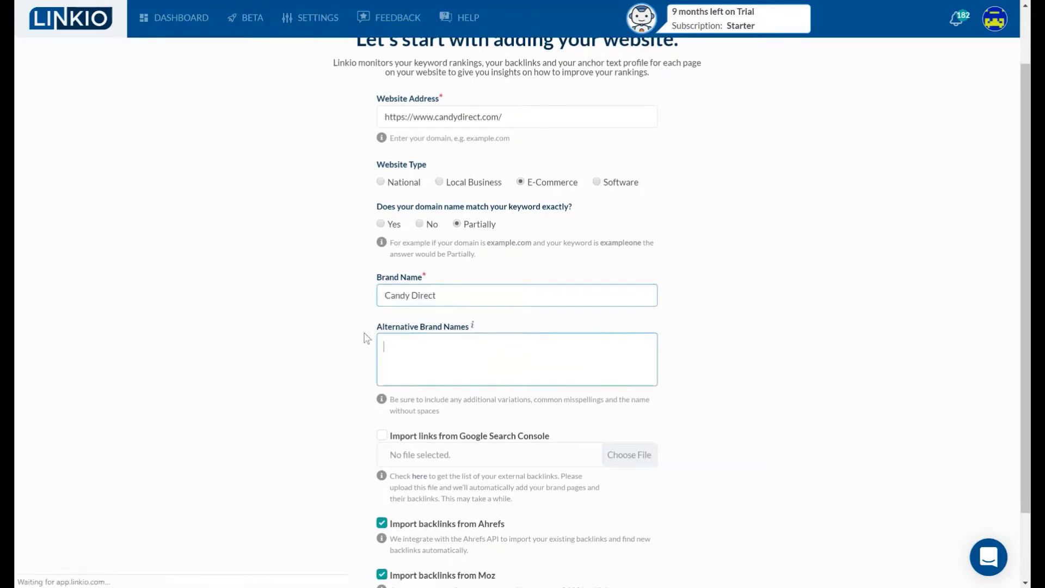
scroll(303, 364, "down", 1)
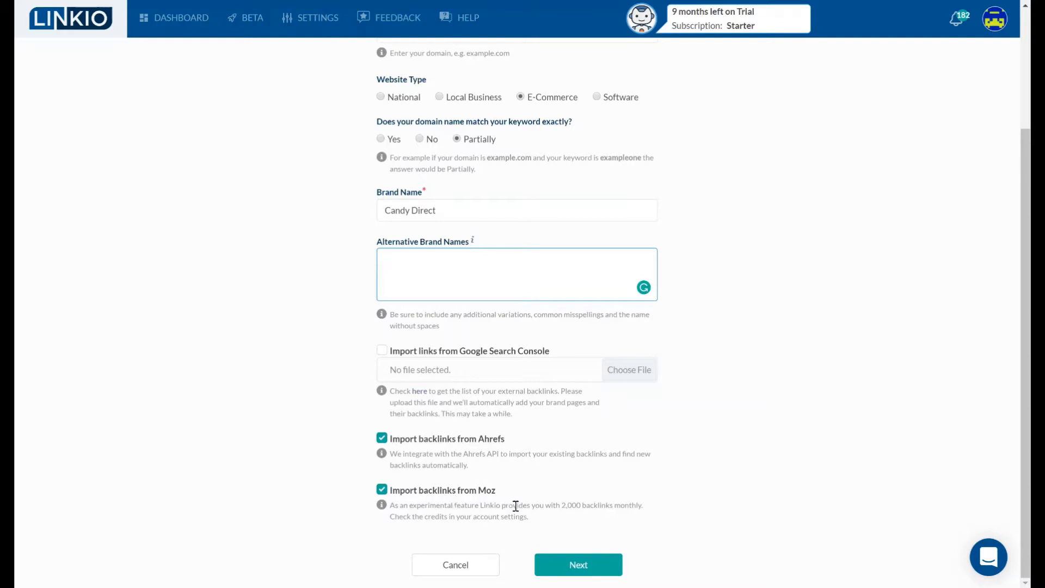
left_click(573, 570)
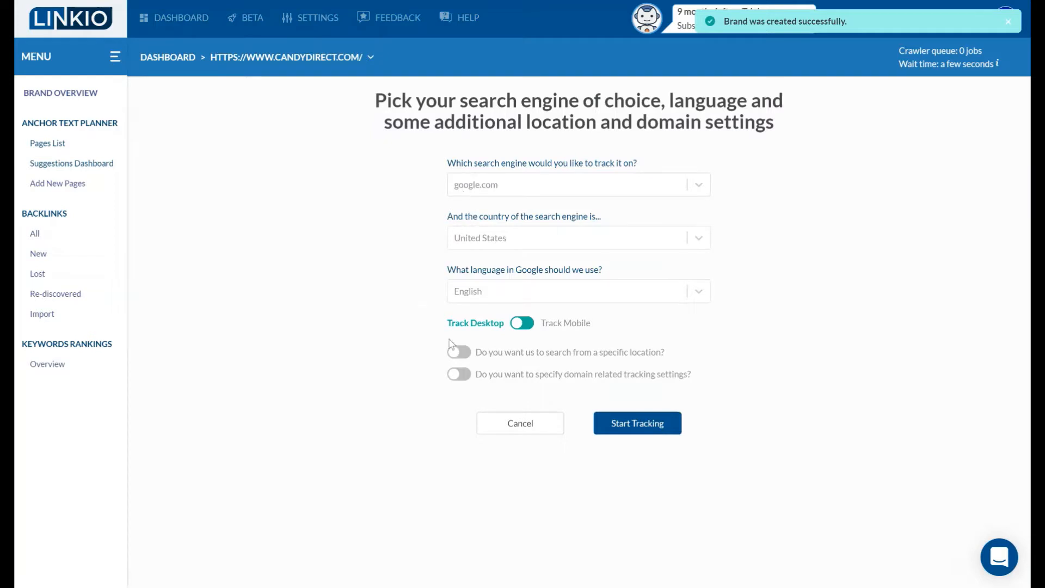
left_click(666, 425)
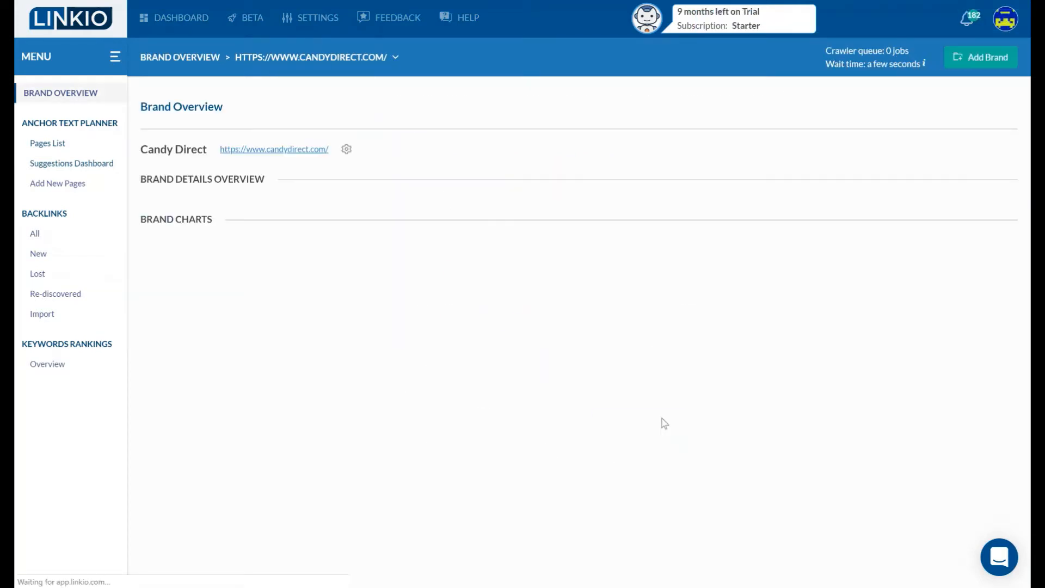
- Switch to the Notepad notes and copy the four candy keywords listed below the website address
key("alt+Tab")
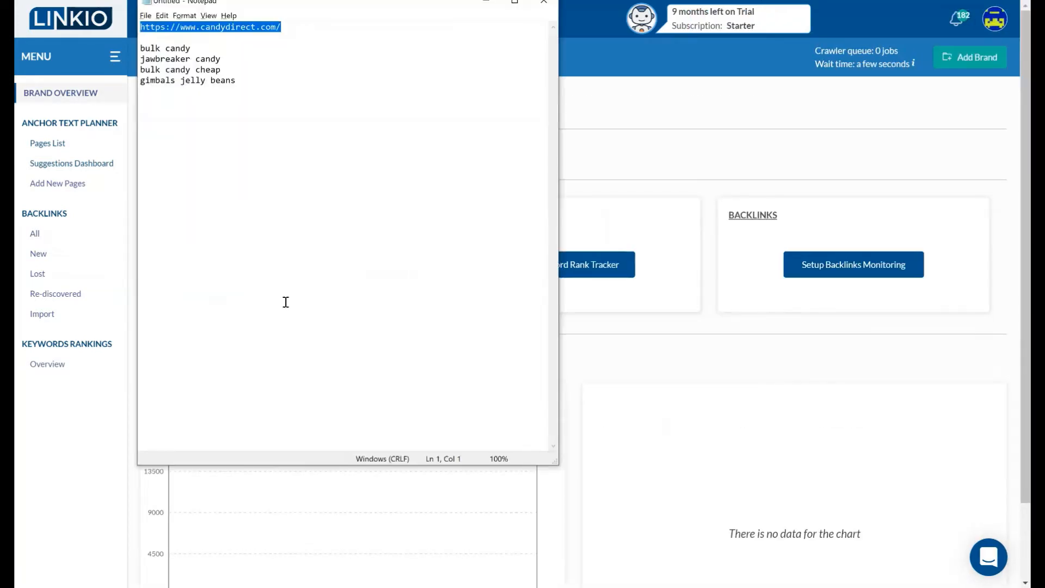
left_click_drag(258, 77, 124, 44)
key("ctrl+c")
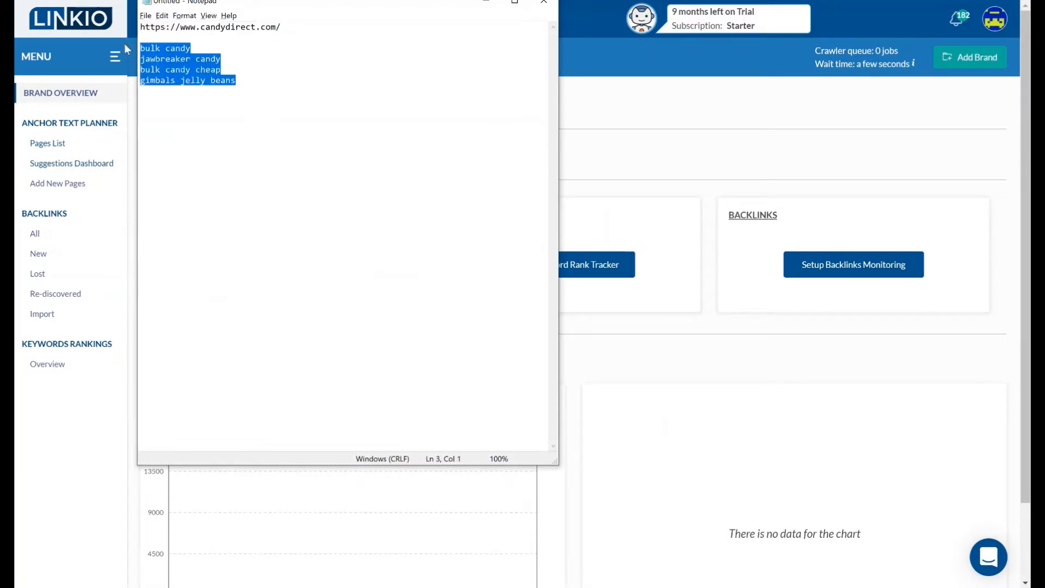
- Set up the brand's keyword rank tracker in Linkio with bulk candy, jawbreaker candy, bulk candy cheap and gimbals jelly beans
left_click(680, 115)
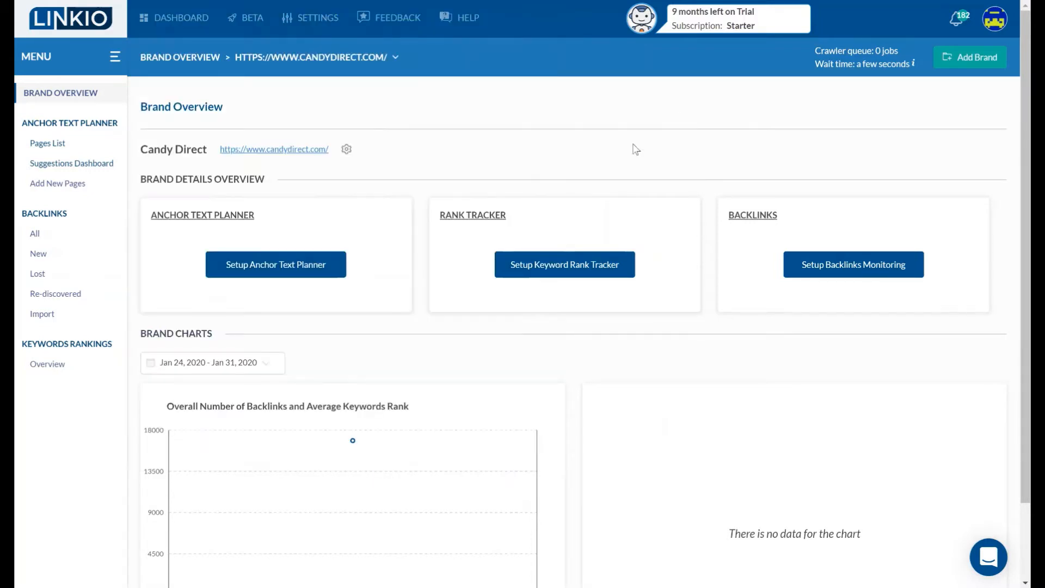
left_click(566, 266)
left_click(516, 186)
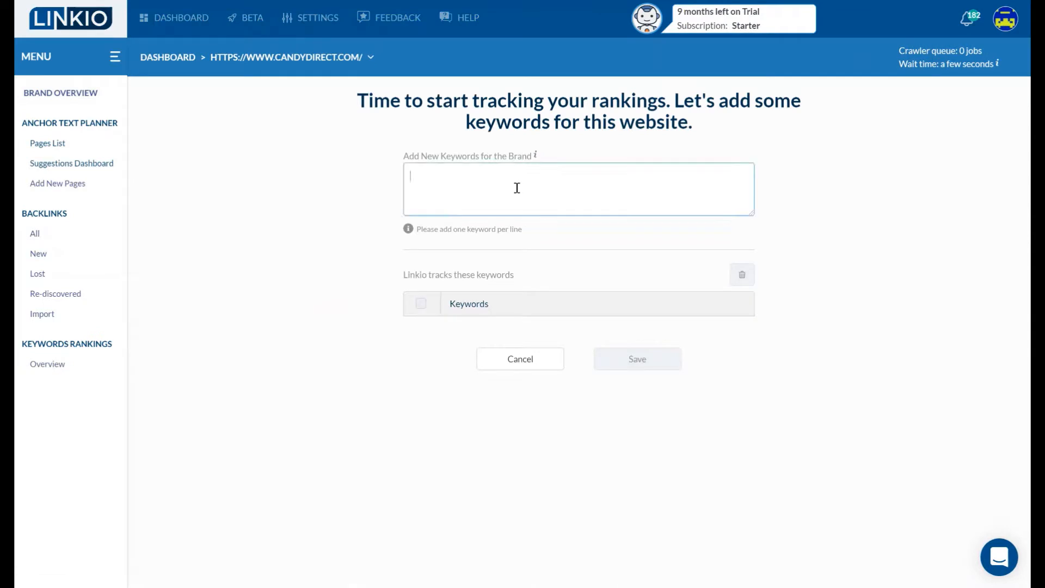
key("ctrl+v")
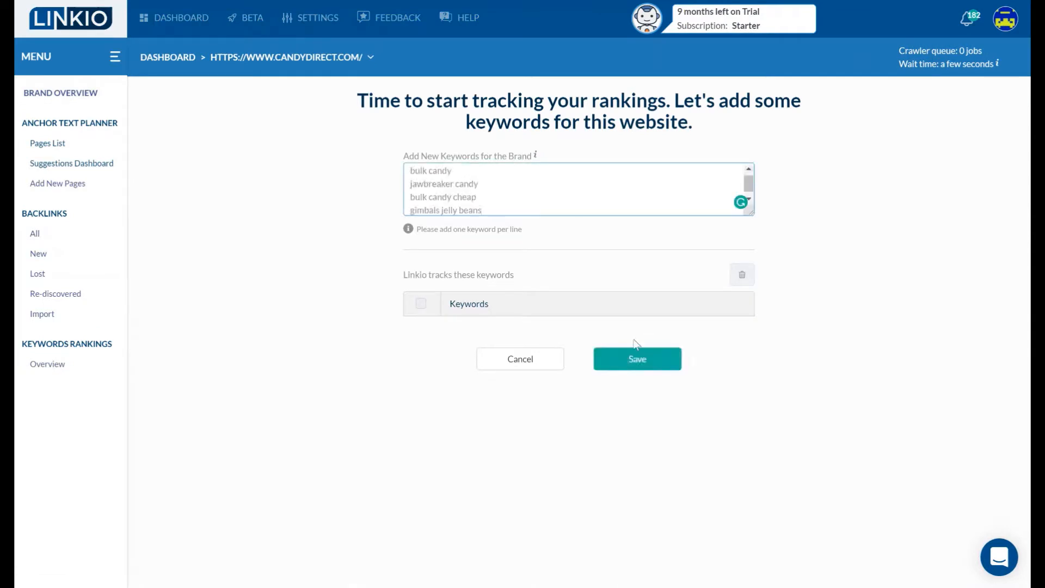
left_click(636, 361)
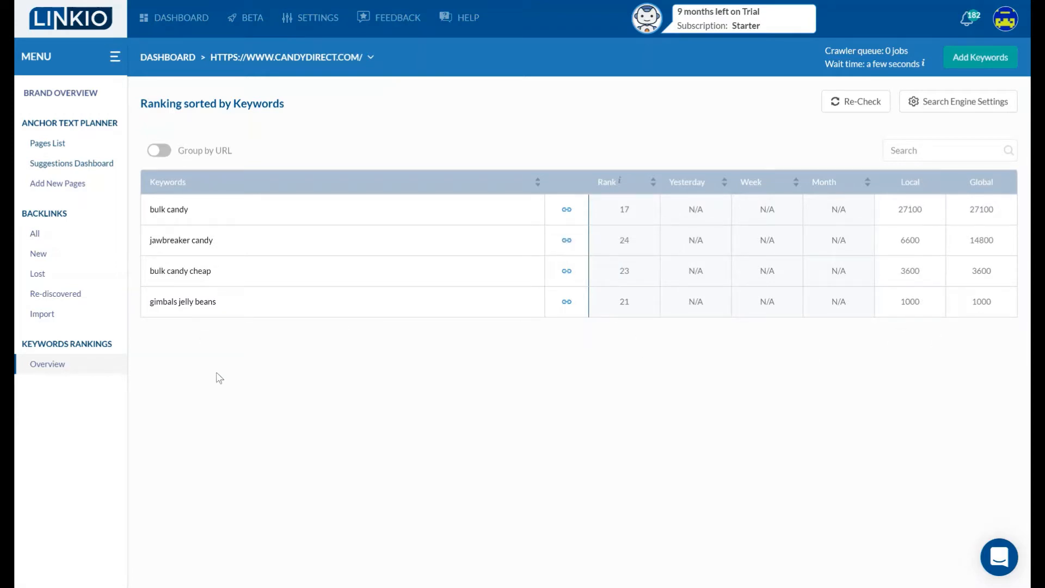
- Group the keyword rankings by URL and examine which page ranks for each keyword
left_click(158, 150)
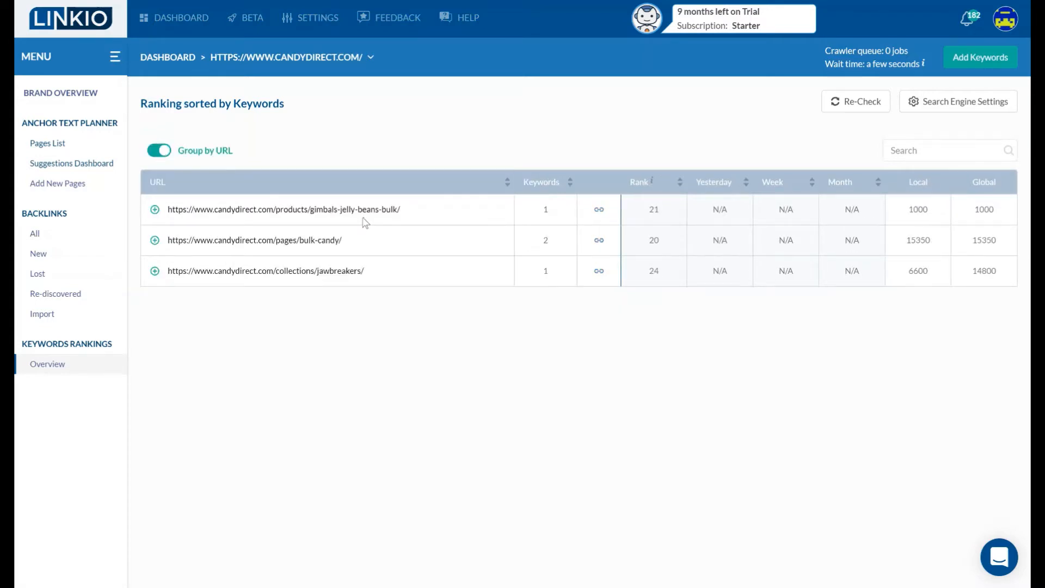
left_click_drag(305, 222, 433, 227)
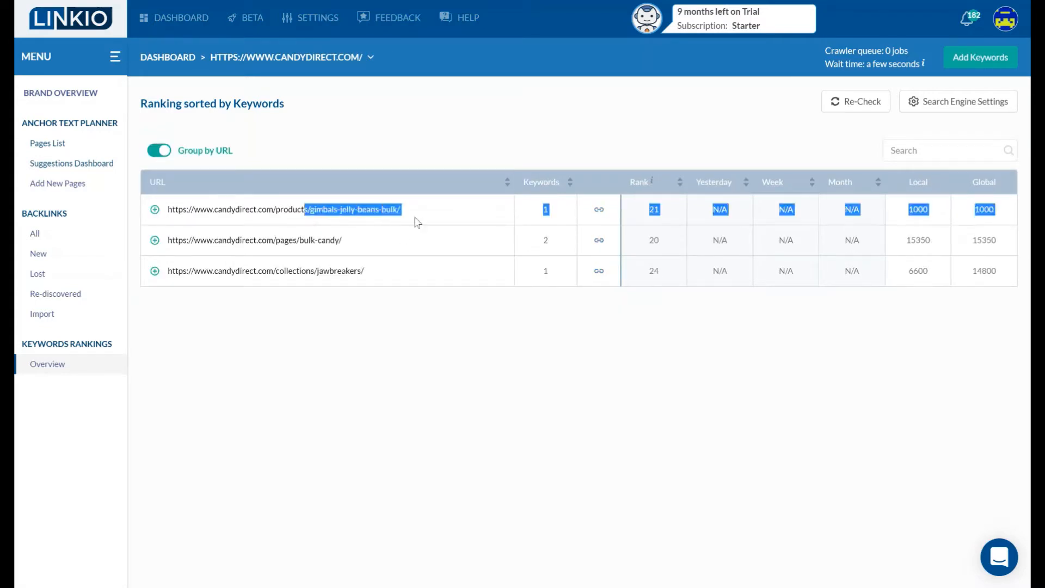
left_click(370, 343)
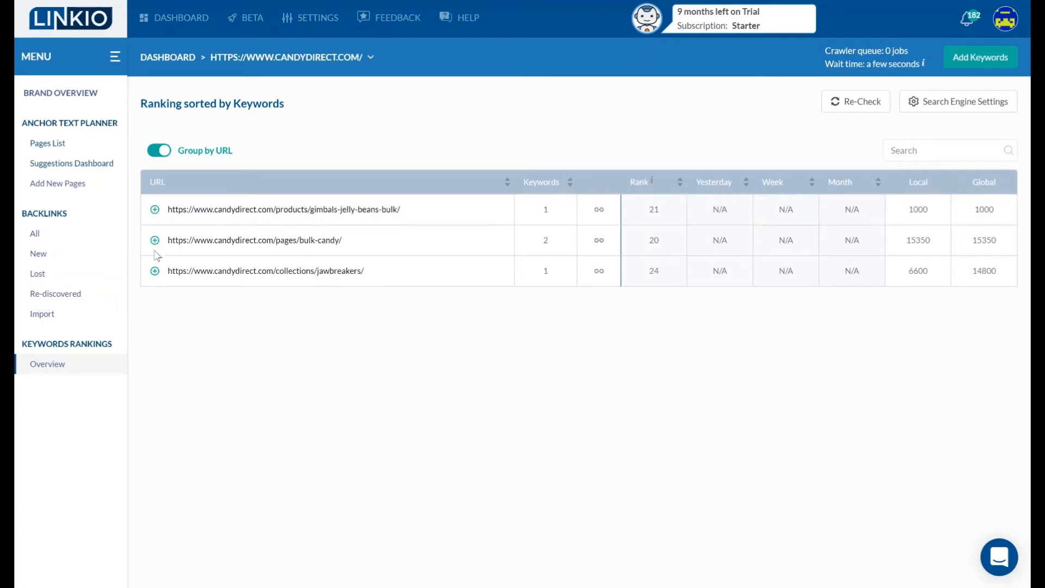
- In the anchor text planner's new pages table, assign the keyword bulk candy to the company homepage
left_click(38, 185)
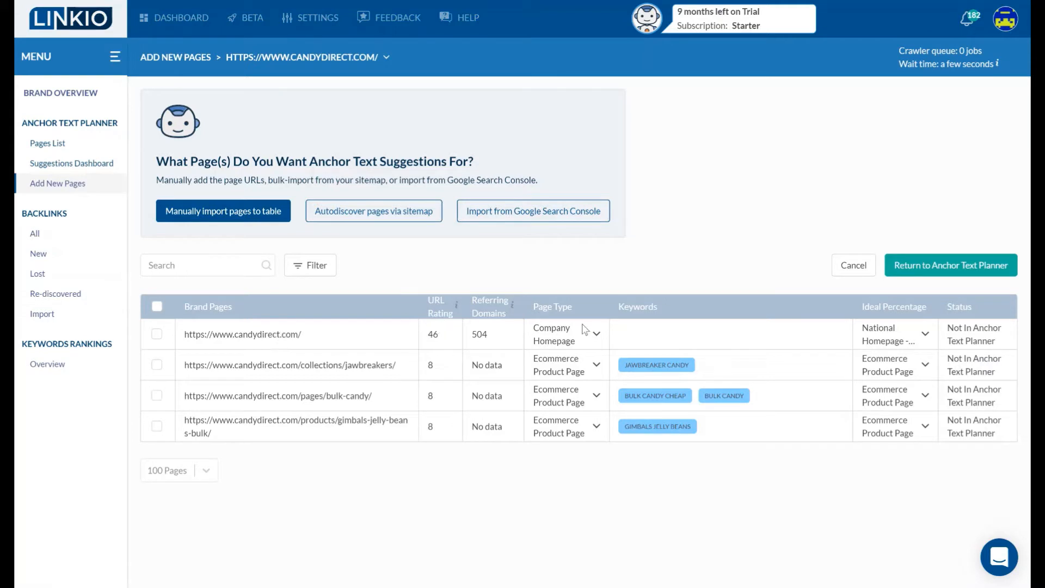
left_click(644, 340)
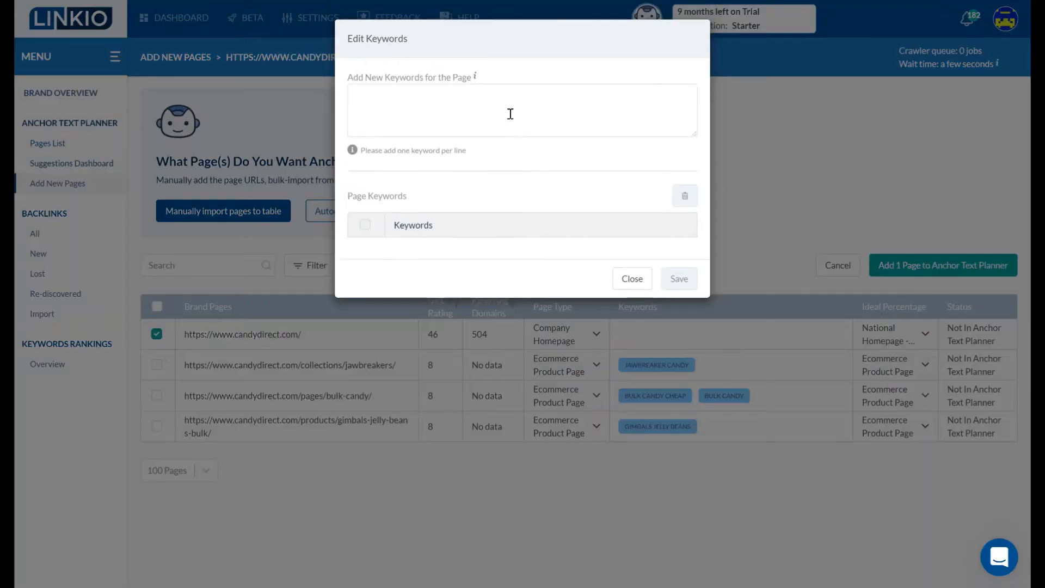
left_click(511, 114)
type("bulk can")
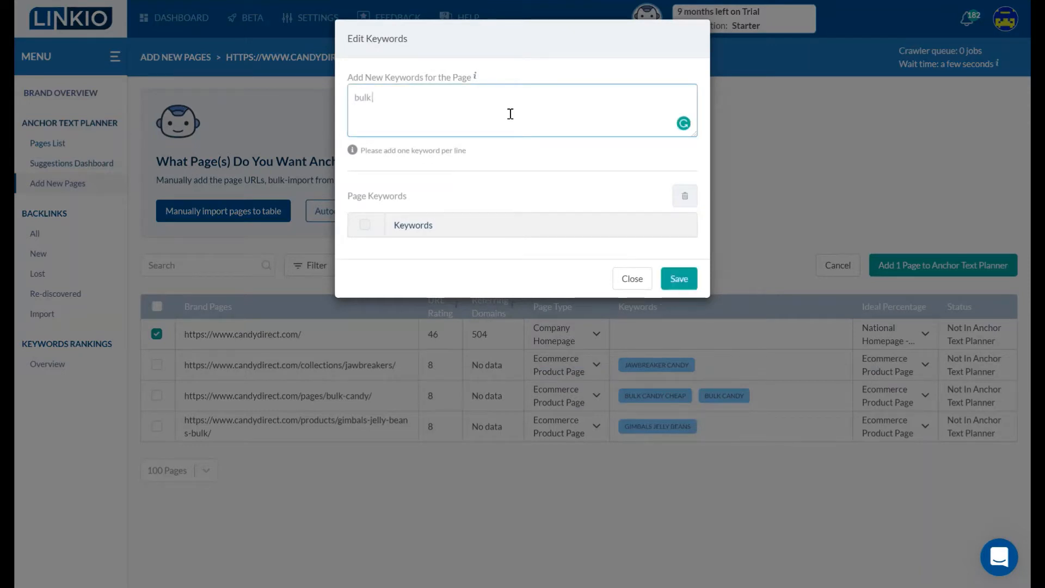
type("dy")
left_click(679, 279)
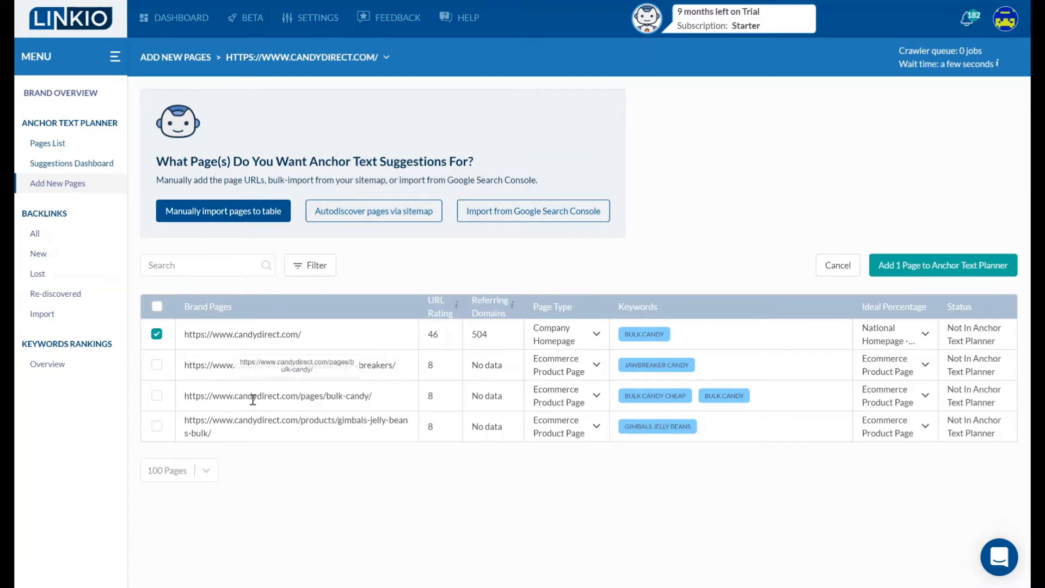
- Also select the jawbreakers, bulk-candy and gimbals-jelly-beans-bulk pages and add all four pages to the anchor text planner
left_click(157, 365)
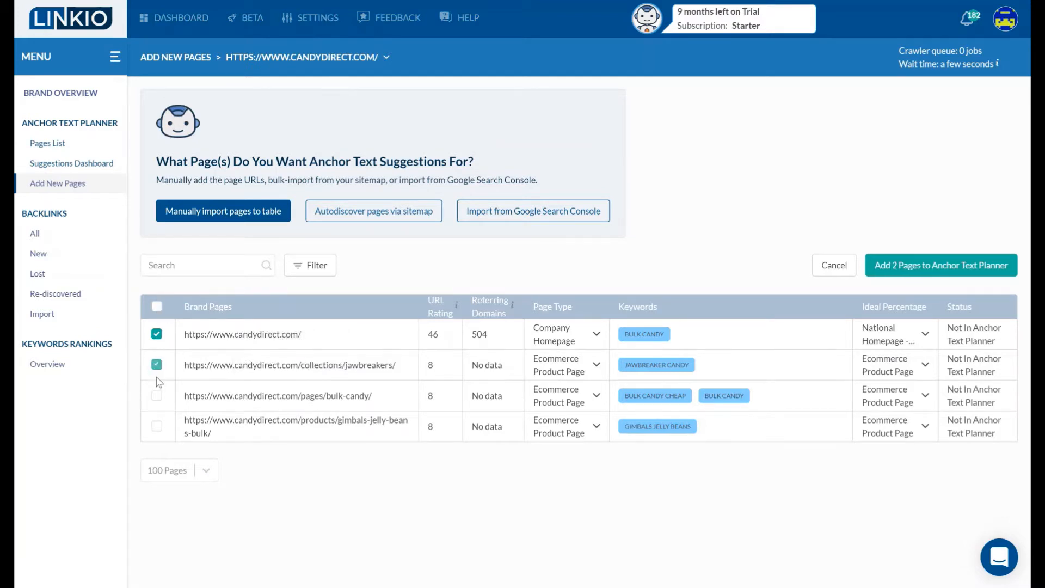
left_click(157, 396)
left_click(157, 426)
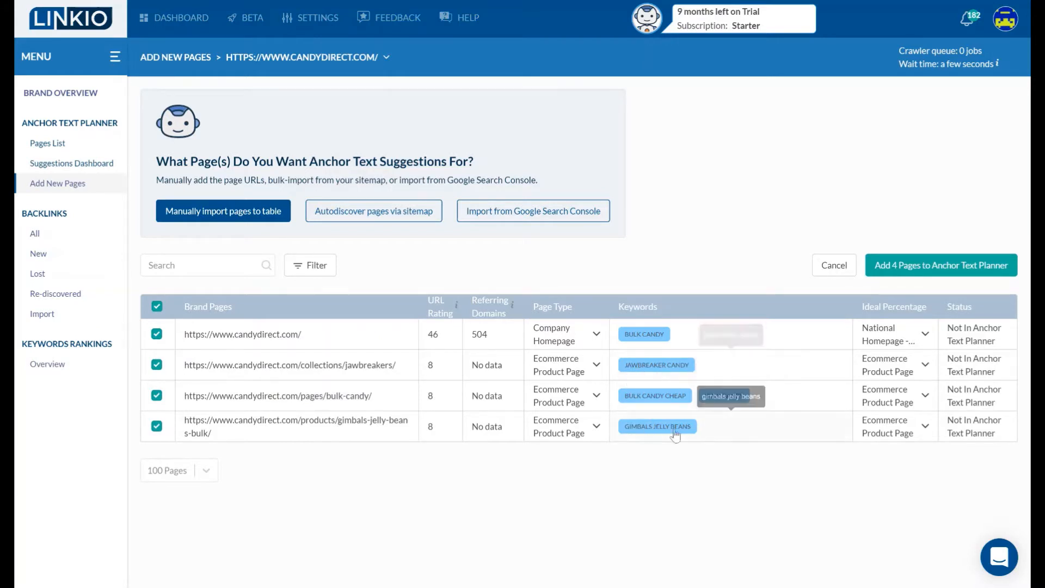
left_click(891, 272)
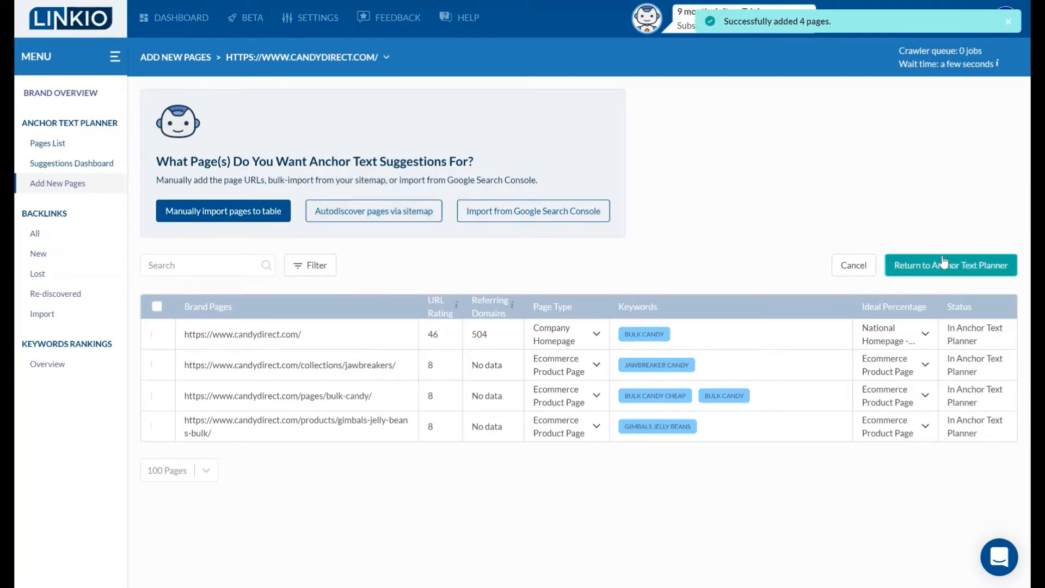
- Return to the anchor text planner and review the anchor text suggestions for the homepage and product pages
left_click(926, 265)
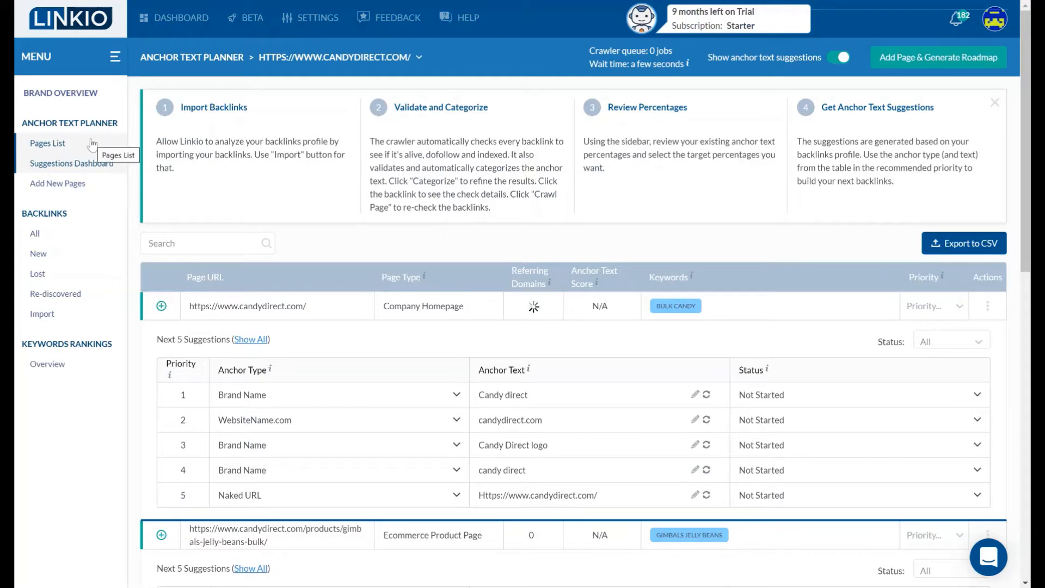
scroll(355, 285, "down", 1)
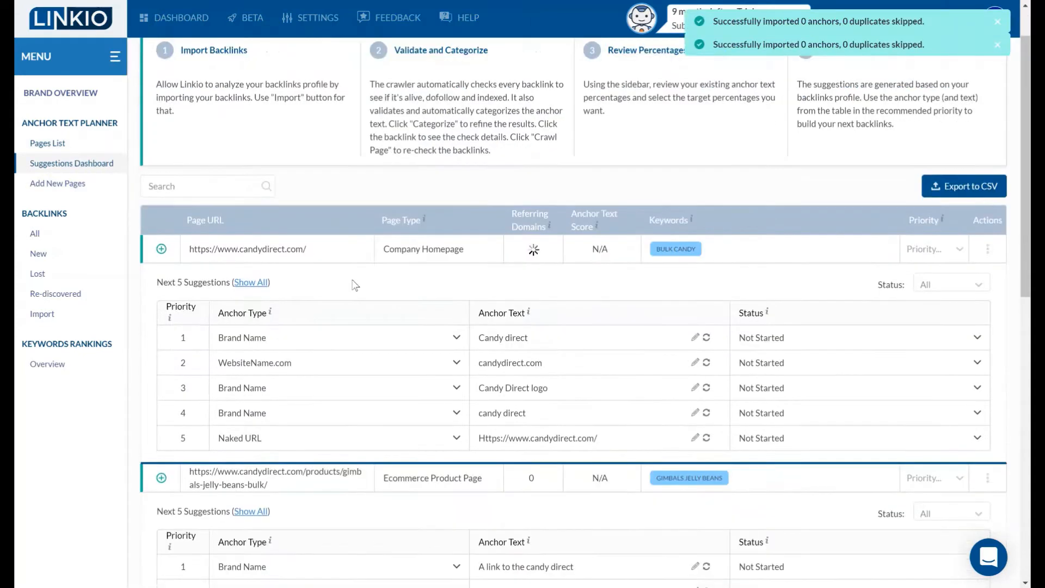
scroll(355, 285, "down", 1)
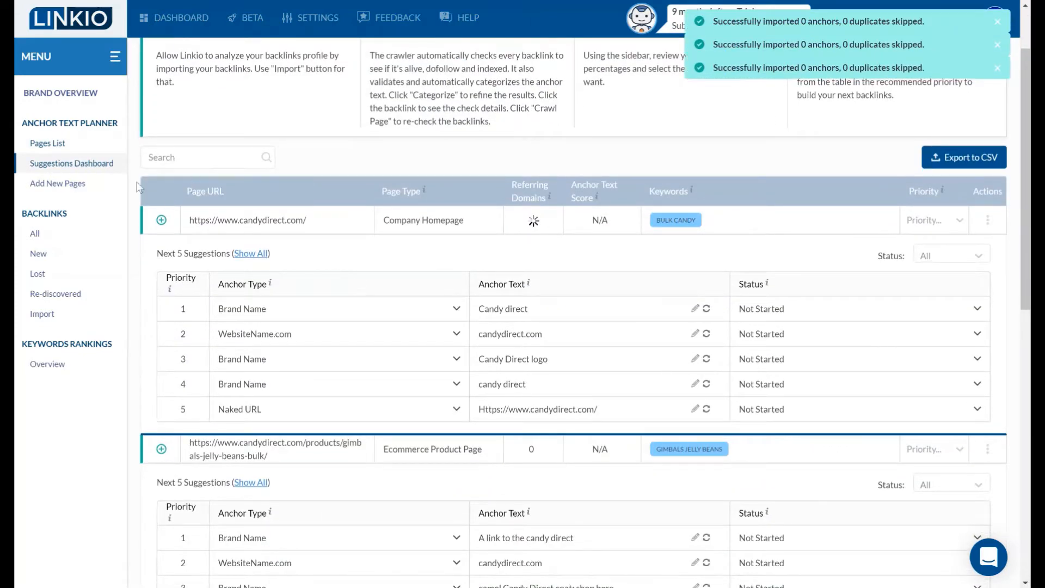
- Open the company homepage's entry in the planner's pages list and review its backlinks
left_click(83, 145)
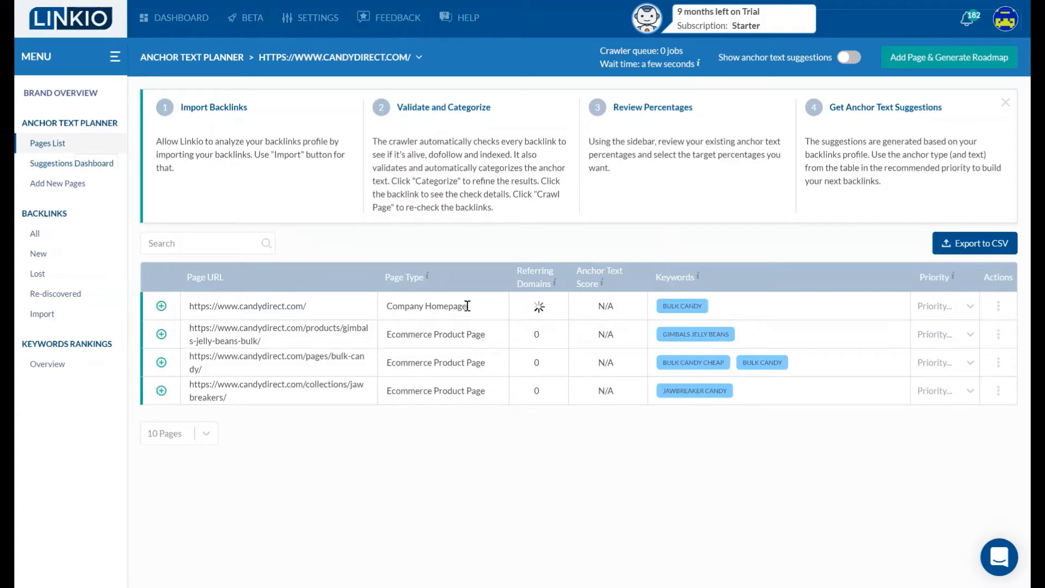
left_click(161, 306)
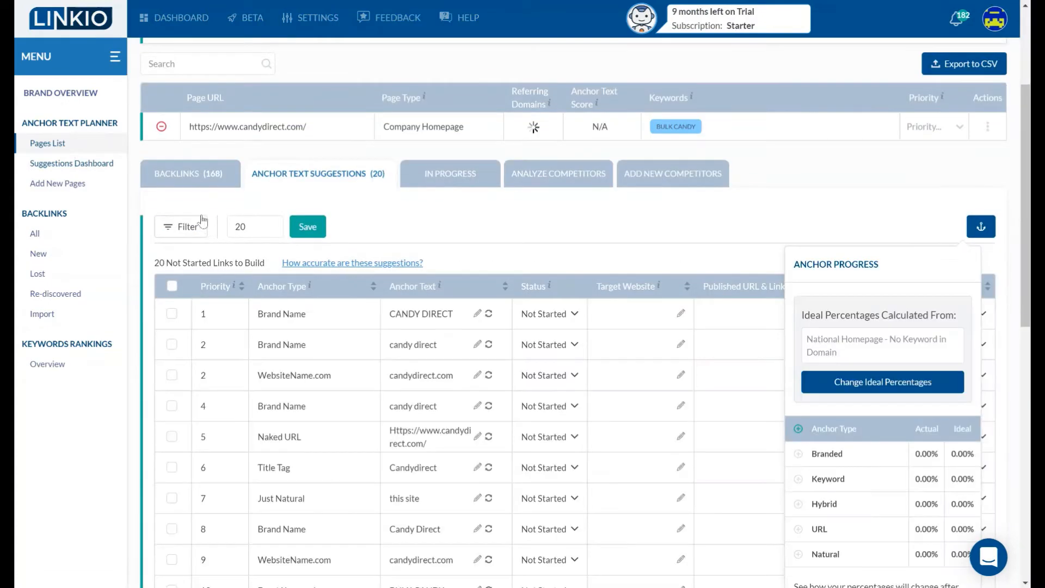
left_click(210, 177)
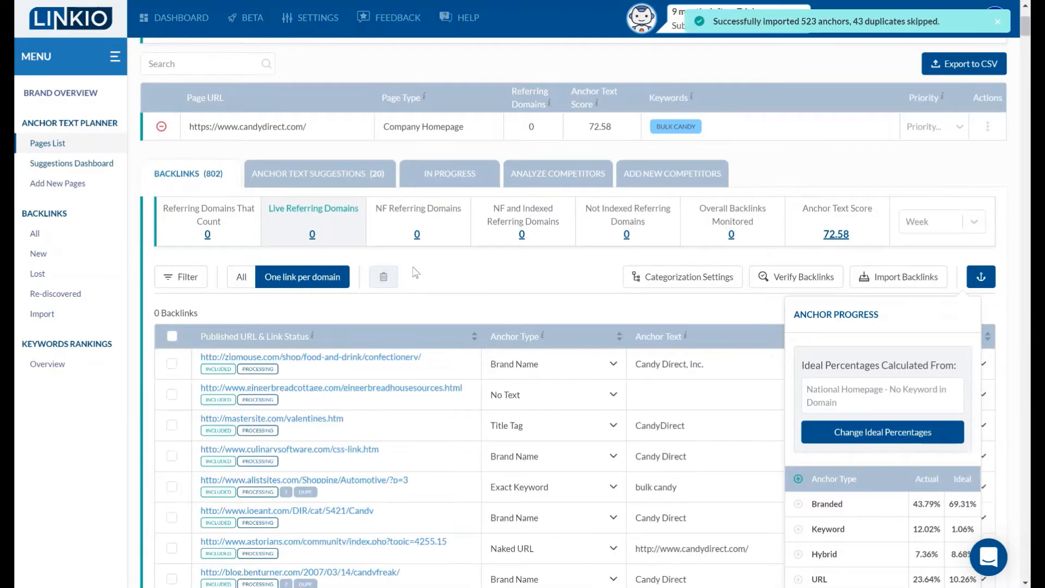
scroll(415, 272, "down", 1)
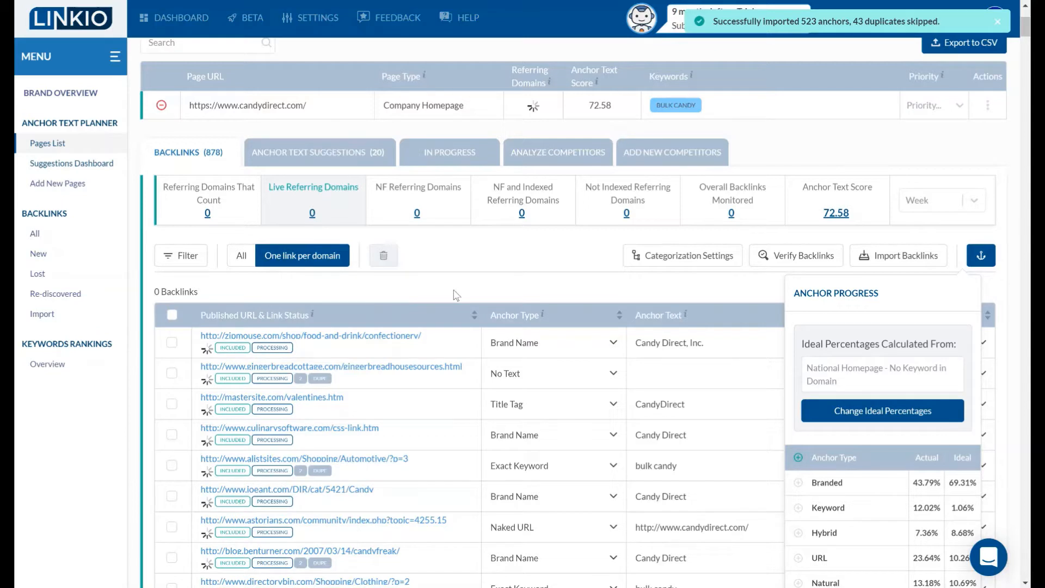
- Autodiscover competitors for the company homepage using the keyword bulk candy
double_click(656, 157)
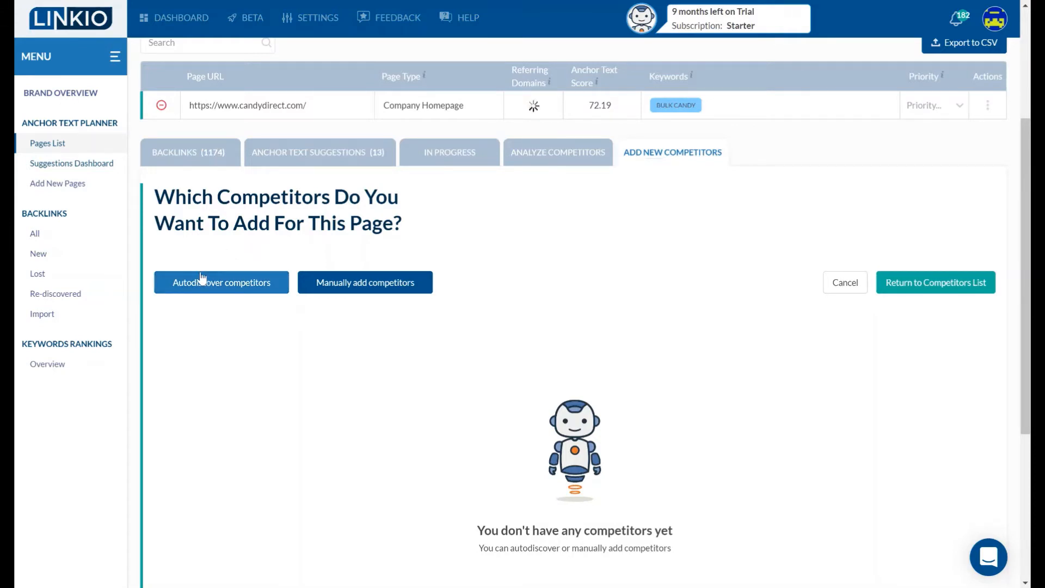
left_click(186, 280)
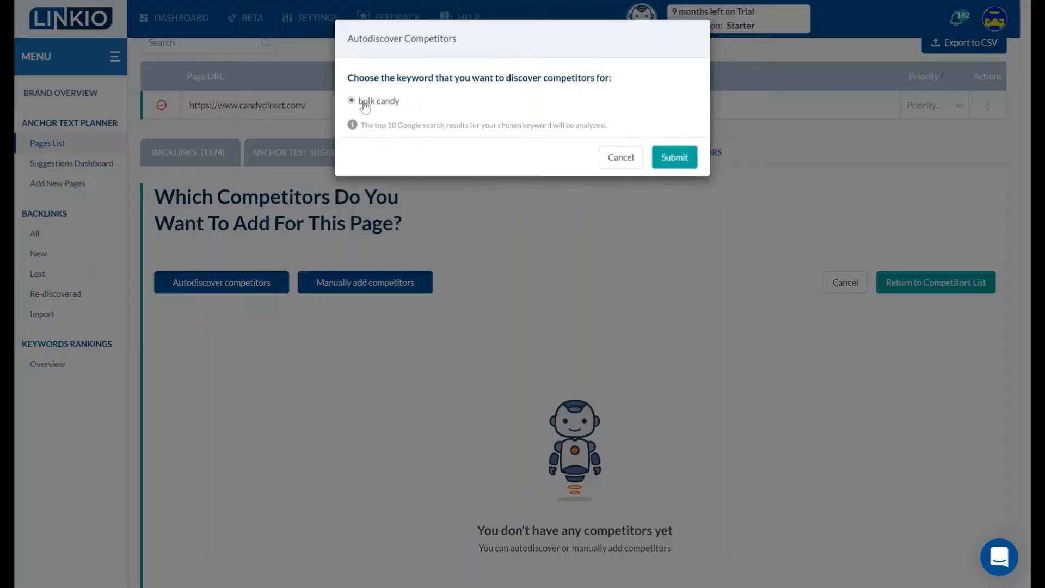
left_click(691, 159)
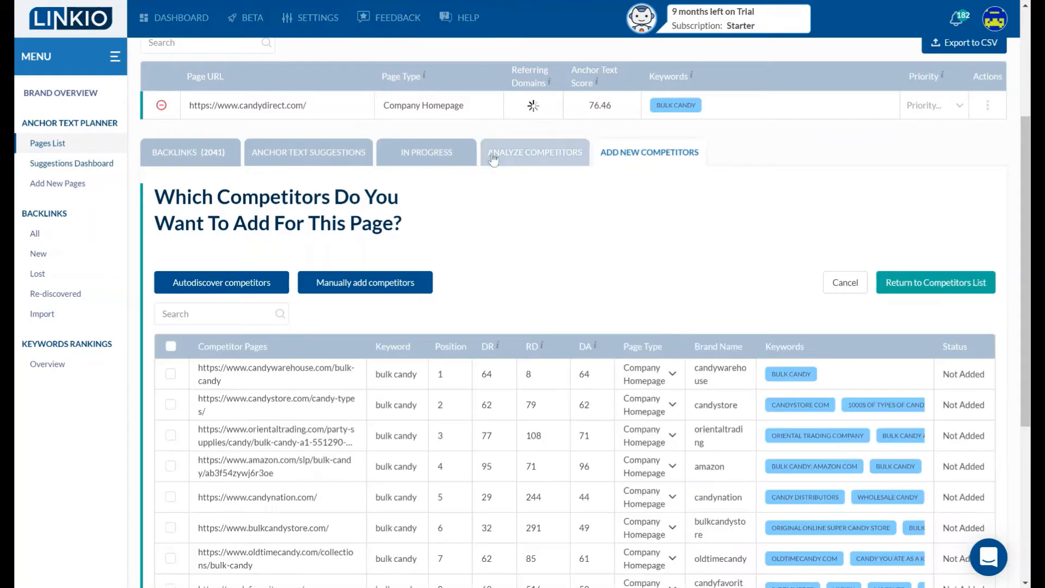
- Review the discovered competitor pages and select the homepages candynation.com, bulkcandystore.com and candyfavorites.com
scroll(428, 206, "down", 3)
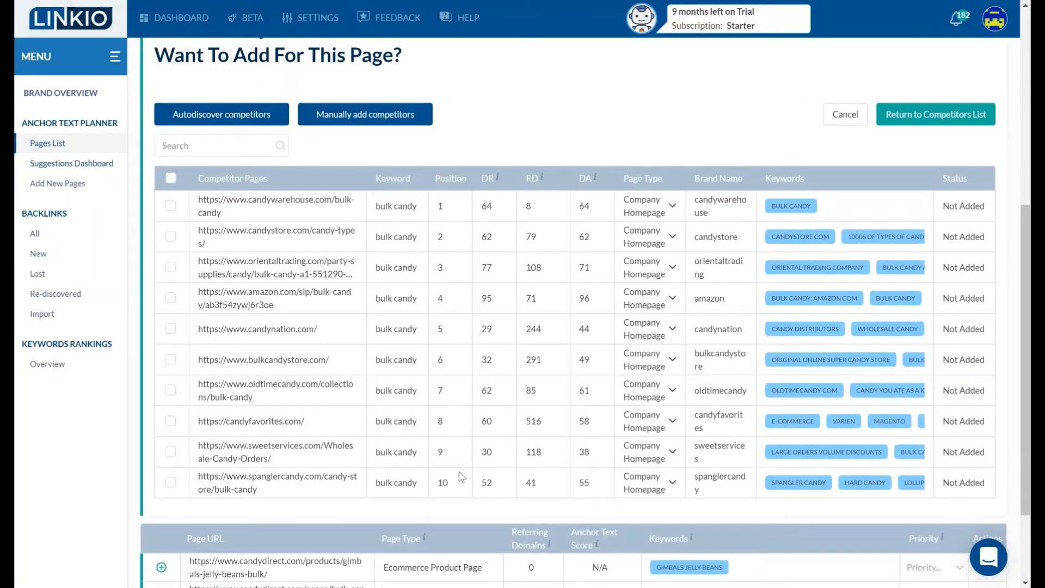
scroll(459, 411, "up", 4)
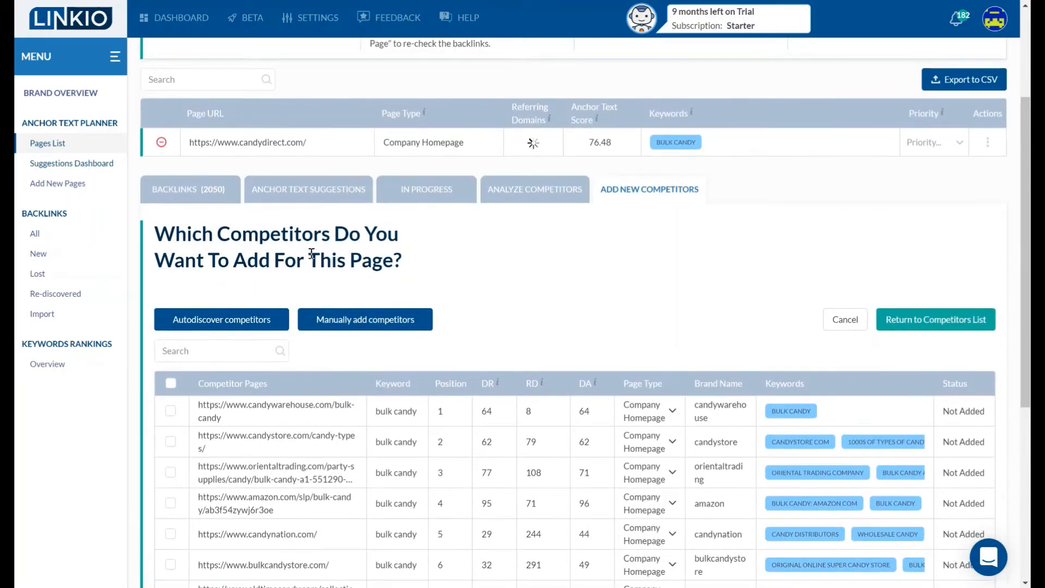
triple_click(250, 142)
left_click(274, 146)
scroll(477, 294, "down", 5)
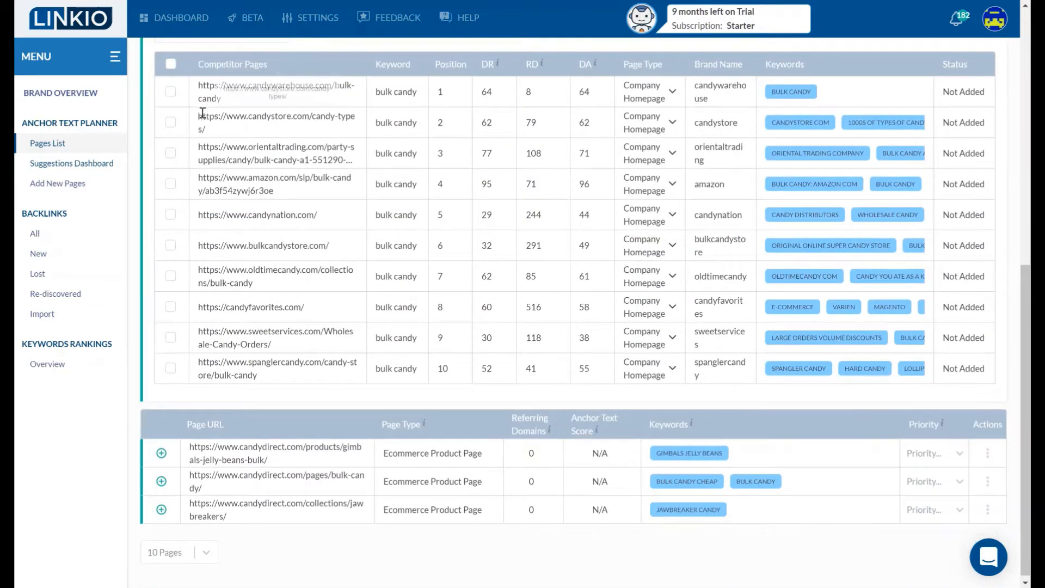
scroll(395, 139, "up", 1)
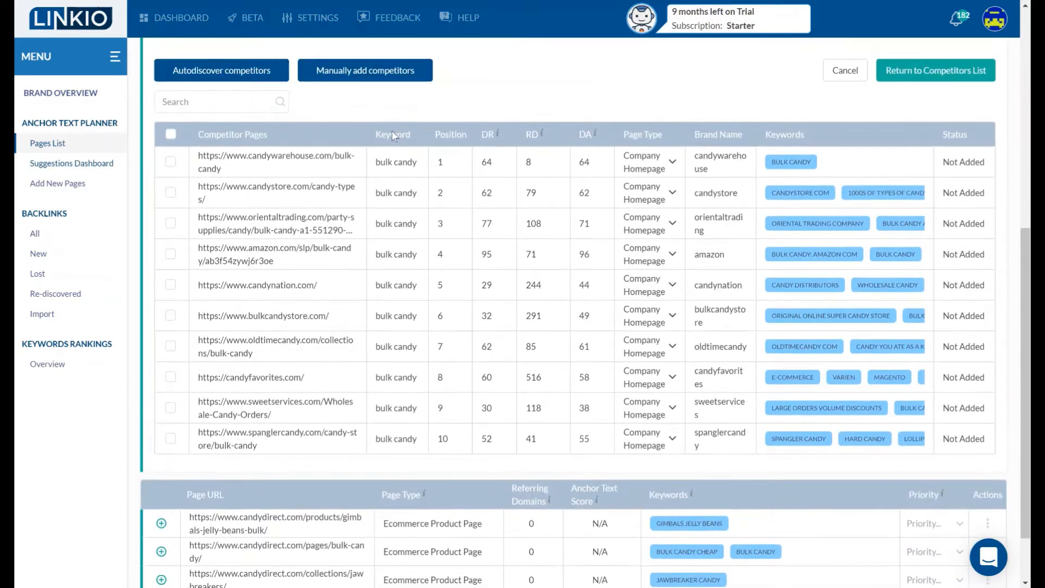
left_click(170, 285)
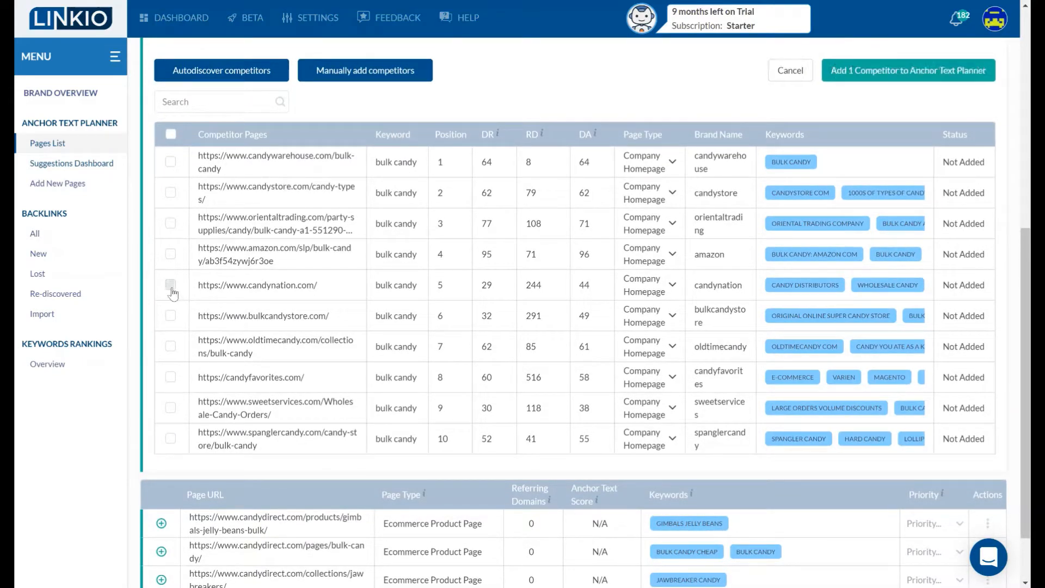
left_click(171, 316)
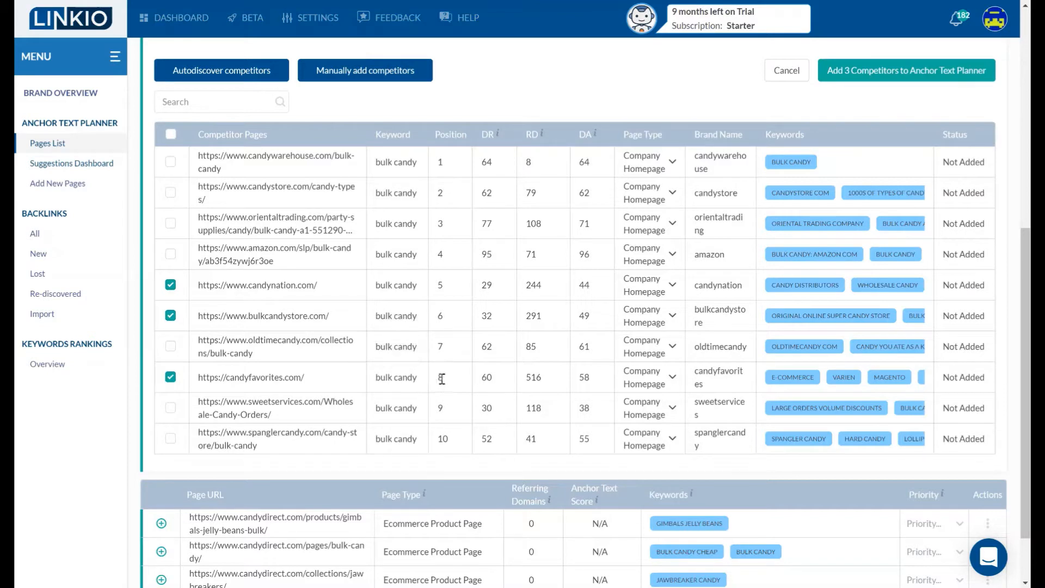
- Set the selected competitors' brand names to candy nation, bulk candy store and candy favorites, and check the keywords of candynation.com
left_click(711, 282)
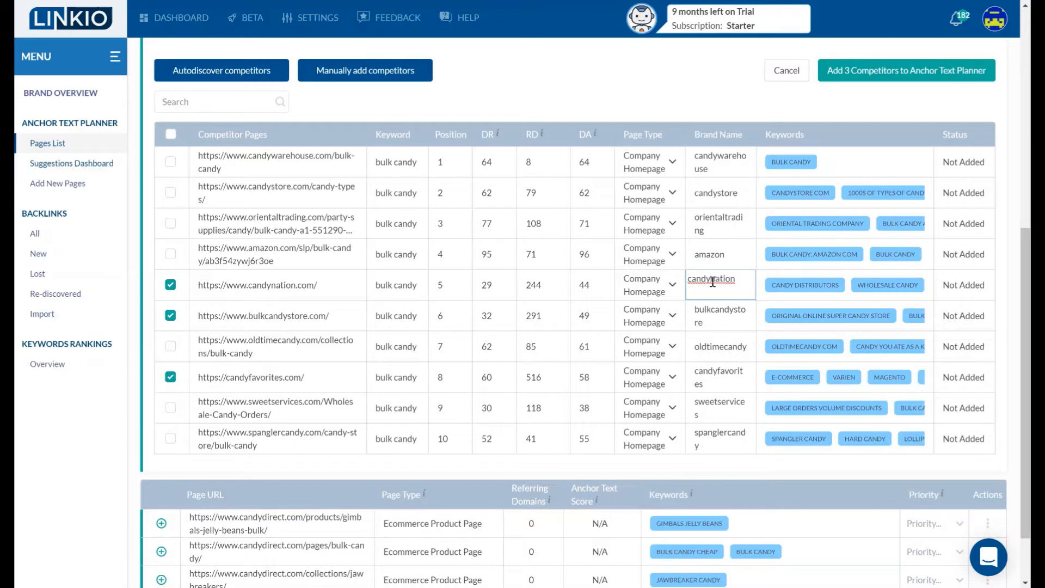
left_click(709, 309)
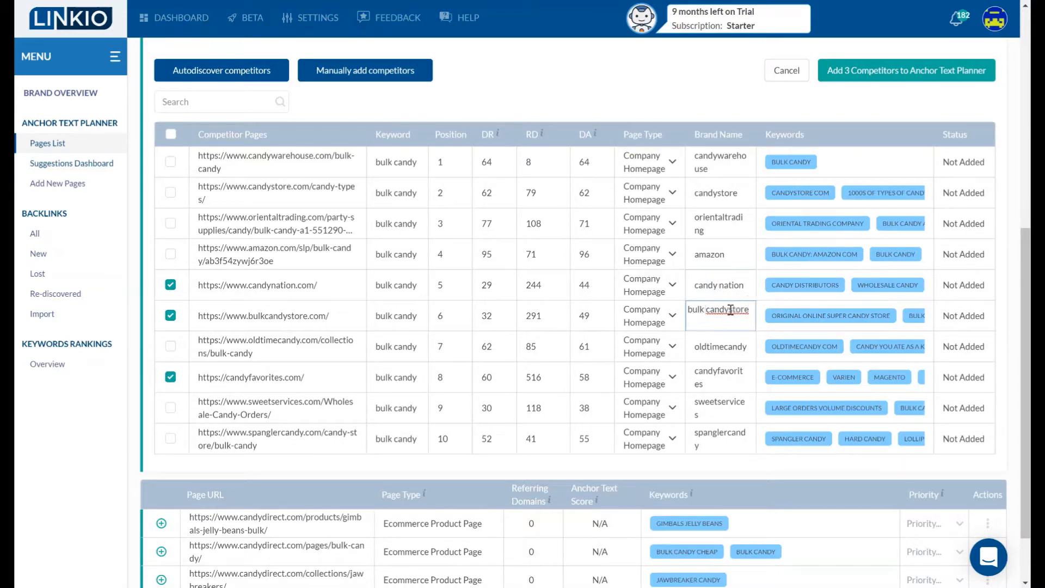
left_click(729, 309)
left_click(718, 372)
left_click(708, 372)
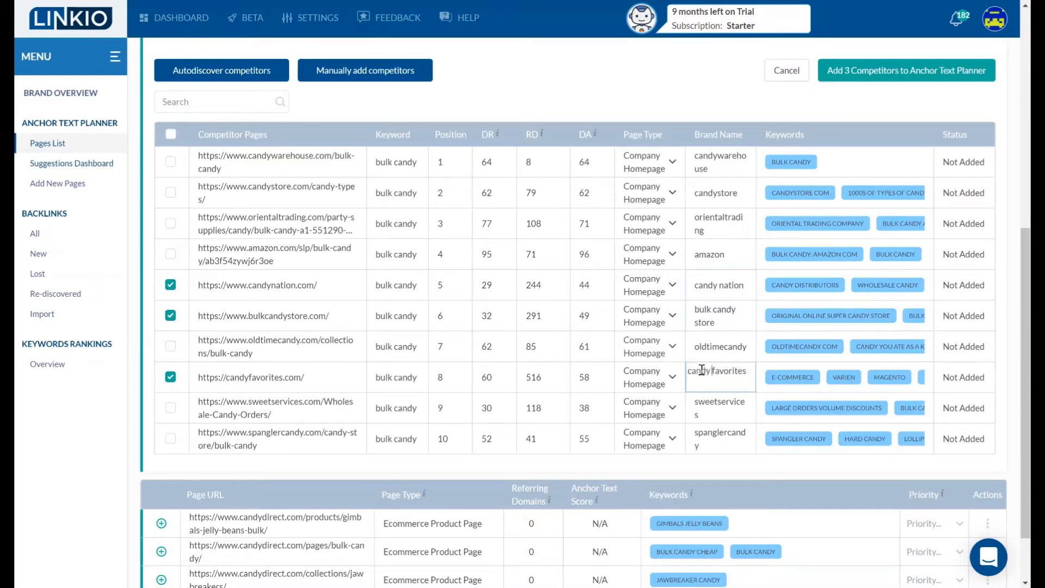
key("Return")
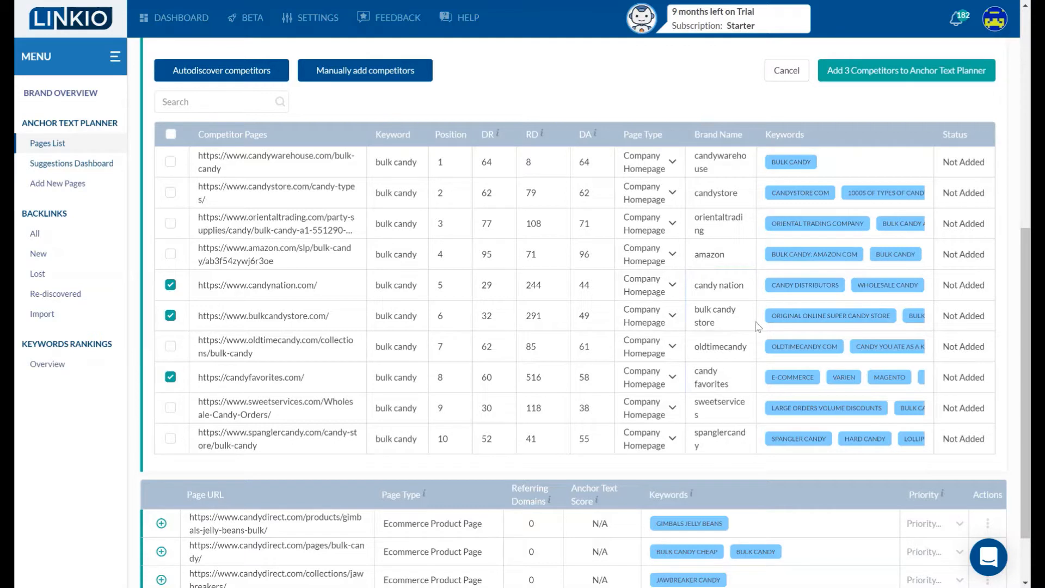
left_click(777, 285)
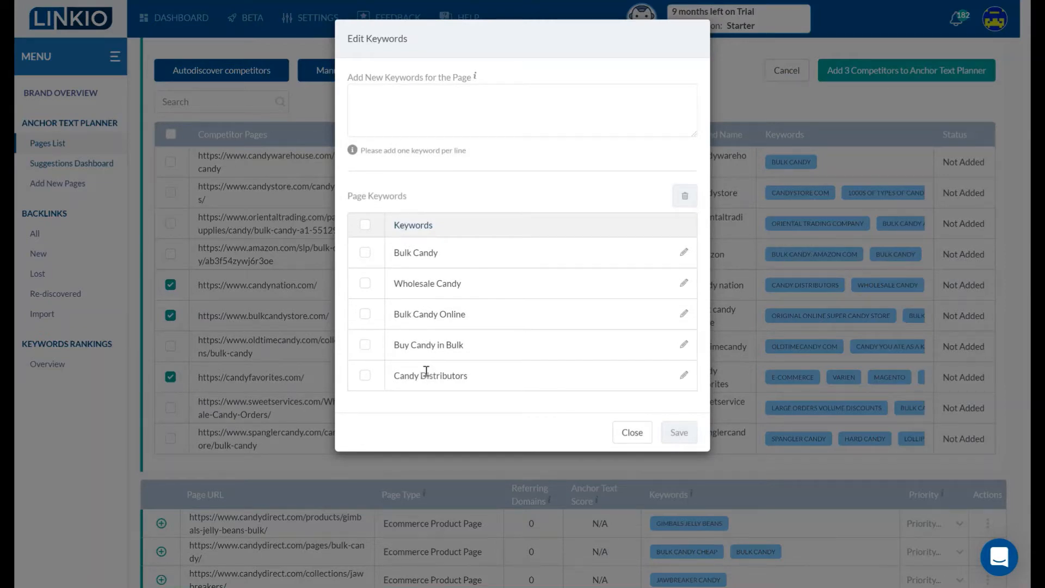
left_click(631, 432)
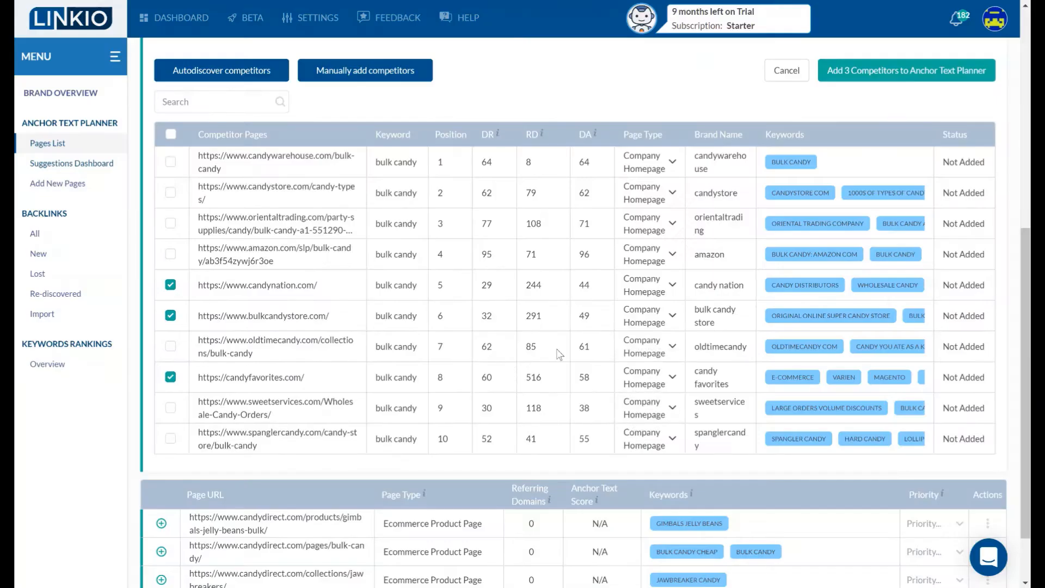
- Delete the keywords Bulk Candy Store and Original Online Super Candy Store from bulkcandystore.com and reselect that competitor
left_click(768, 315)
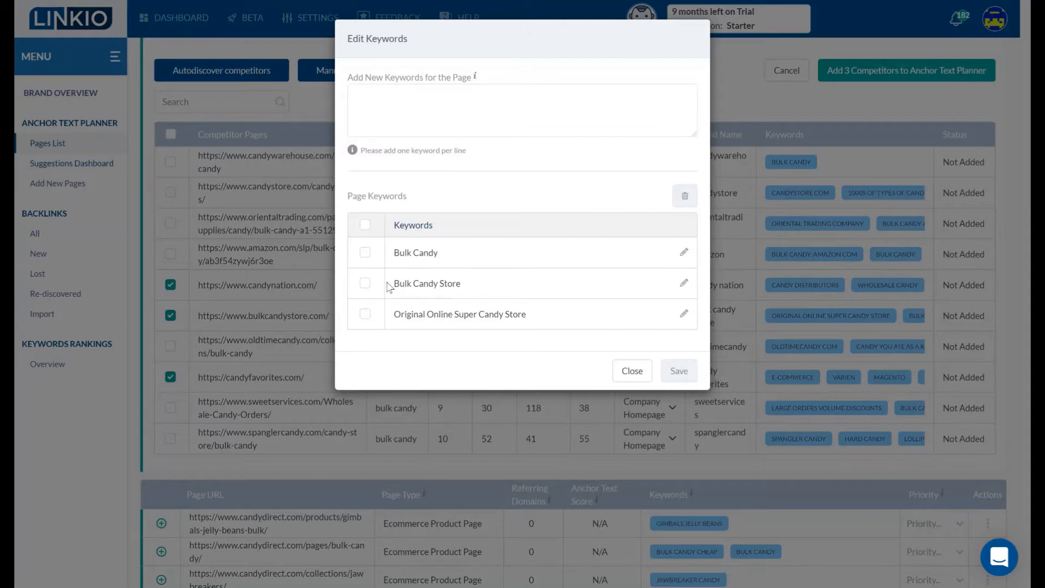
left_click(366, 284)
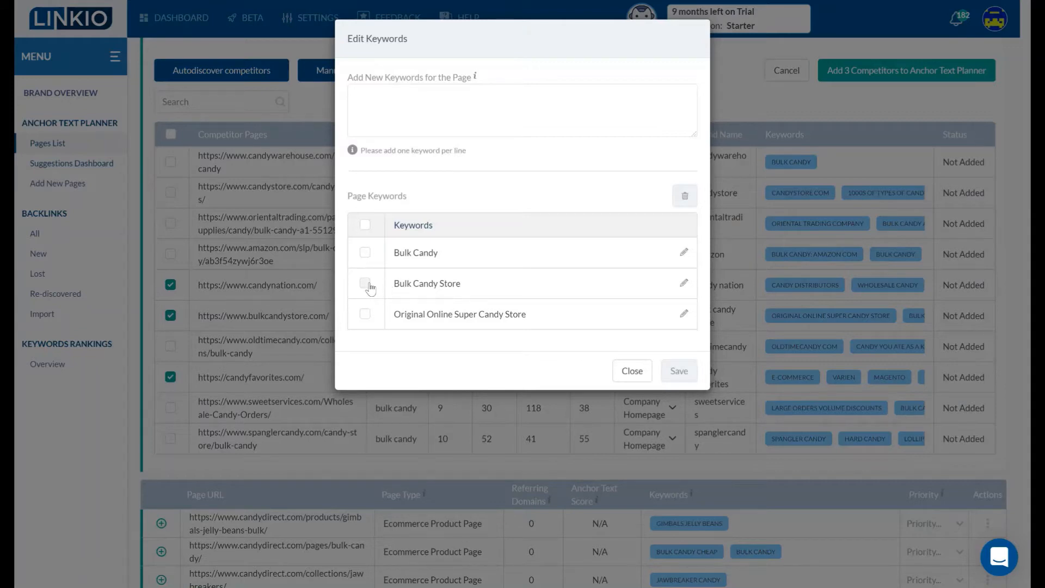
left_click(685, 197)
left_click(681, 130)
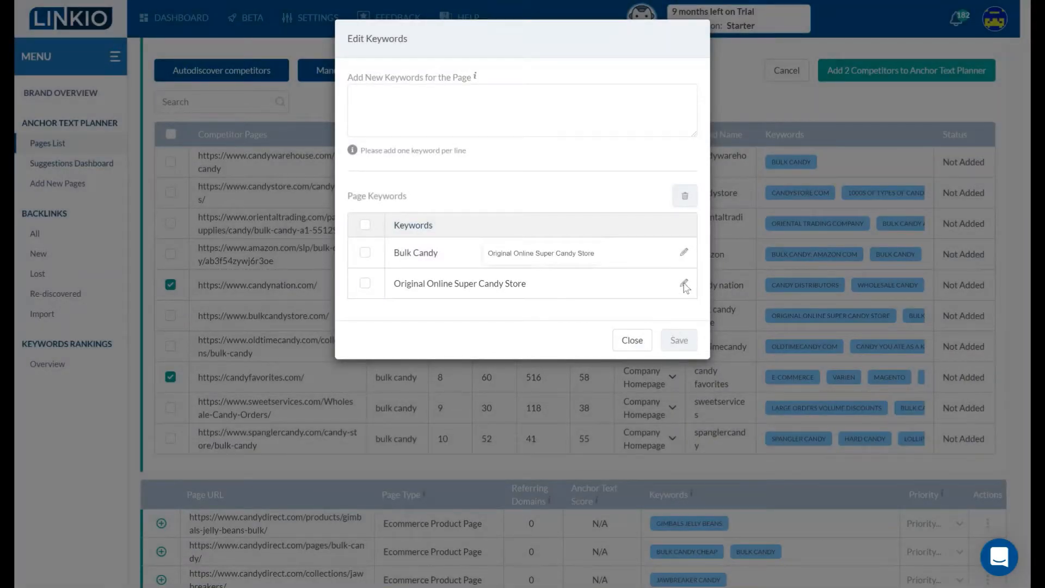
left_click(363, 286)
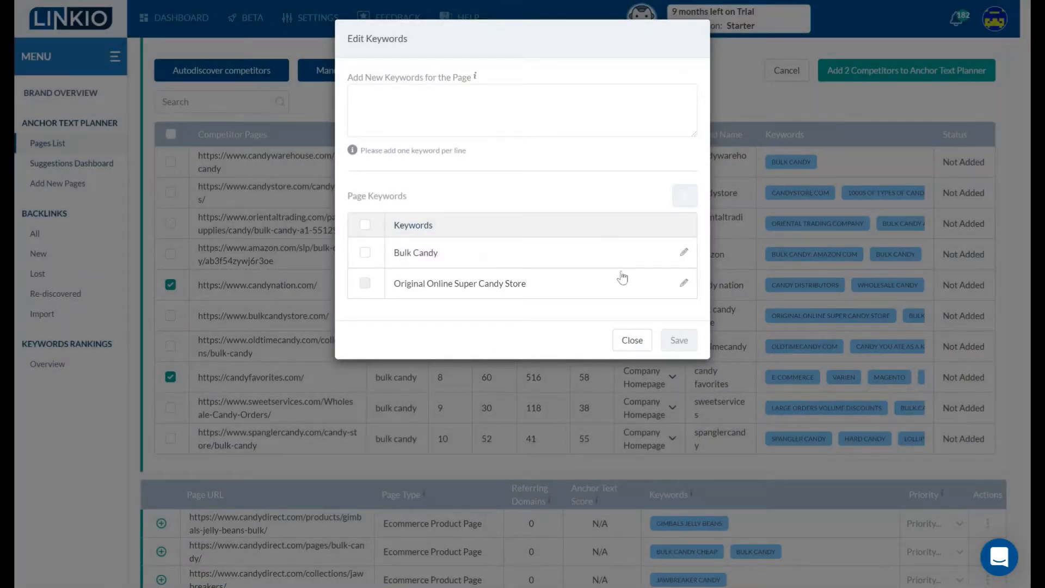
left_click(685, 198)
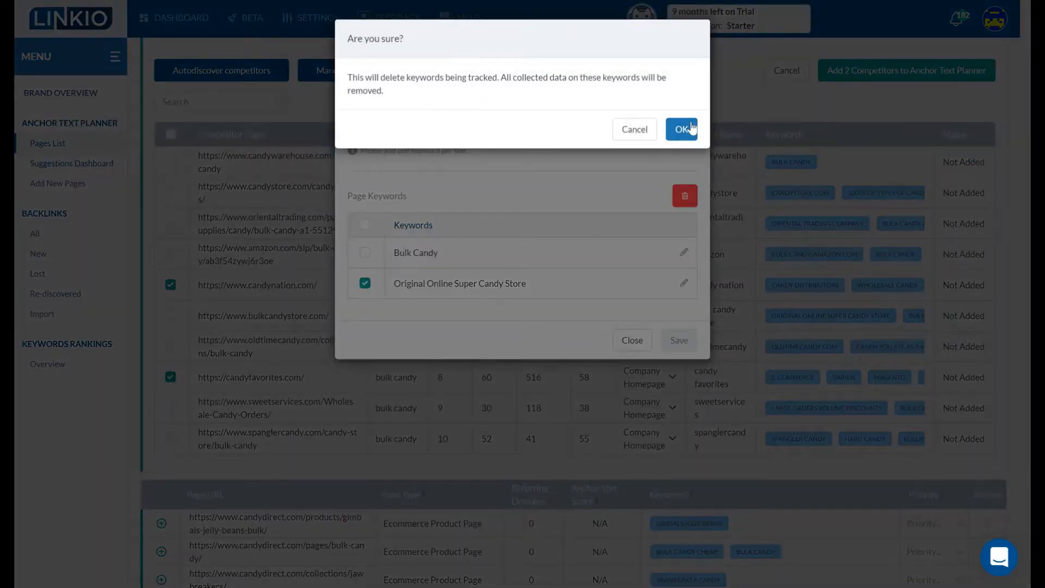
left_click(682, 138)
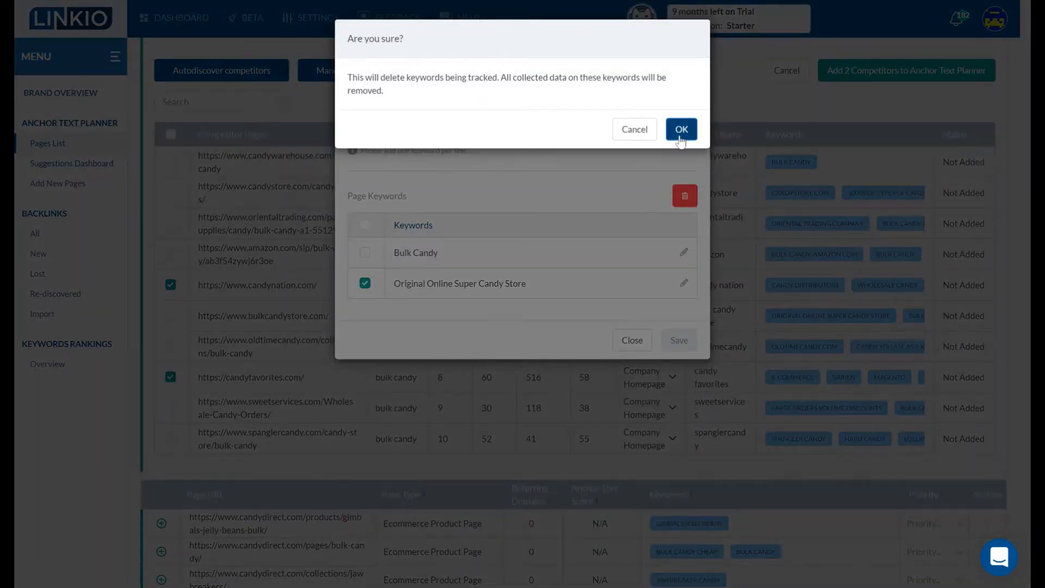
left_click(631, 309)
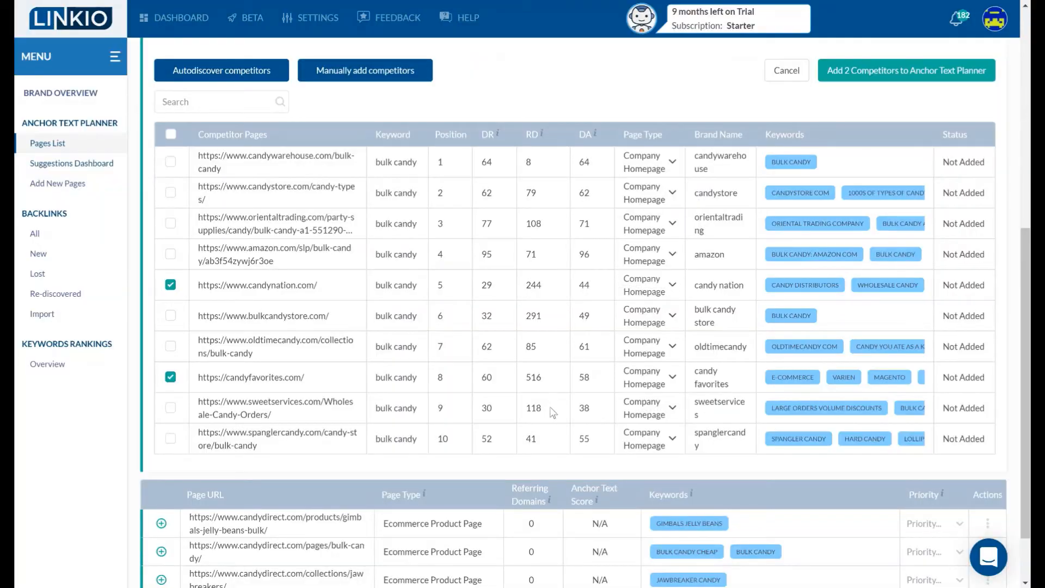
left_click(170, 315)
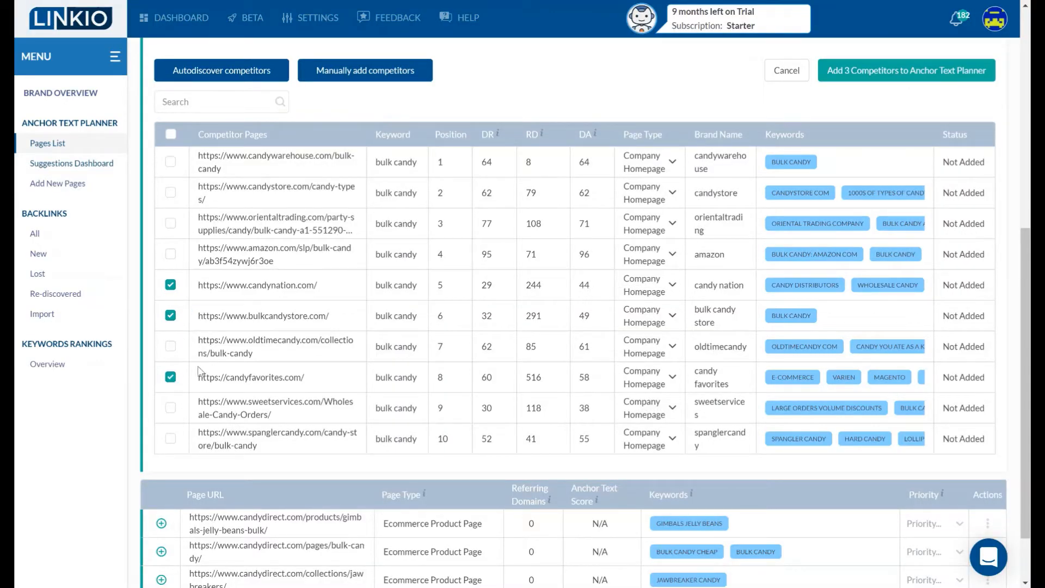
- Delete the keywords Magento, Varien and E-commerce from the candyfavorites.com competitor page
left_click(784, 381)
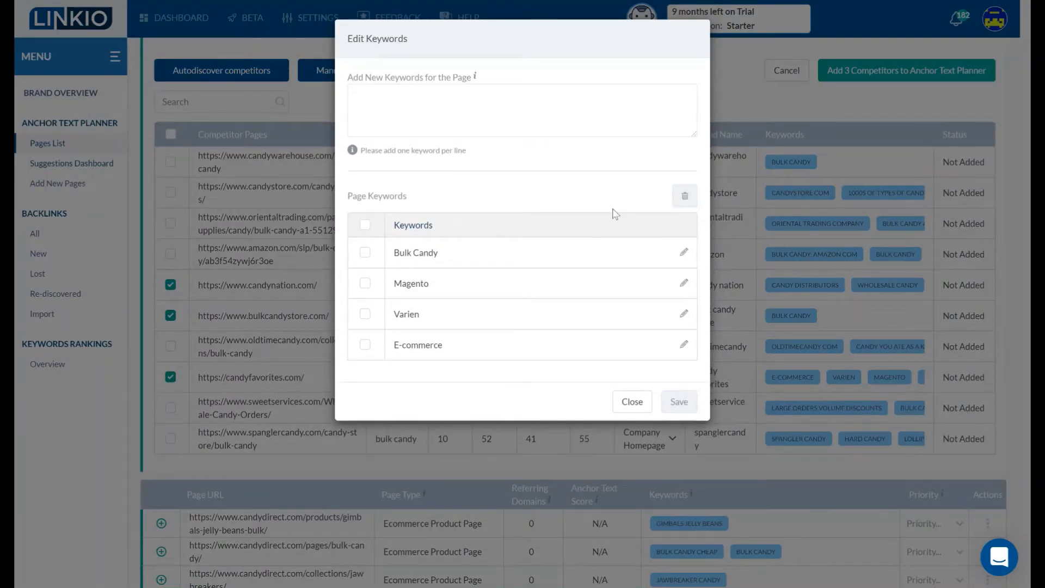
left_click(364, 284)
left_click(364, 314)
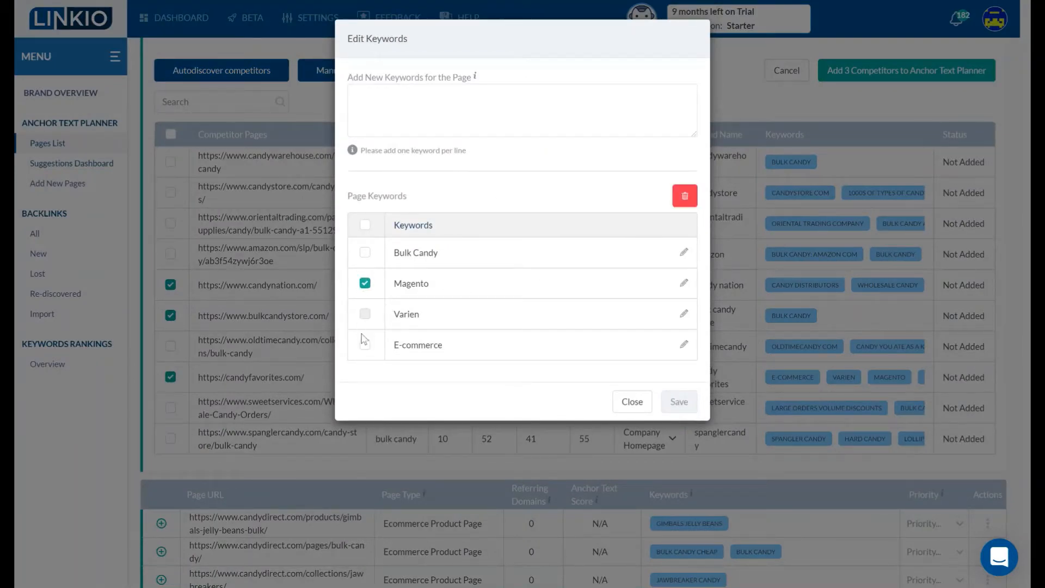
left_click(364, 344)
left_click(685, 196)
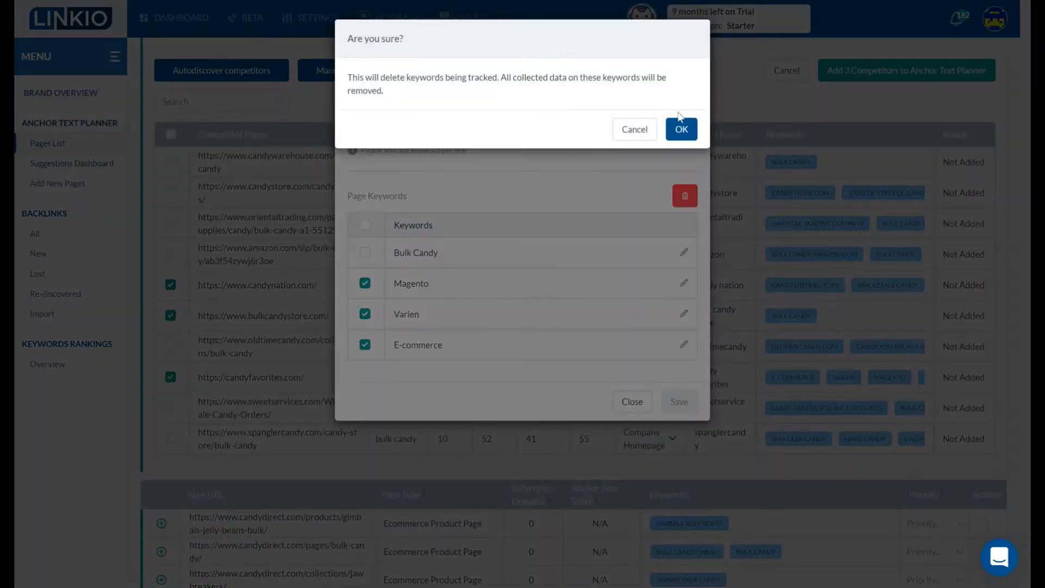
left_click(681, 128)
left_click(173, 377)
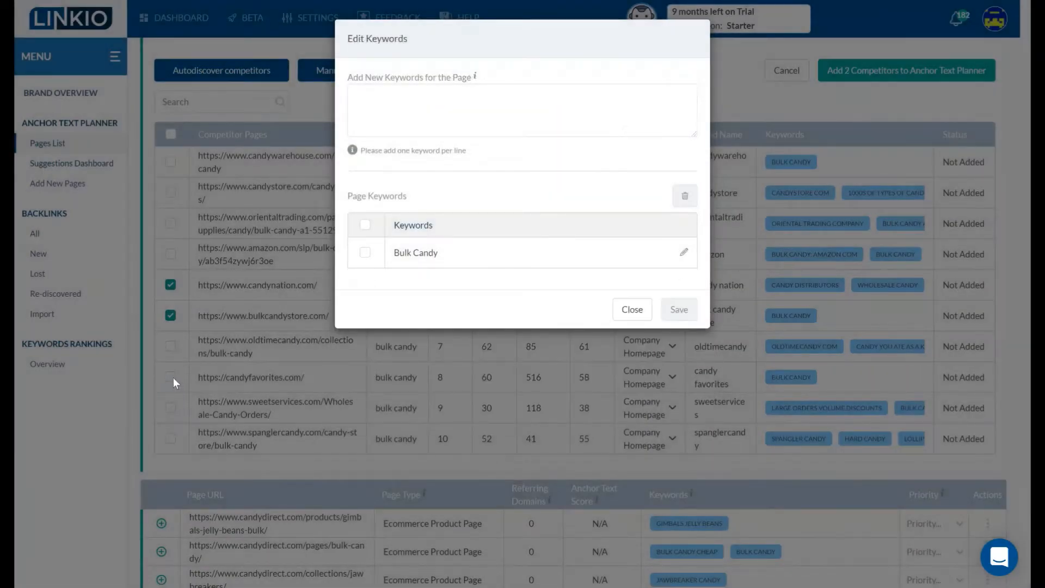
left_click(632, 309)
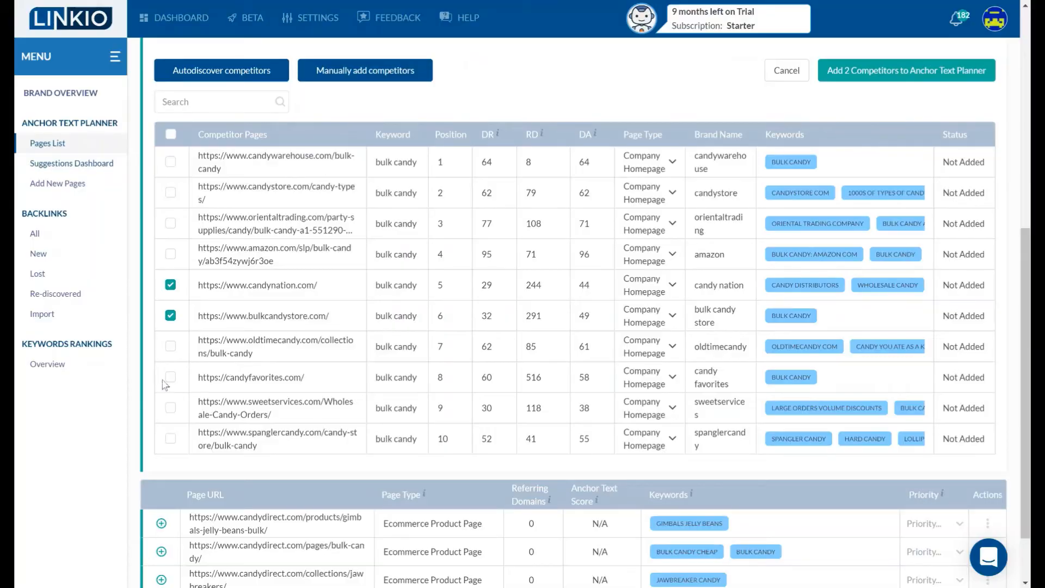
- Reselect candyfavorites.com, add the three selected competitors to the anchor text planner and return to the competitors list
left_click(171, 377)
left_click(889, 74)
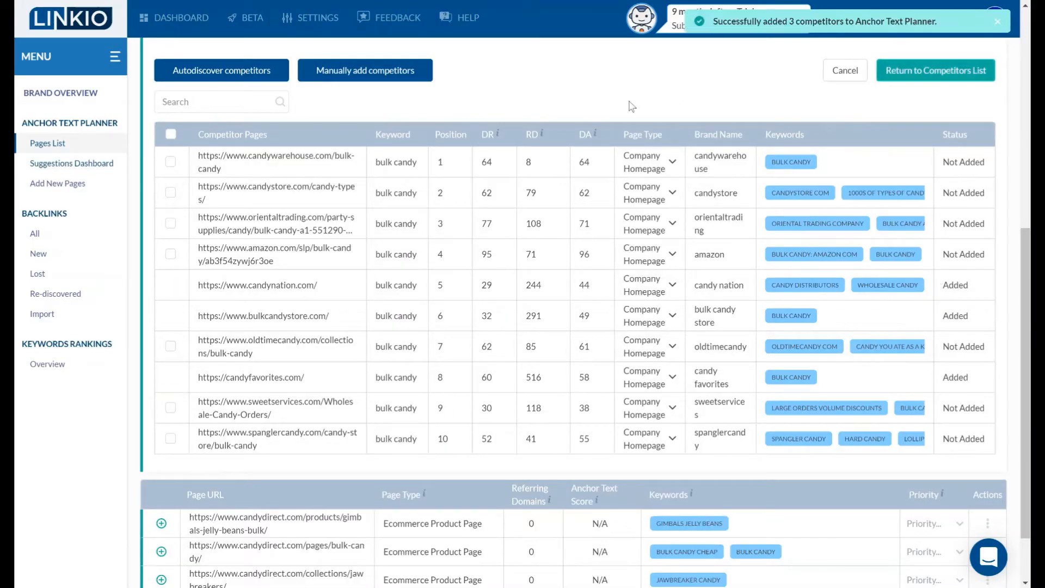
scroll(631, 106, "up", 2)
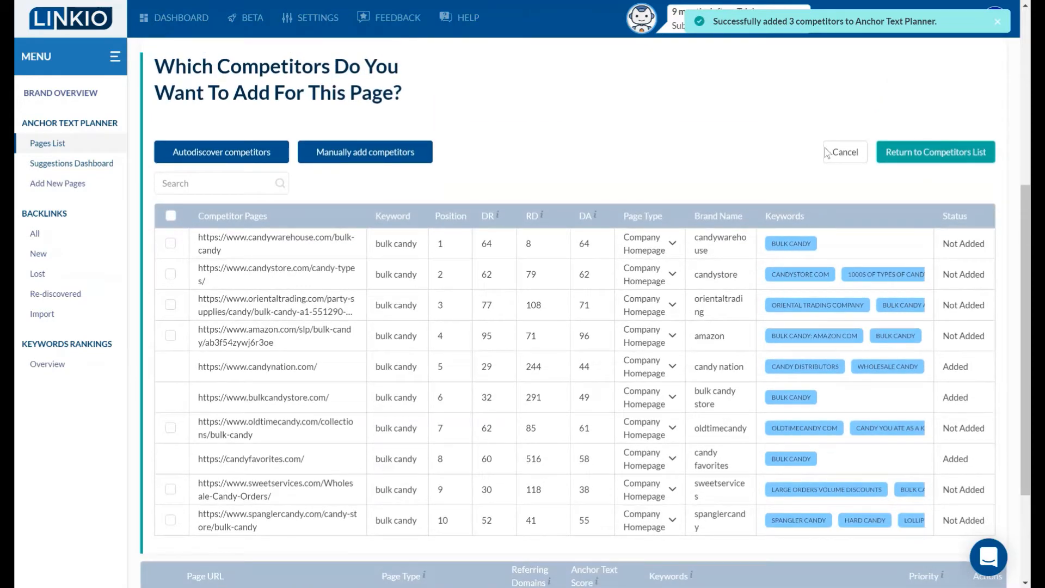
left_click(920, 152)
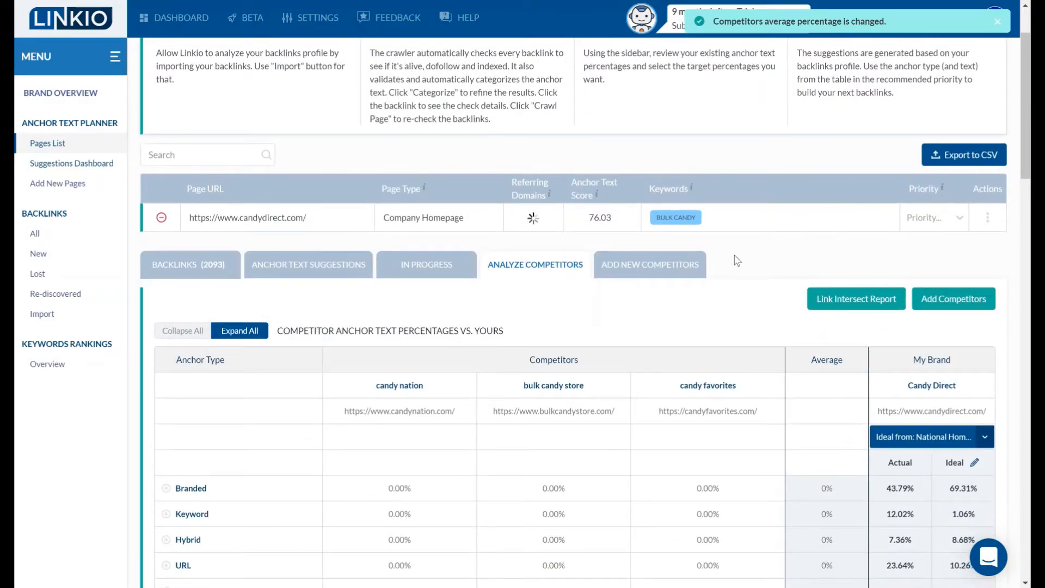
- Dismiss the competitors' average message, check the notifications and examine the keyword rankings overview for candydirect.com
left_click(998, 24)
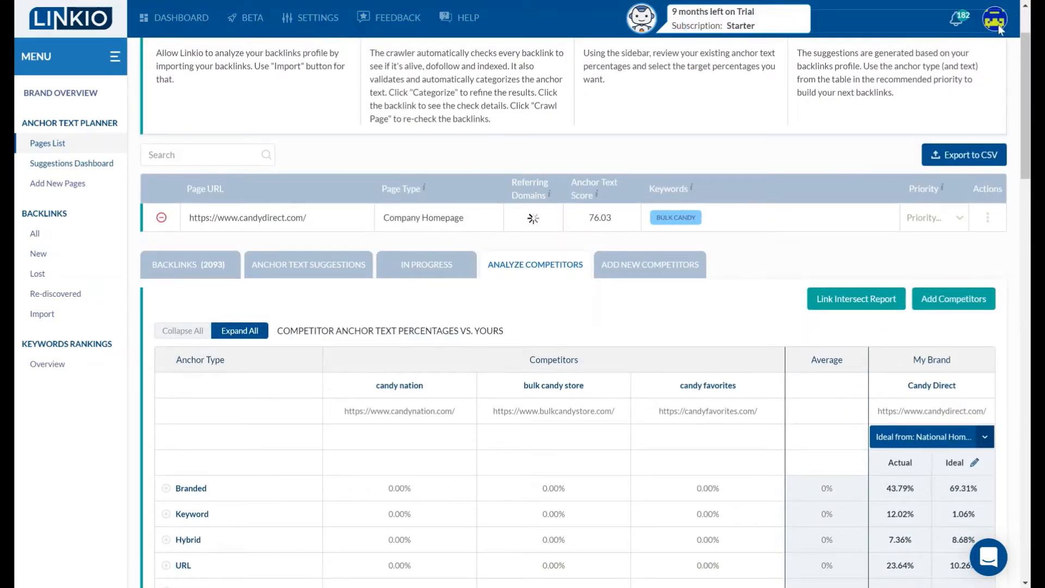
left_click(958, 21)
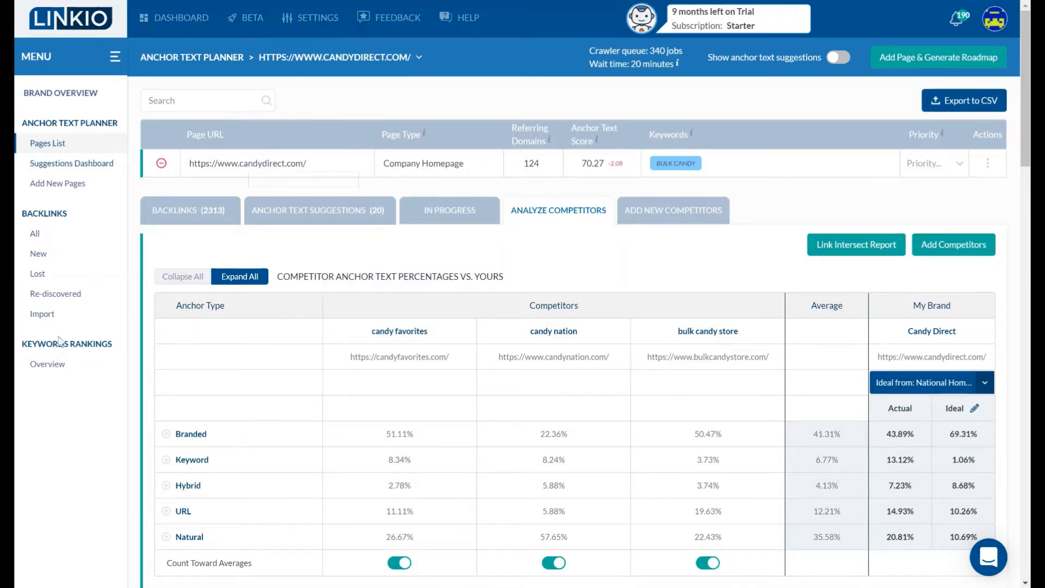
left_click(47, 364)
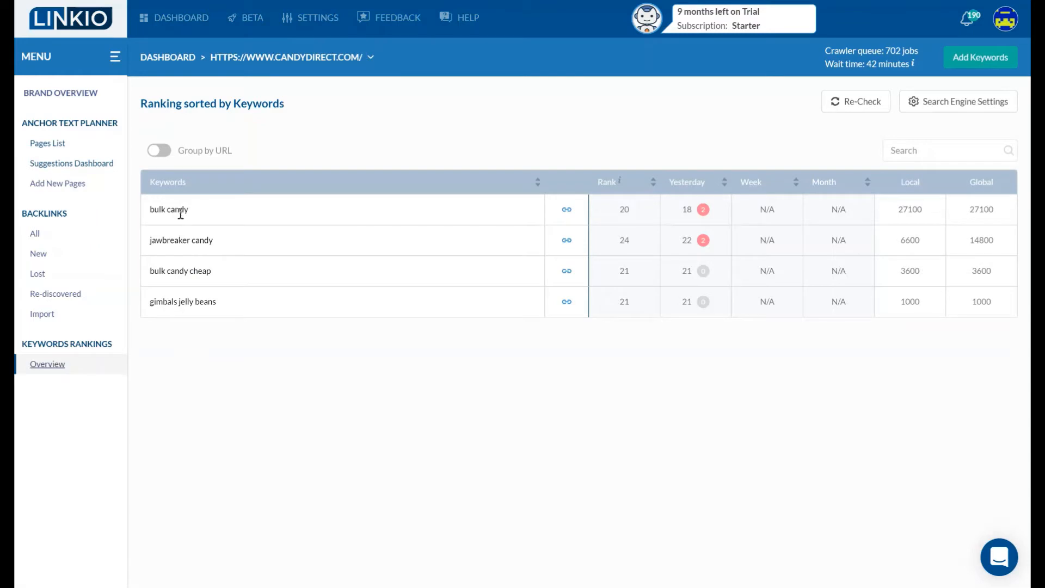
- Examine the anchor text suggestions for the candydirect.com homepage in the anchor text planner
left_click(47, 143)
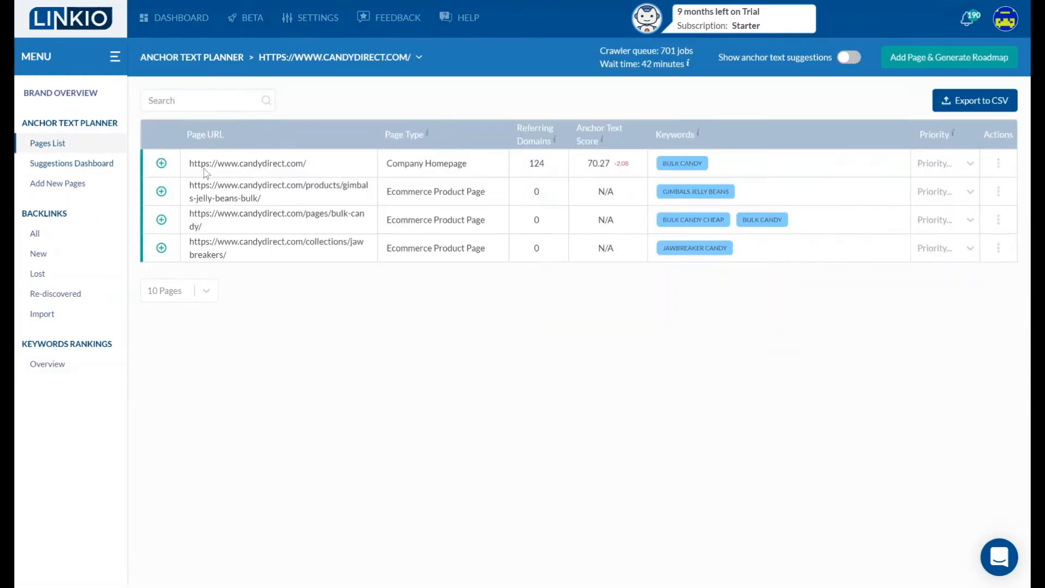
left_click(162, 163)
scroll(545, 180, "down", 1)
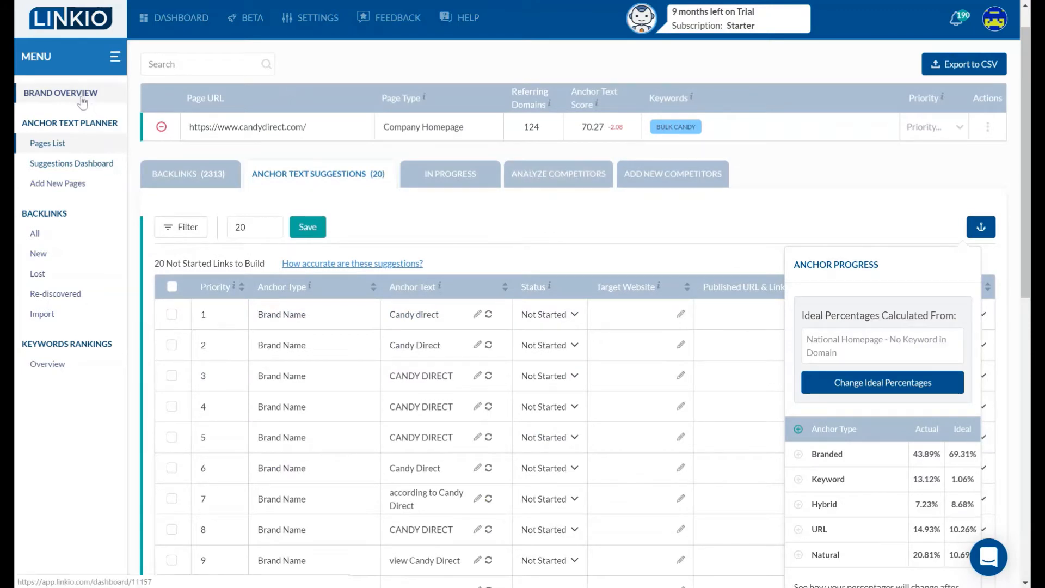
- Check Candy Direct's total of referring domains in the brand overview
left_click(60, 92)
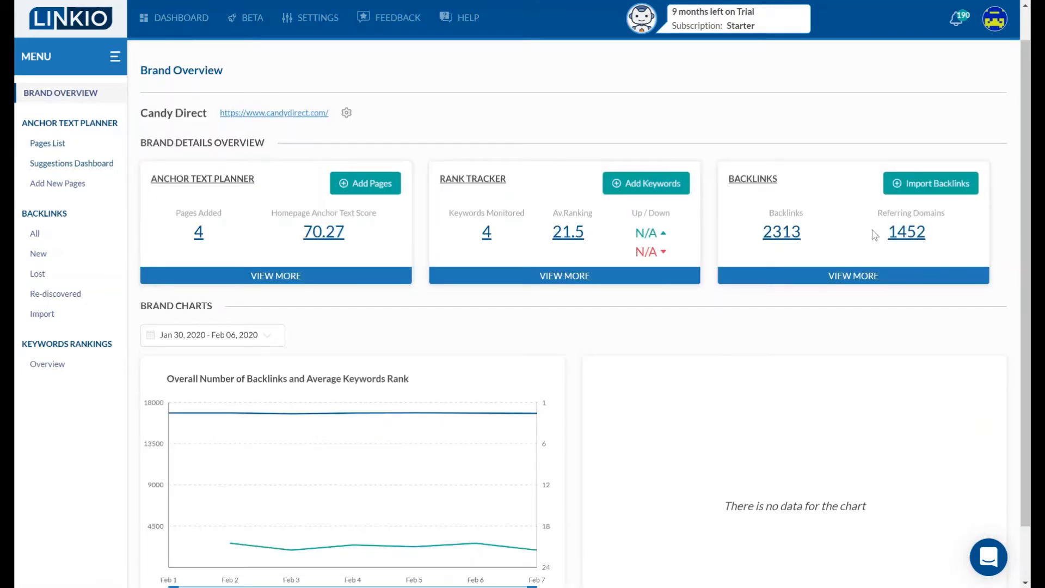
left_click_drag(878, 233, 914, 247)
double_click(907, 233)
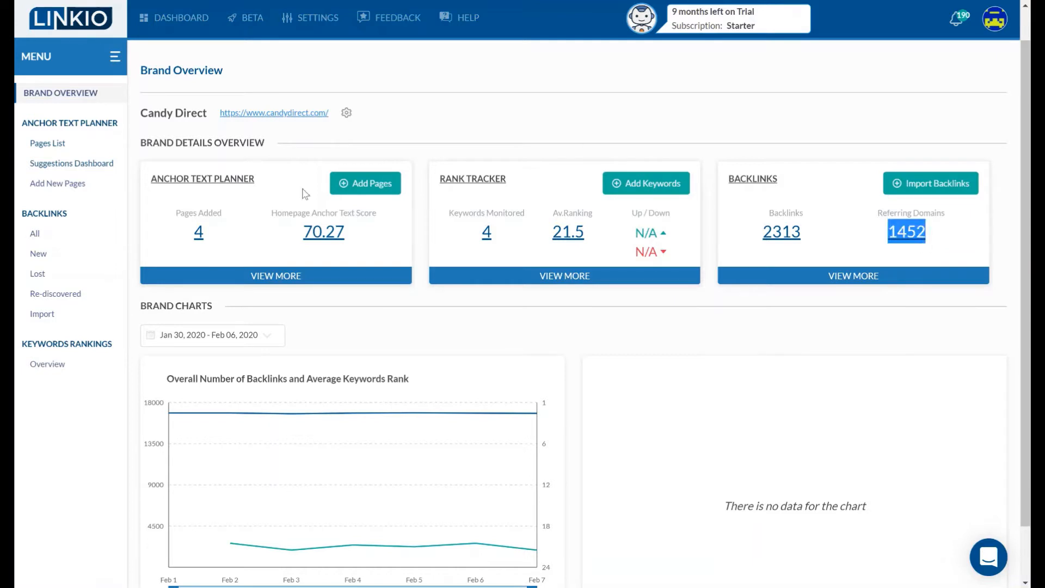
- Open the candydirect.com homepage's competitor analysis in the anchor text planner and review the estimated number of links to build
left_click(82, 150)
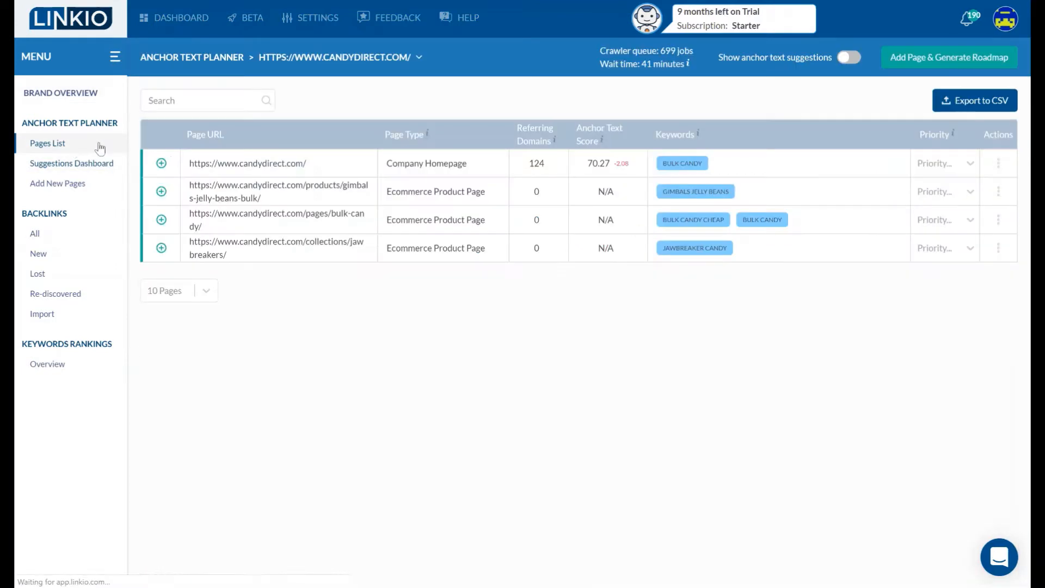
left_click(161, 163)
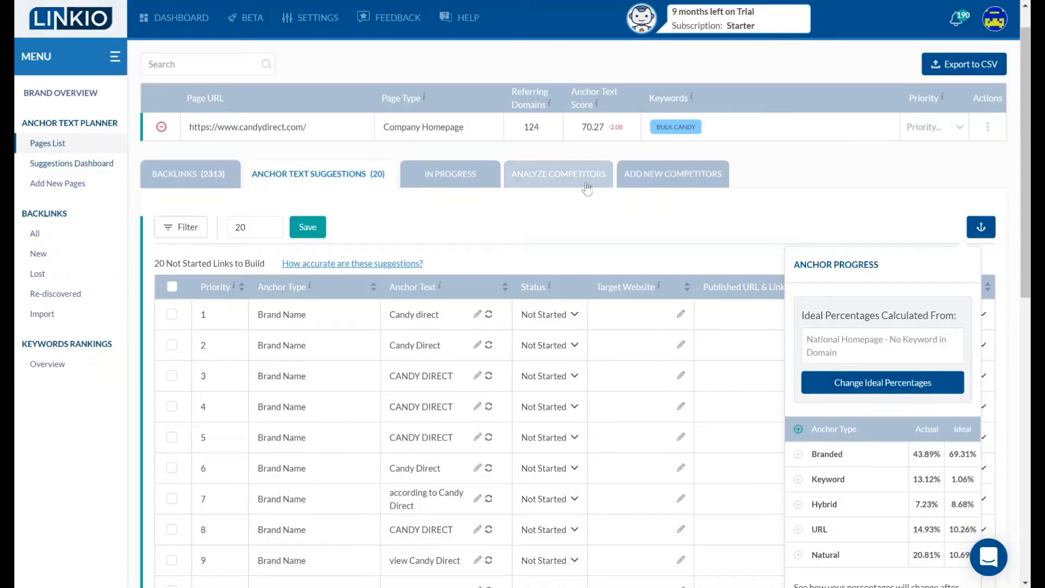
left_click(586, 188)
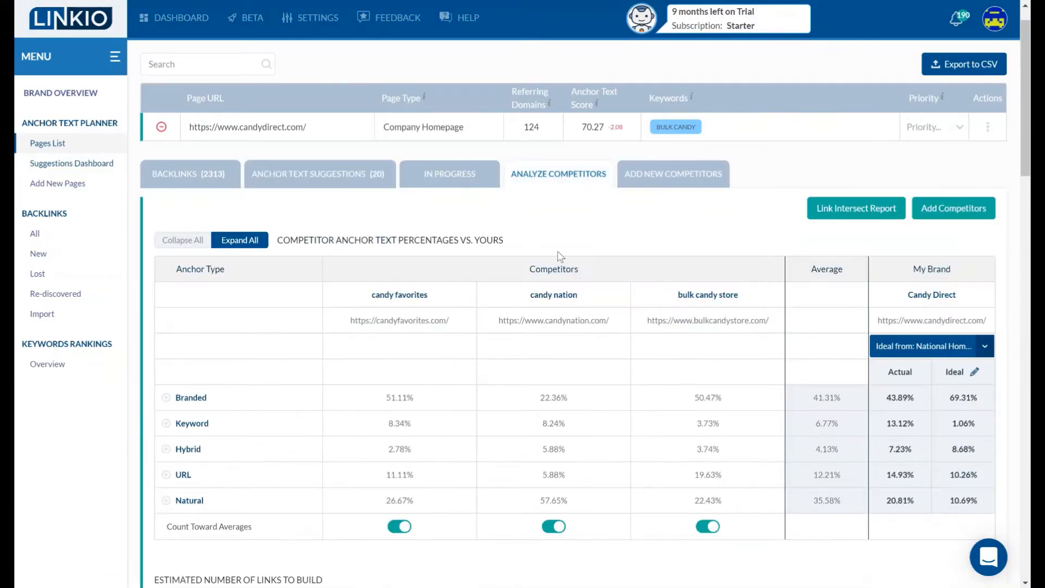
scroll(557, 250, "down", 7)
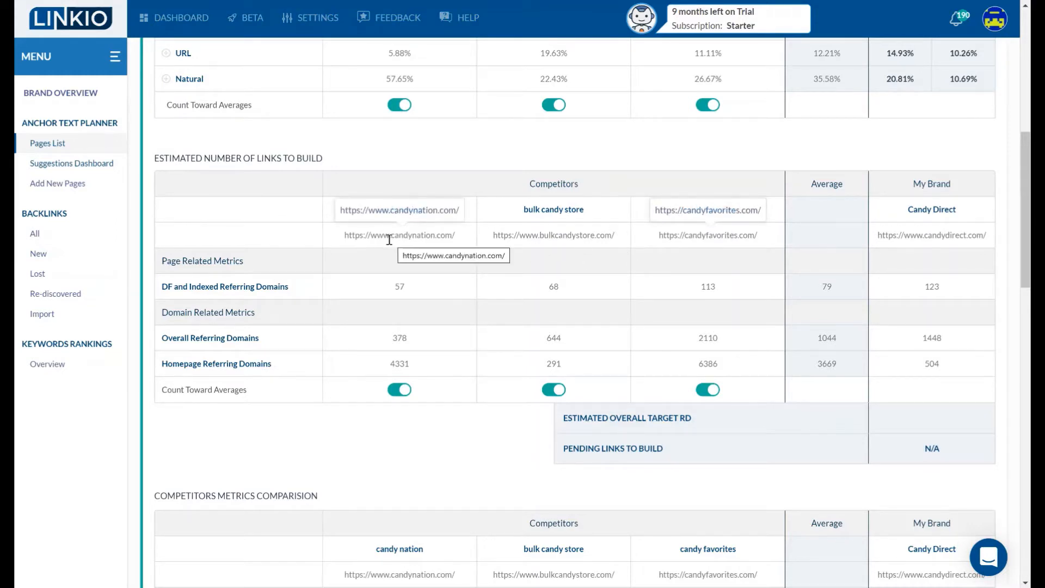
scroll(272, 330, "down", 3)
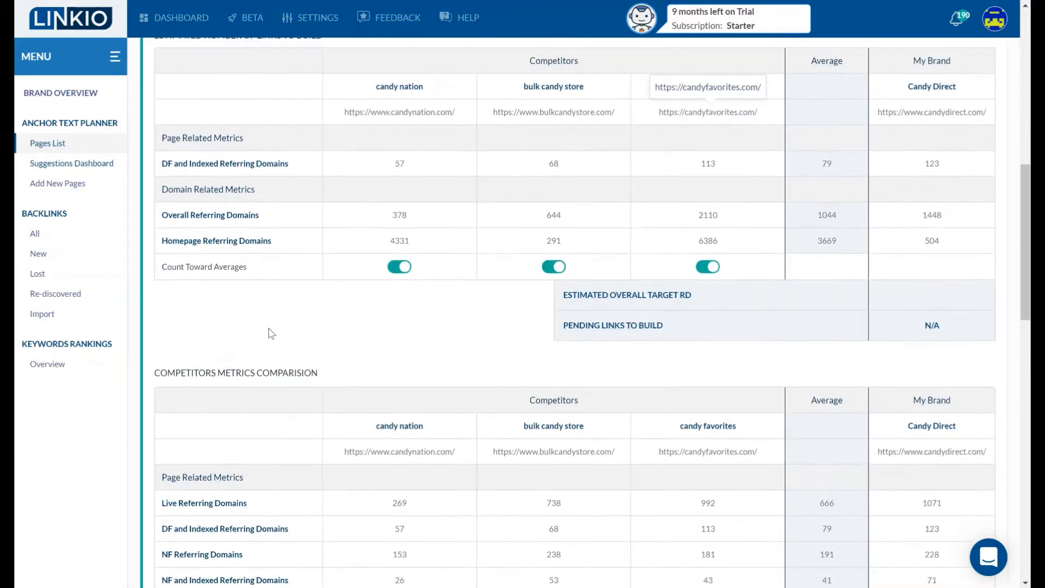
- Compare the overall referring domains of candy nation, bulk candy store and candy favorites with those of Candy Direct
double_click(398, 210)
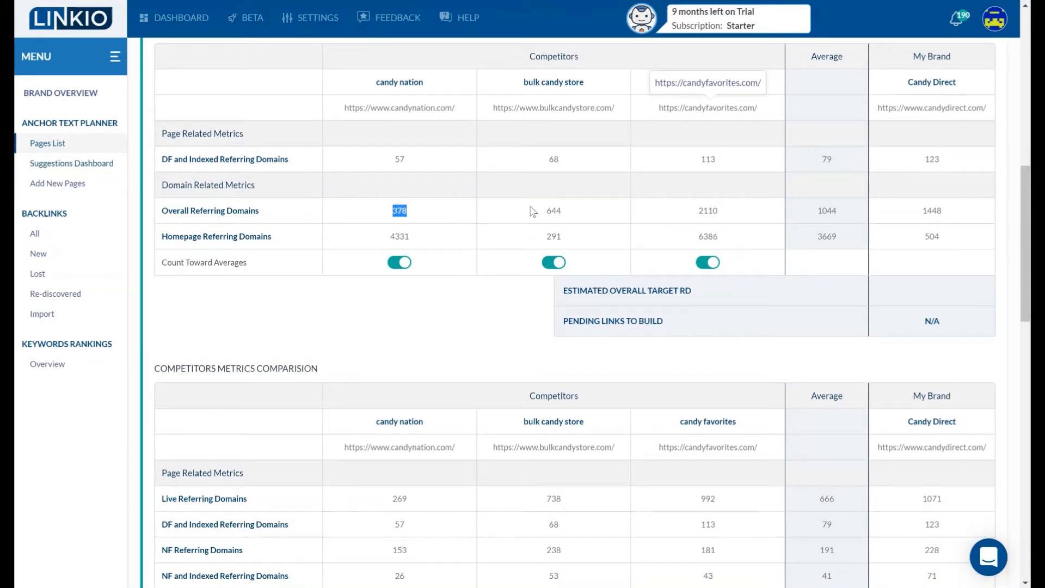
double_click(550, 211)
double_click(704, 210)
left_click(931, 214)
left_click(949, 218)
right_click(947, 217)
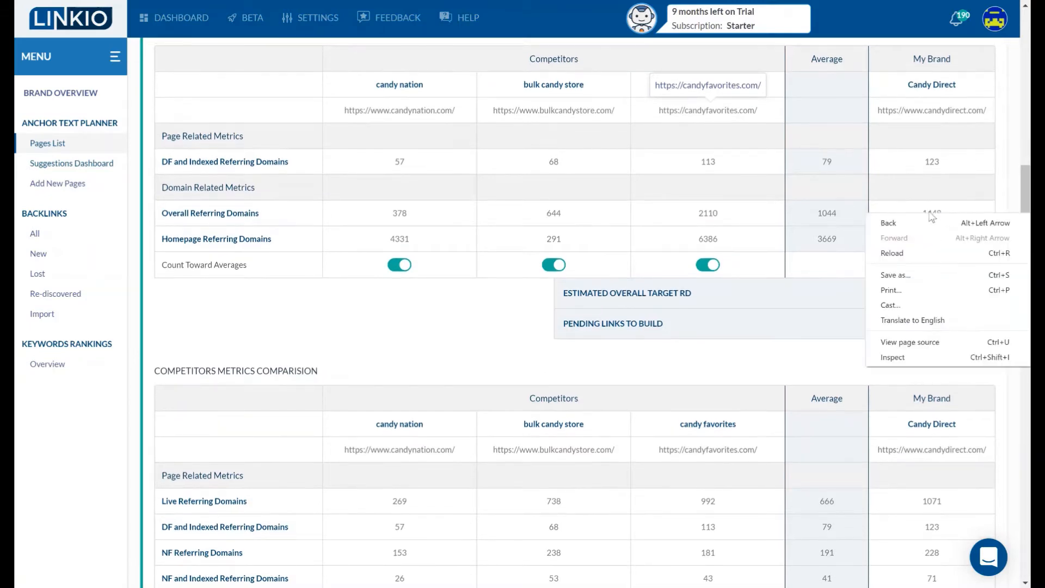
key("Escape")
- Check the live referring domains of Candy Direct against the competitors in the competitor metrics comparison
scroll(912, 253, "down", 5)
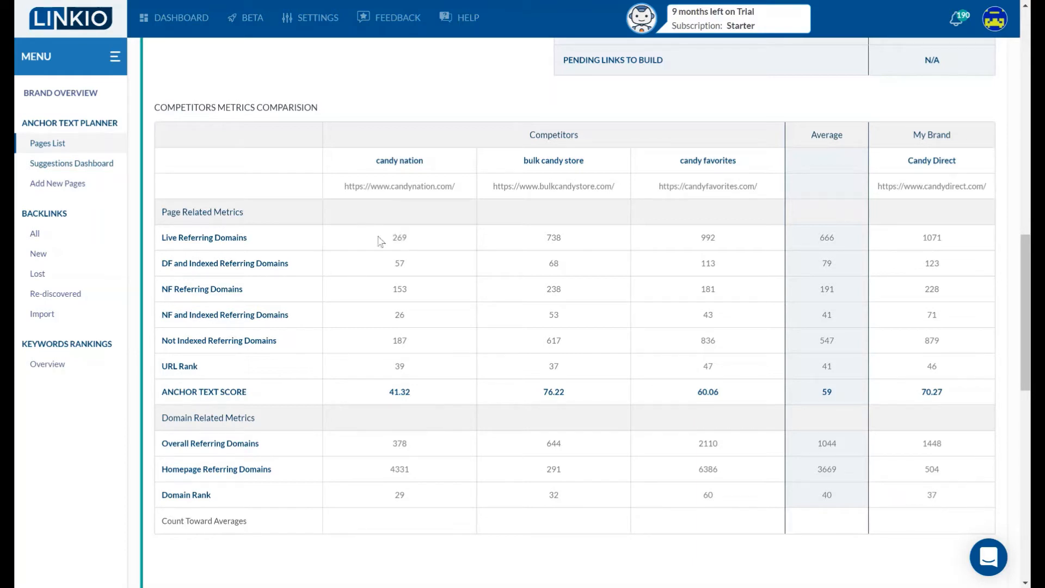
triple_click(212, 249)
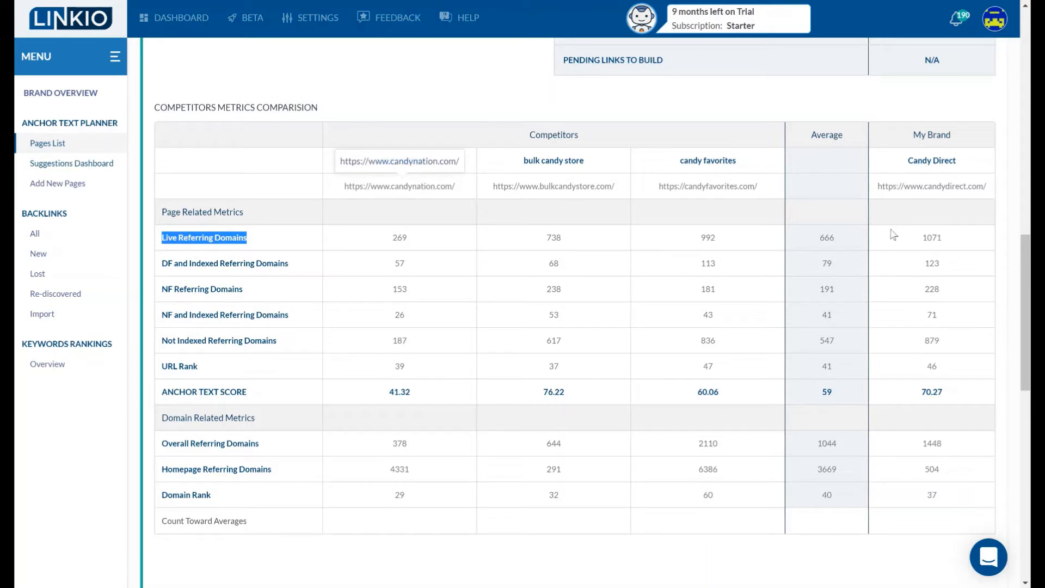
double_click(939, 245)
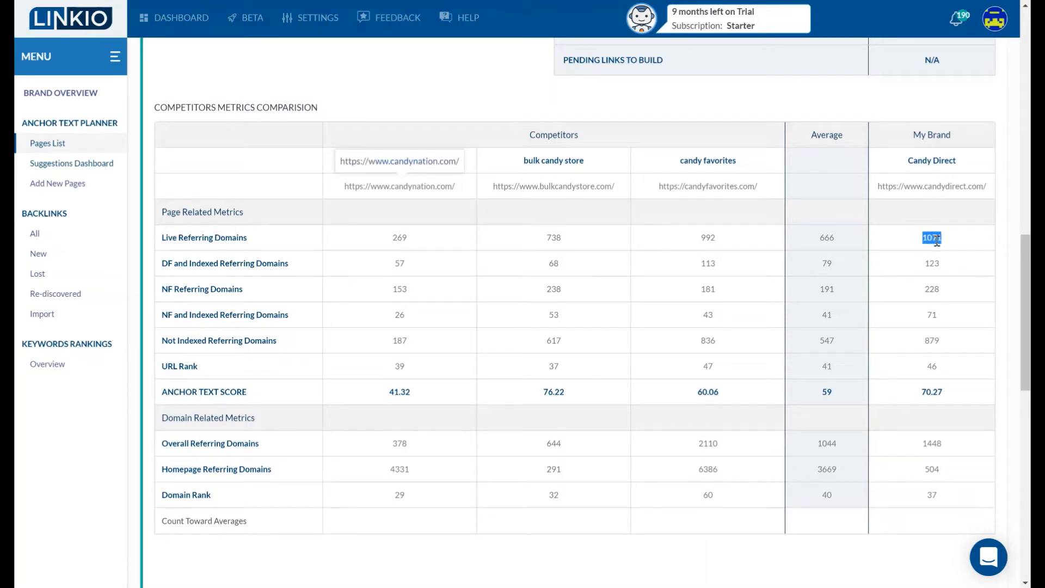
left_click(942, 242)
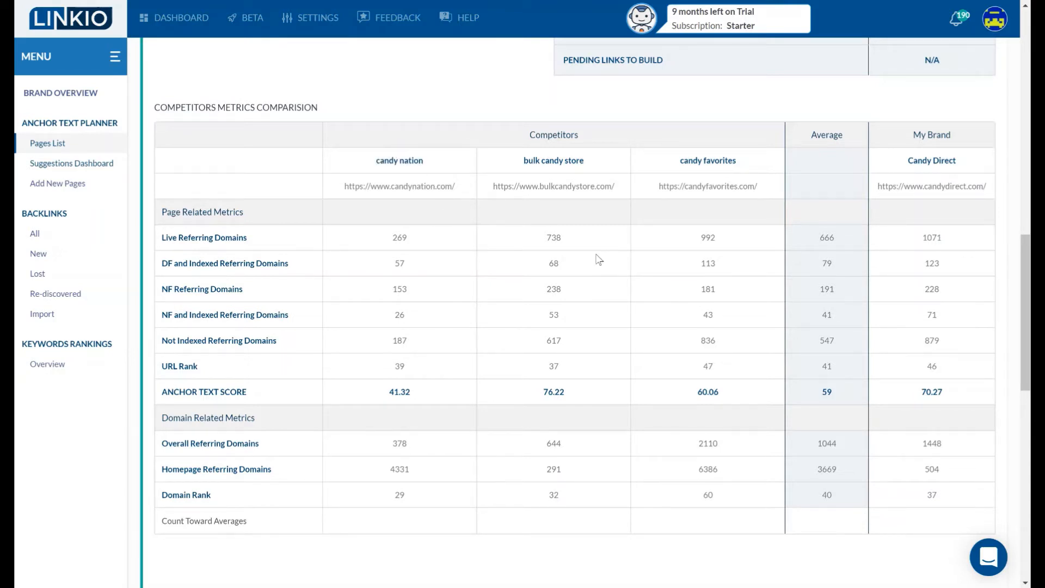
- Examine the DF and indexed referring domains row in the table estimating the number of links to build
scroll(599, 259, "up", 1)
scroll(599, 259, "up", 1)
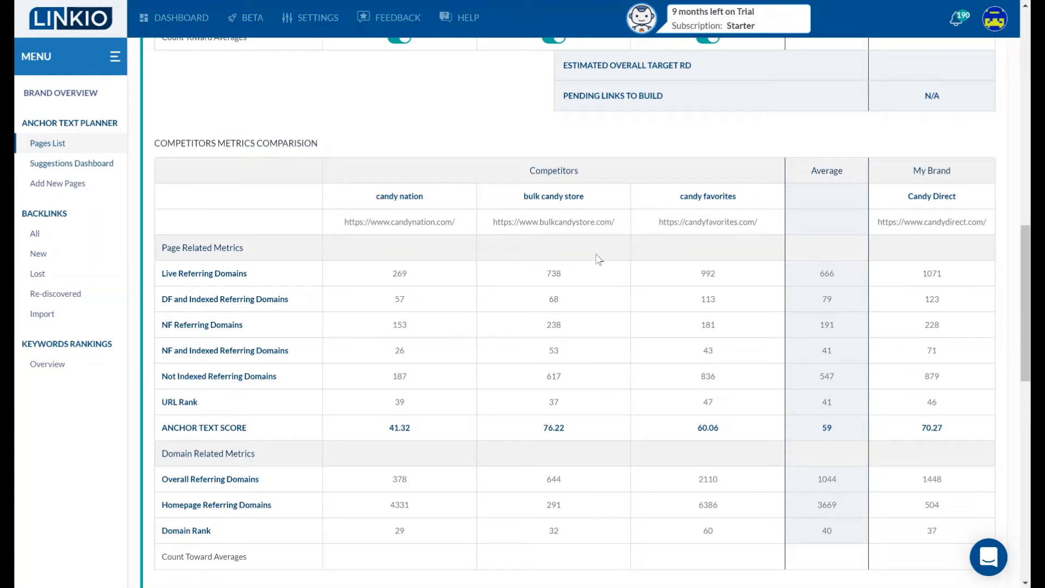
scroll(598, 259, "up", 10)
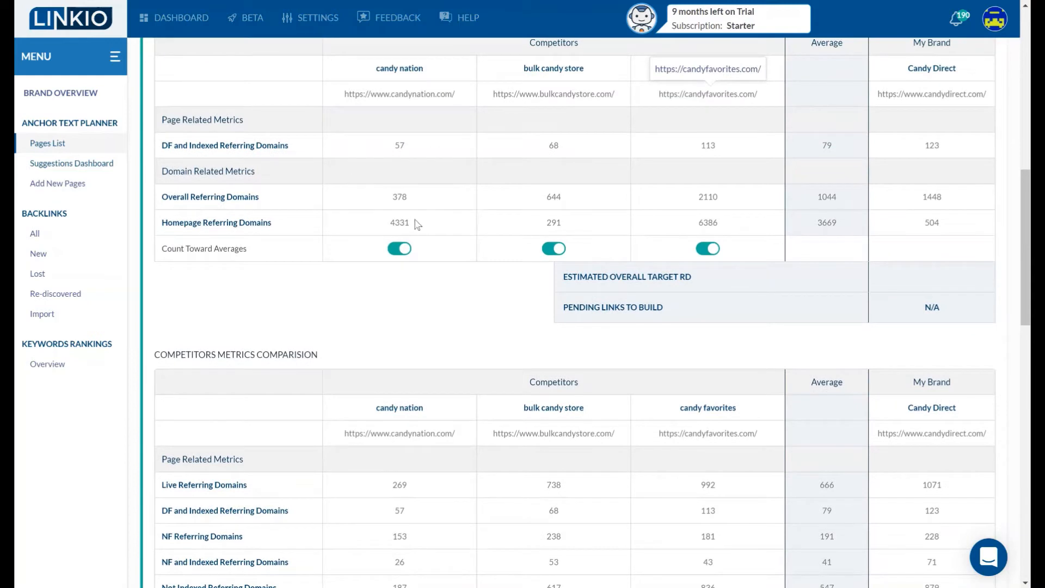
double_click(181, 146)
triple_click(181, 146)
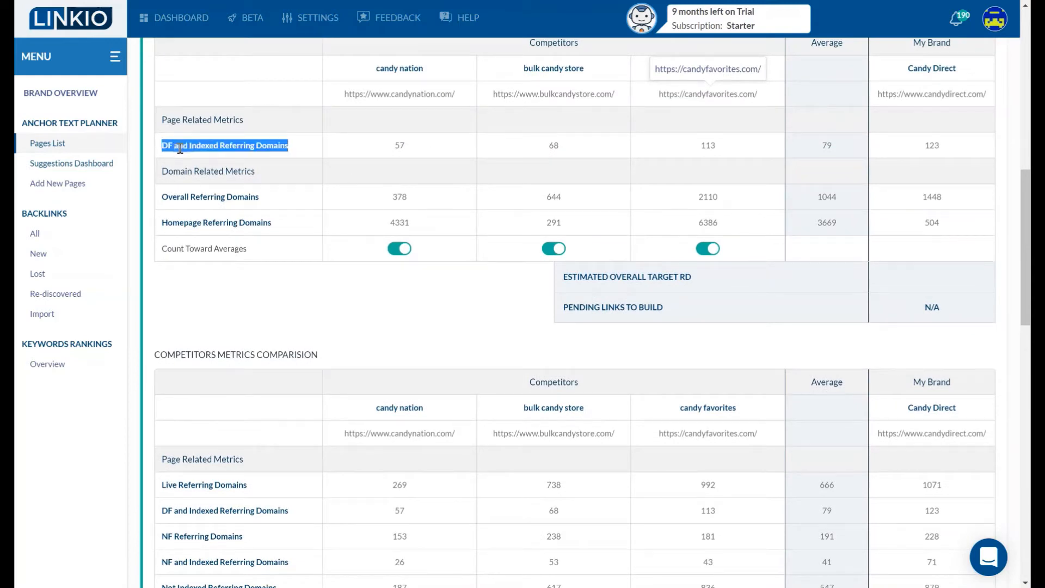
left_click(153, 148)
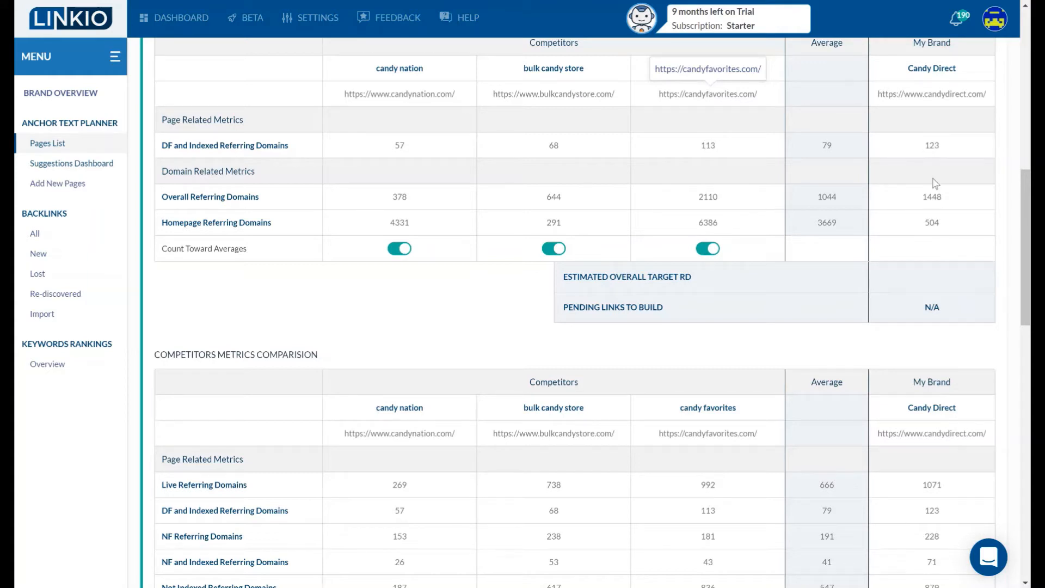
- Compare Candy Direct's live referring domains with its DF and indexed referring domains
double_click(933, 486)
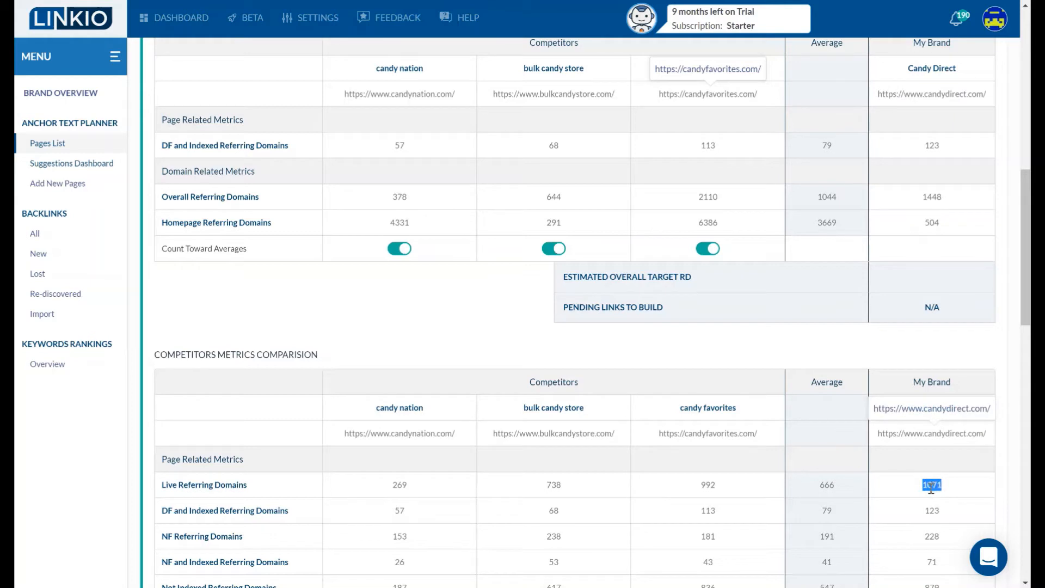
left_click(932, 486)
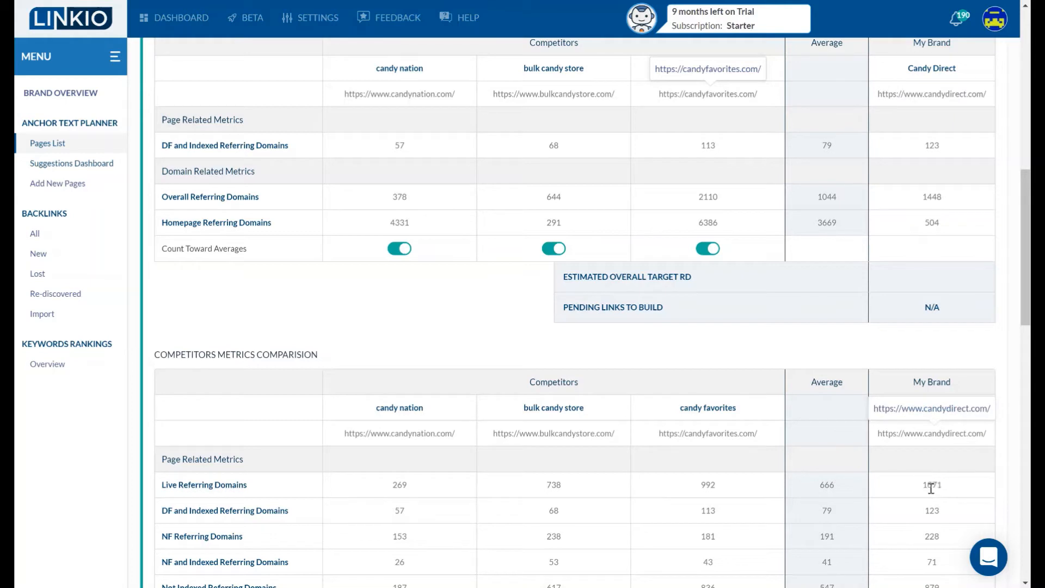
double_click(931, 146)
left_click(931, 148)
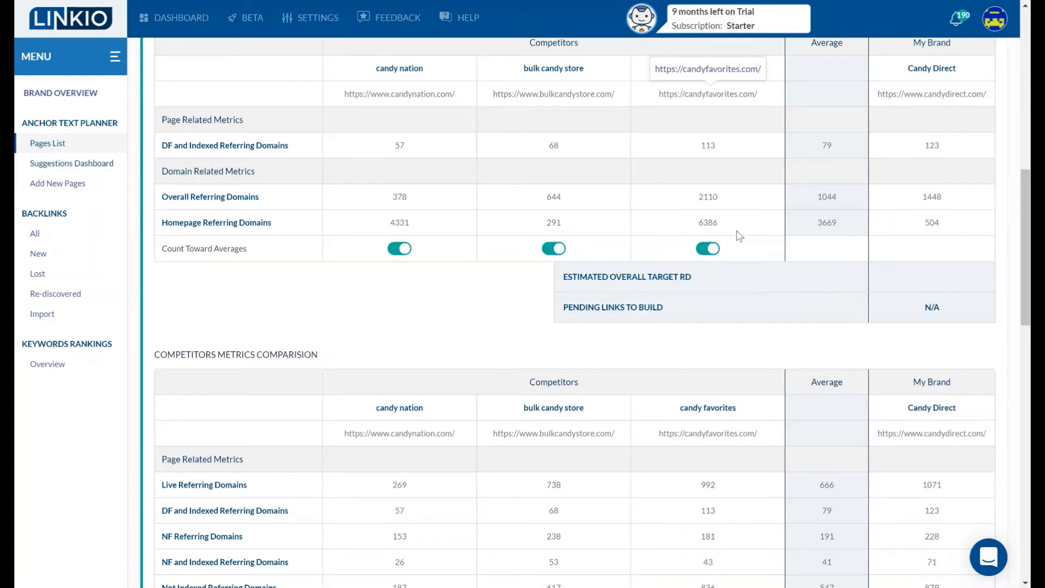
- Open the candydirect.com homepage's backlinks and list those from live referring domains
scroll(738, 235, "down", 1)
scroll(739, 235, "up", 6)
scroll(740, 235, "up", 3)
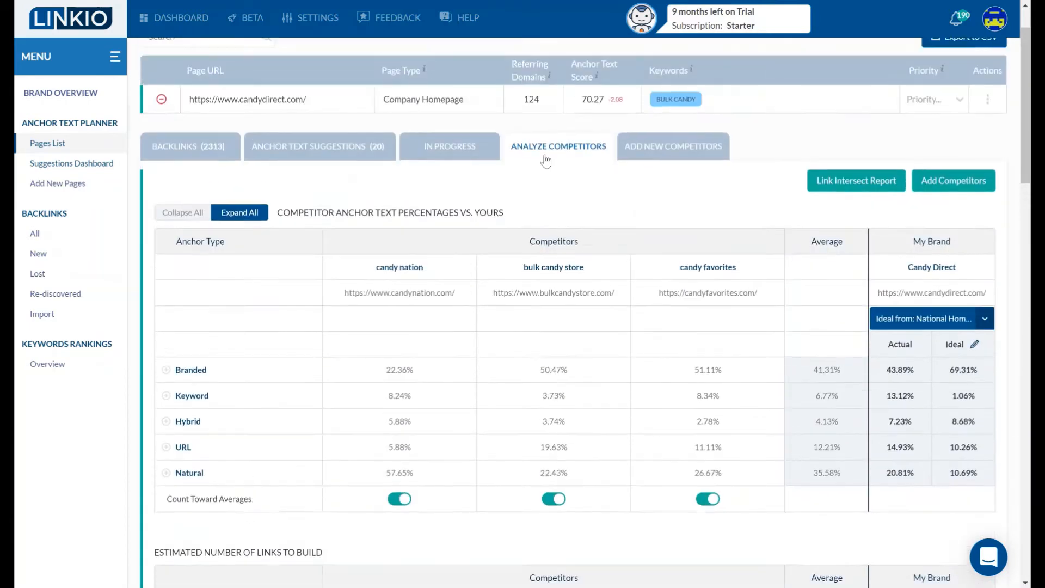
left_click(184, 181)
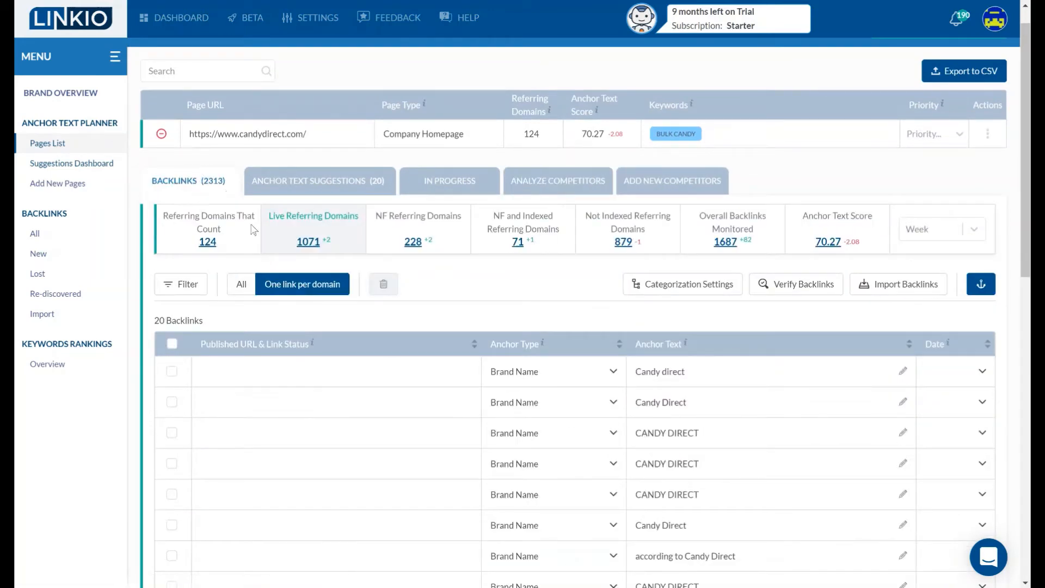
left_click(302, 243)
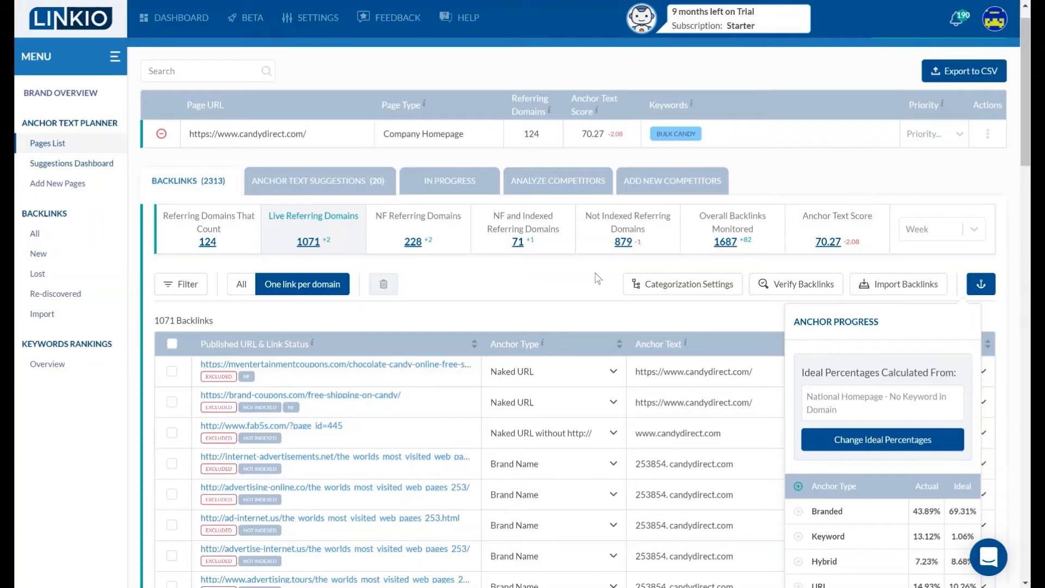
- Restrict the homepage's backlinks to not indexed referring domains and review the excluded links
left_click(621, 249)
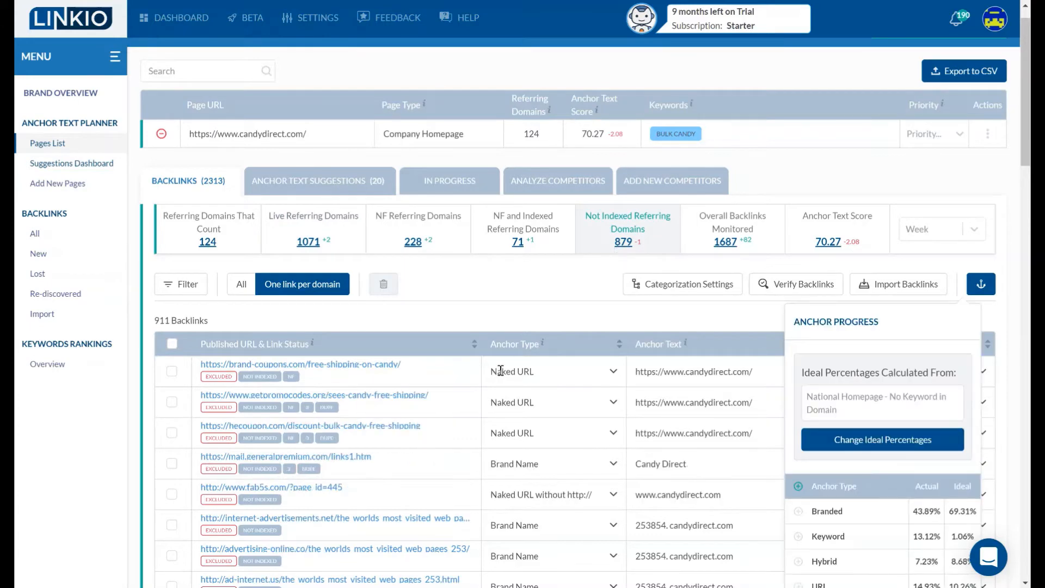
scroll(498, 372, "down", 3)
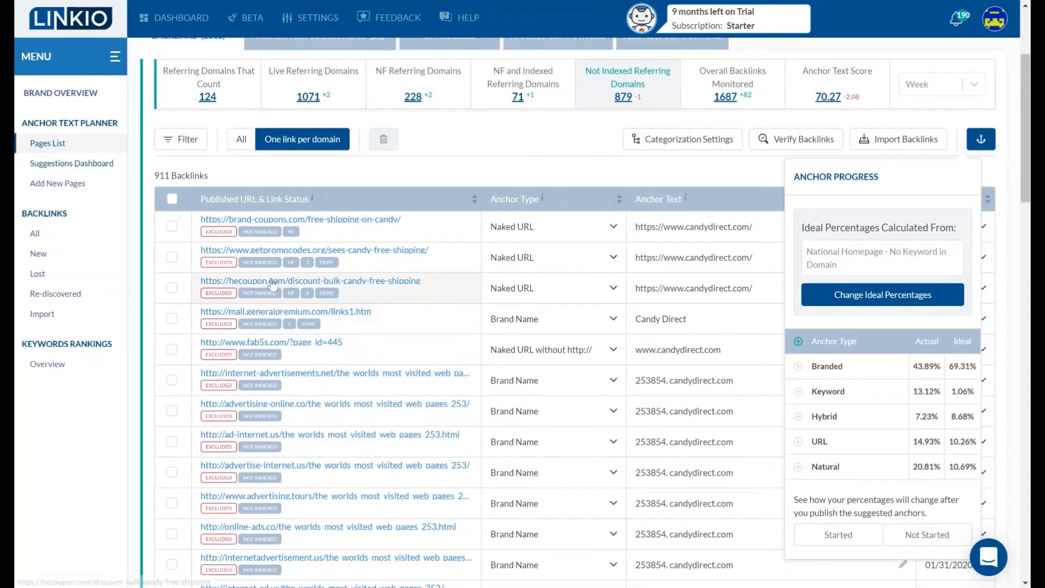
scroll(326, 422, "down", 5)
scroll(283, 305, "up", 5)
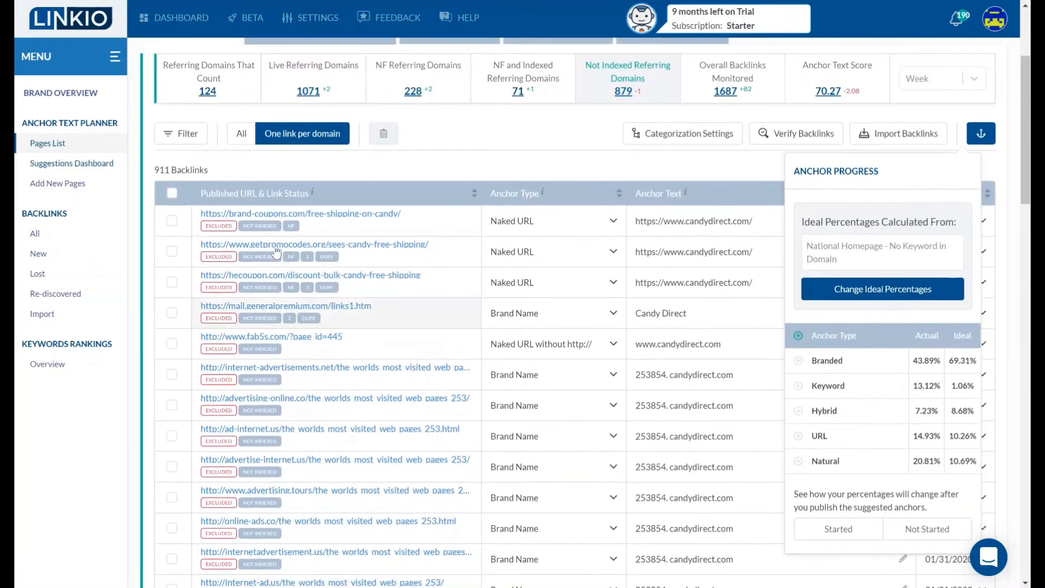
scroll(282, 224, "up", 3)
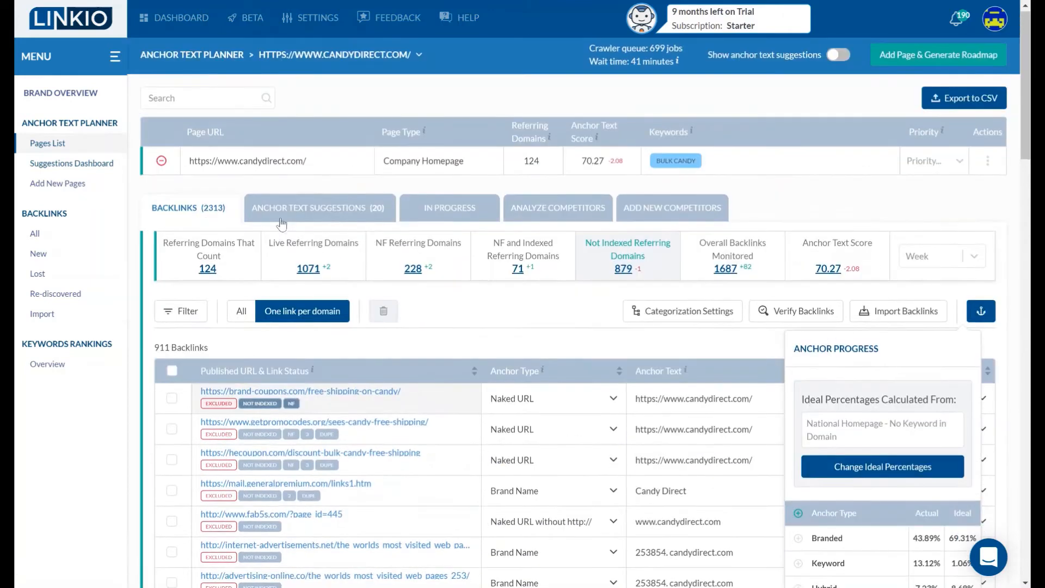
- Return to the competitor analysis and check Candy Direct's DF and indexed referring domains against the competitors
left_click(550, 217)
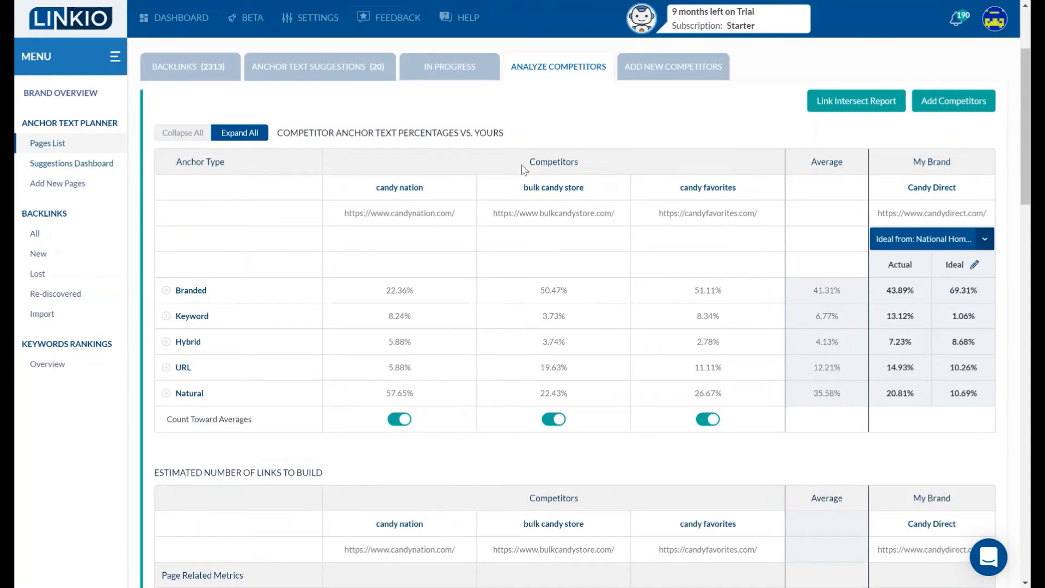
scroll(525, 170, "down", 4)
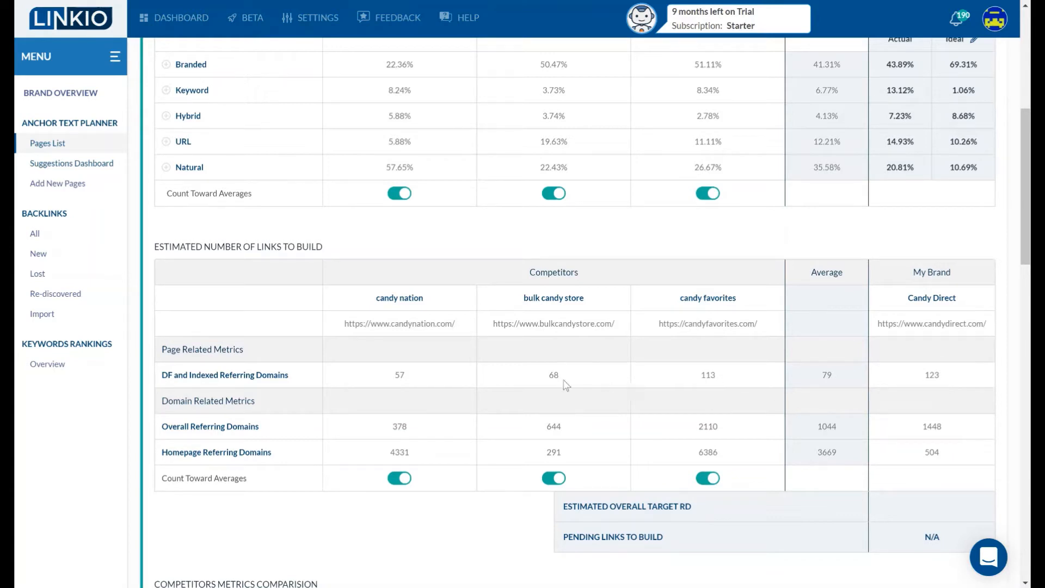
double_click(928, 375)
scroll(946, 438, "up", 1)
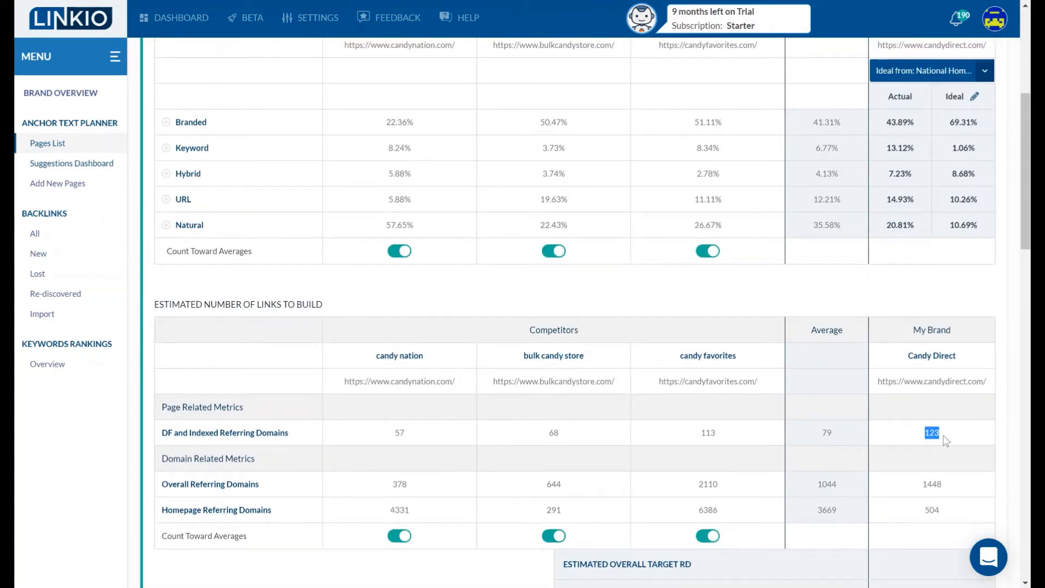
- Compare Candy Direct's actual Branded and Keyword anchor text percentages with the competitors' figures and the ideal ones
left_click(946, 440)
scroll(924, 432, "up", 1)
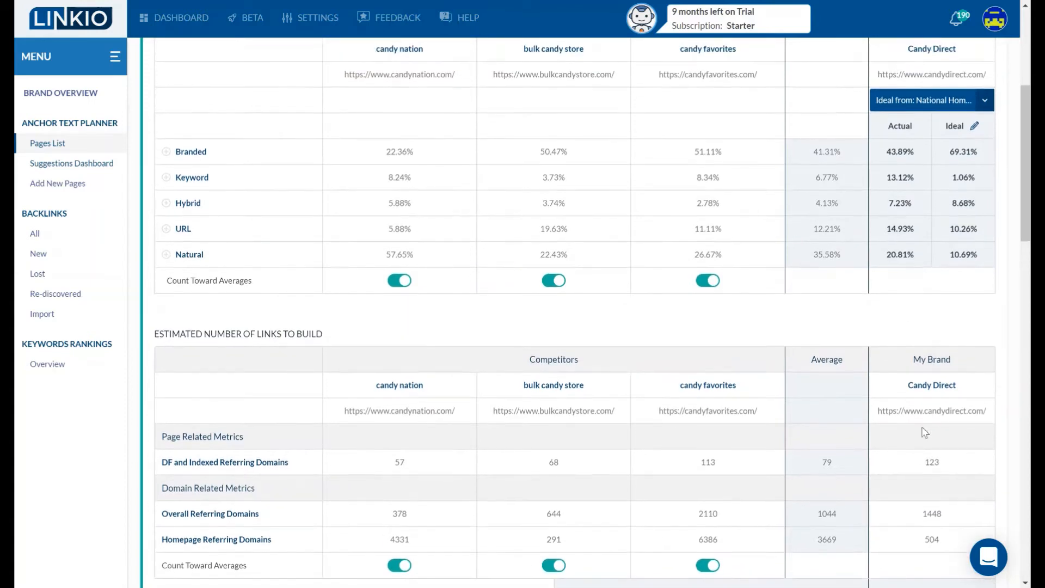
scroll(930, 429, "down", 2)
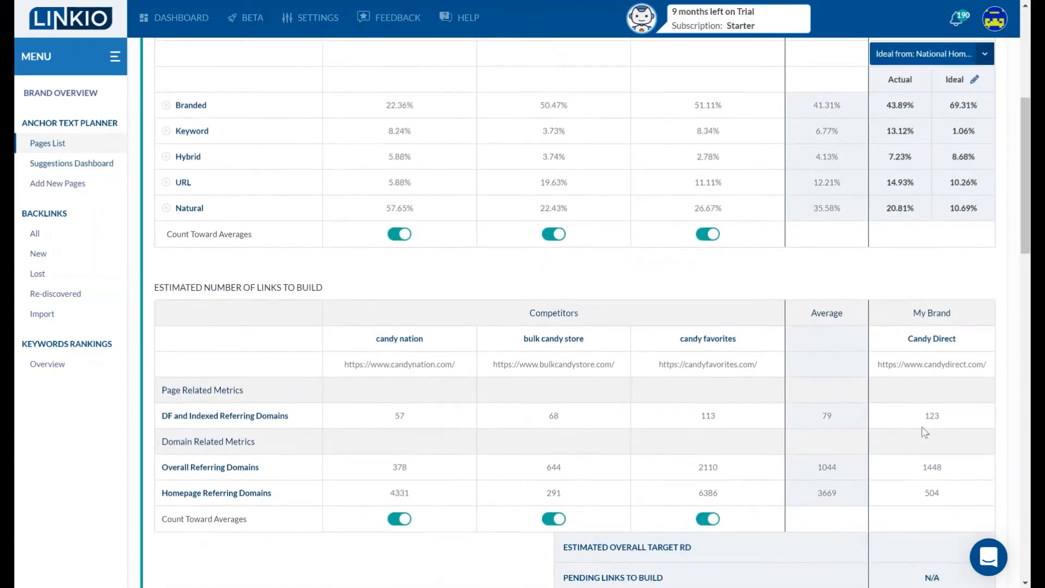
scroll(950, 246, "up", 4)
double_click(894, 217)
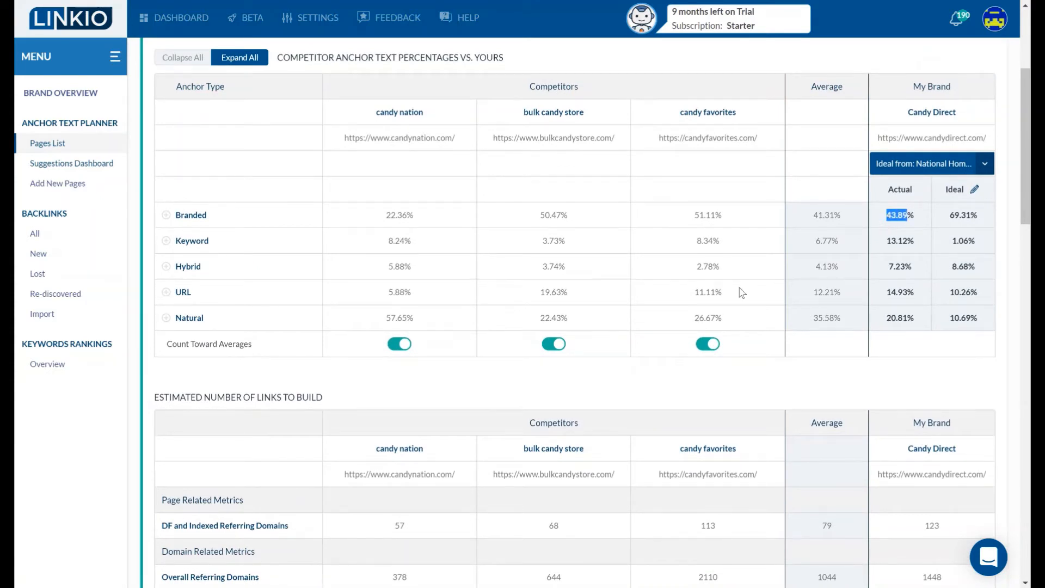
left_click(892, 215)
double_click(893, 240)
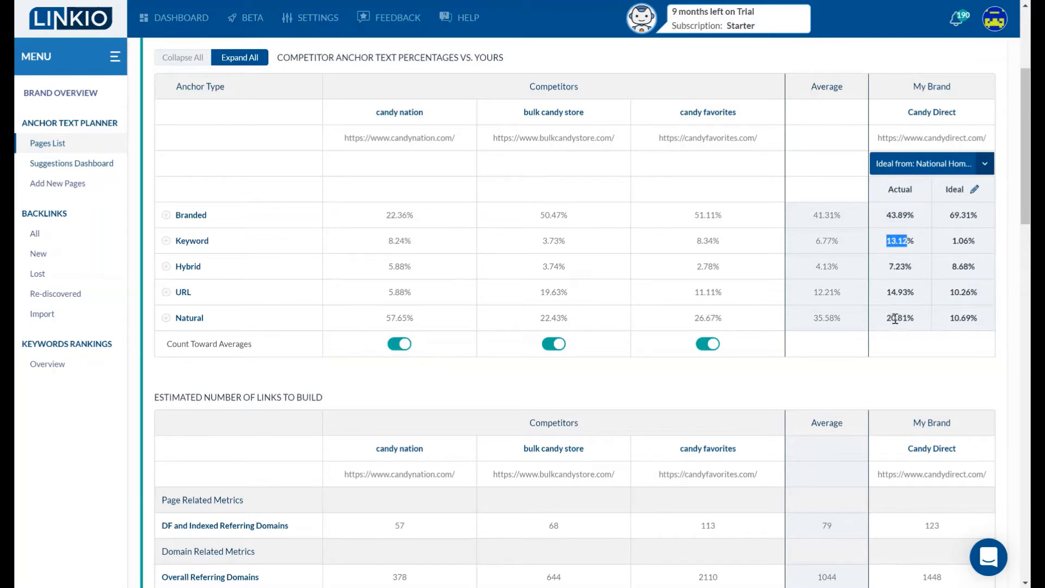
- Check the candydirect.com homepage's anchor text score and compare it with the competitors' anchor text scores
scroll(896, 315, "up", 3)
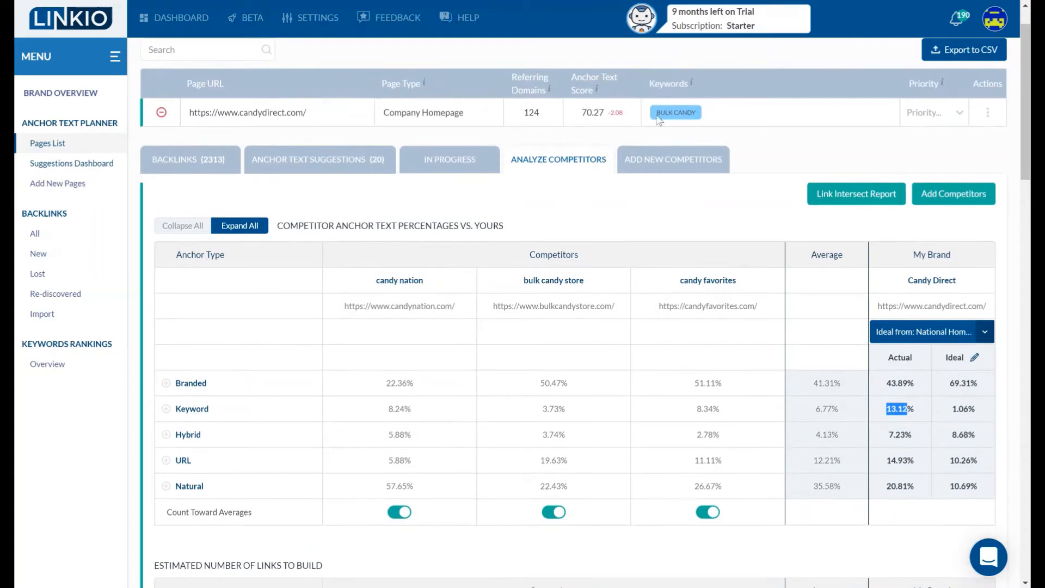
double_click(597, 111)
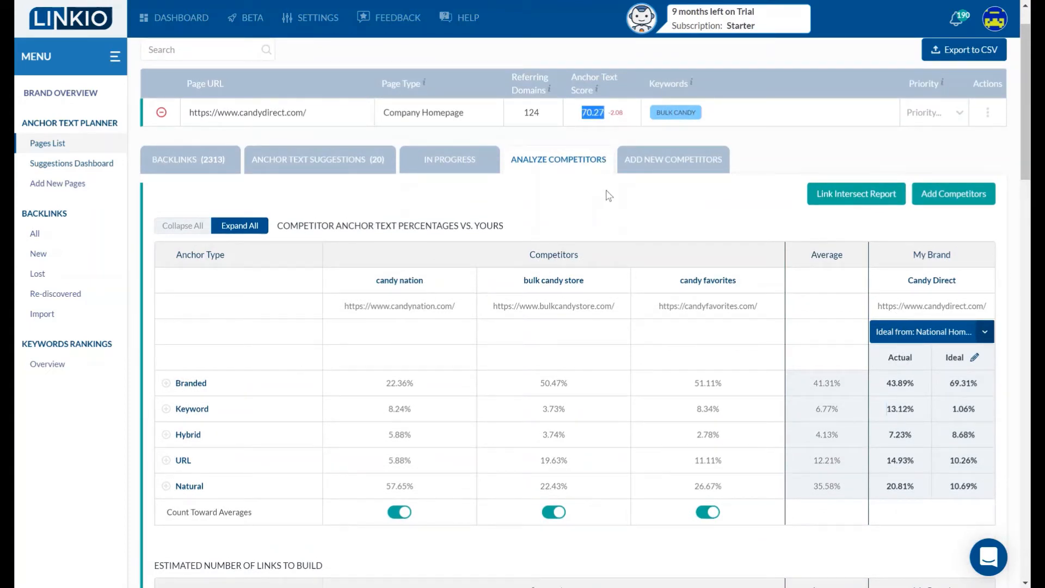
left_click(609, 196)
scroll(608, 196, "down", 1)
scroll(560, 307, "down", 4)
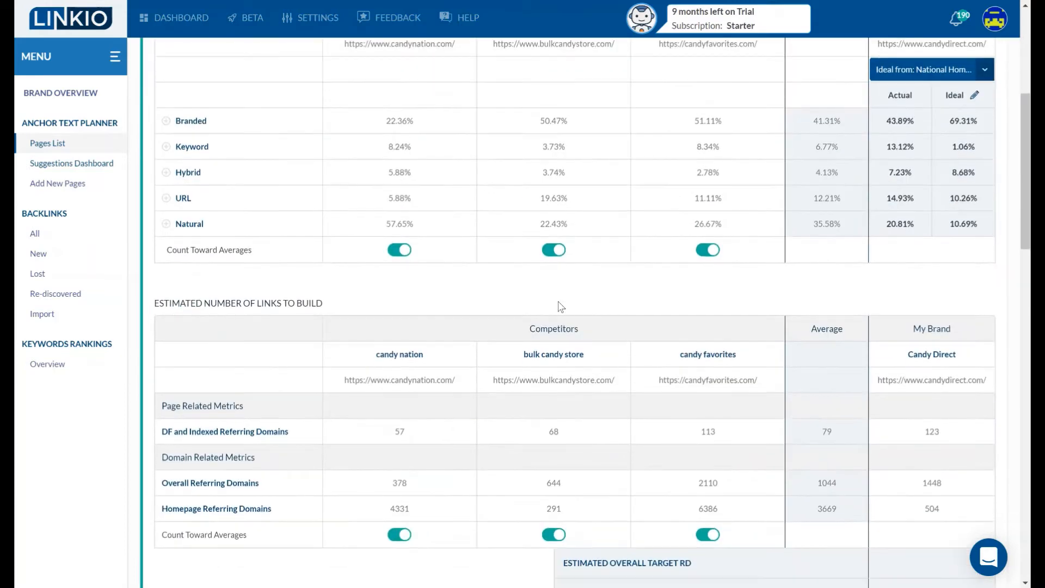
scroll(561, 307, "down", 12)
scroll(559, 302, "down", 4)
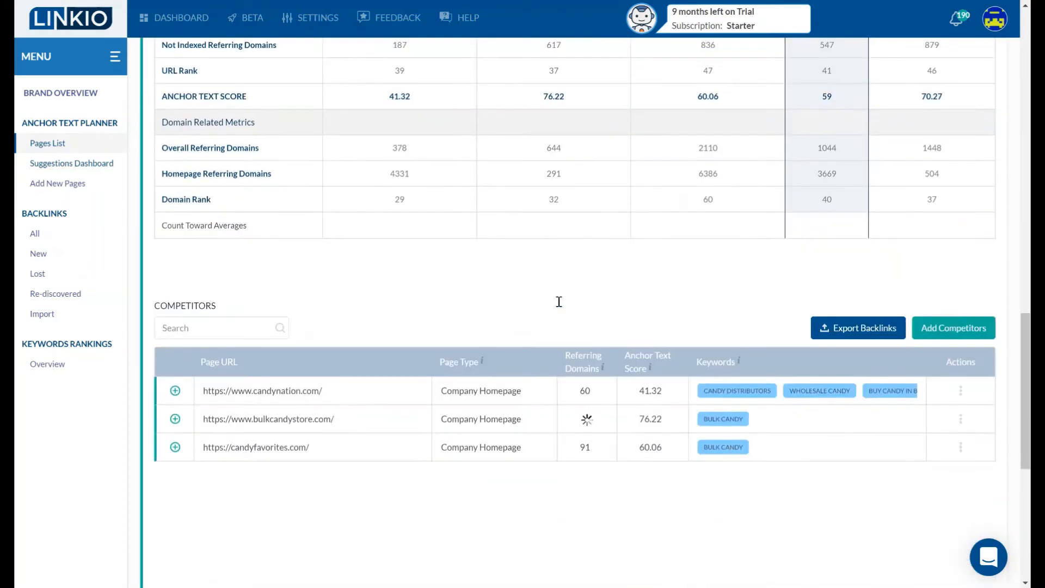
scroll(559, 302, "up", 2)
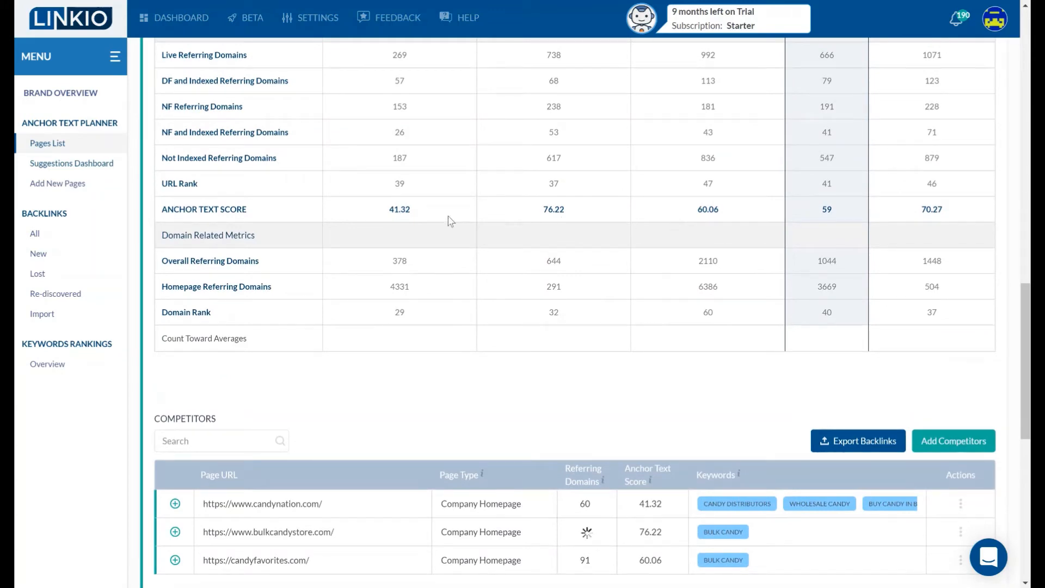
double_click(395, 214)
- Review the sources available for Candy Direct's ideal percentages, including the National Homepage defaults, and inspect the ideal value for each anchor type
scroll(394, 214, "up", 14)
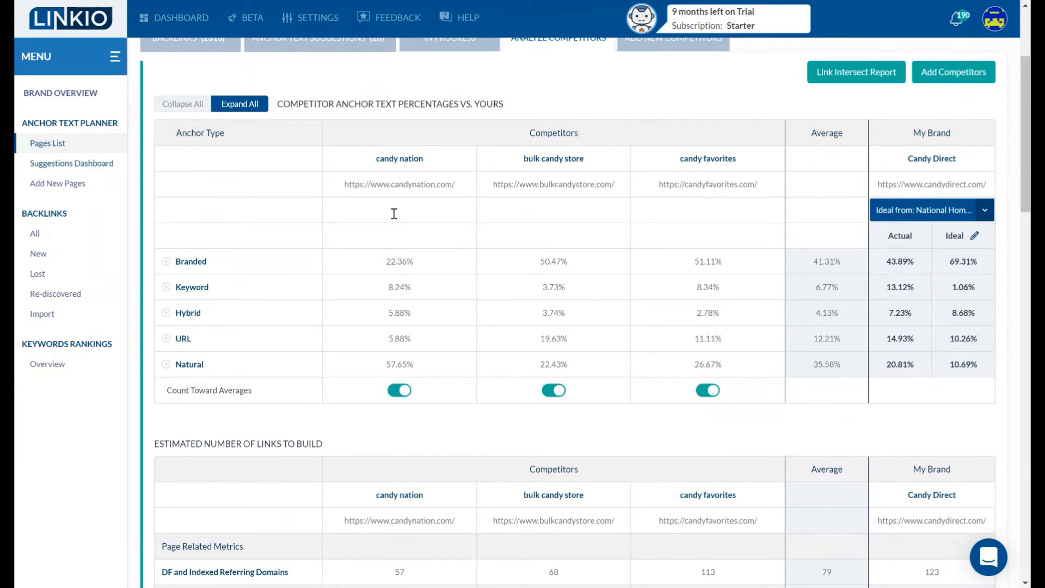
scroll(645, 267, "down", 1)
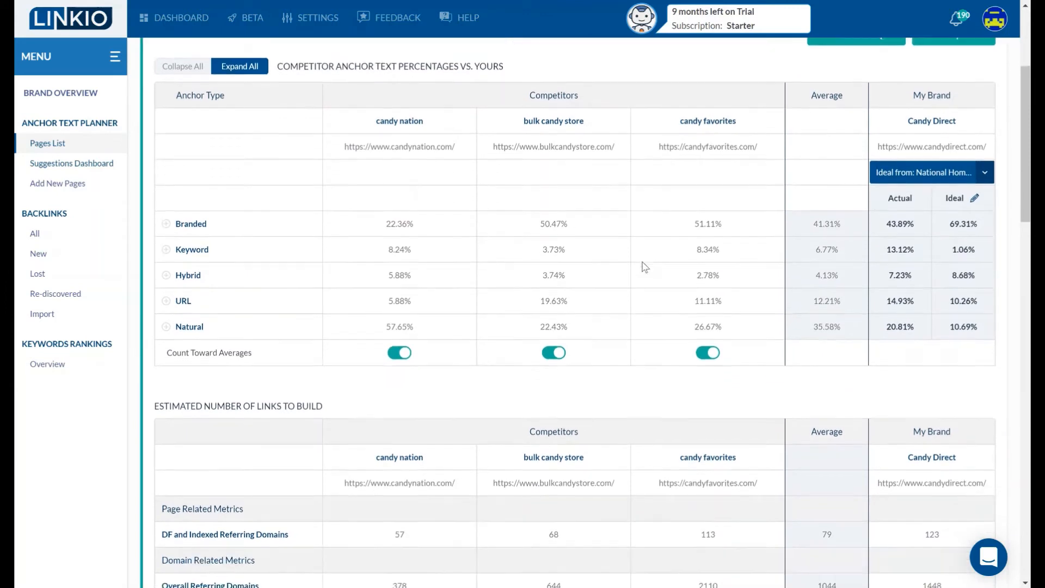
left_click(977, 178)
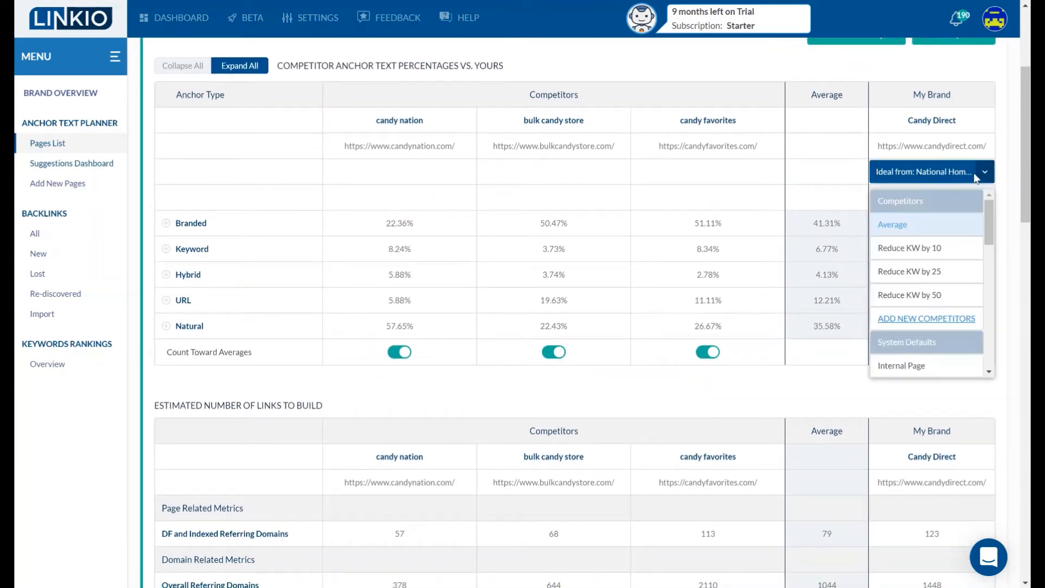
left_click(922, 181)
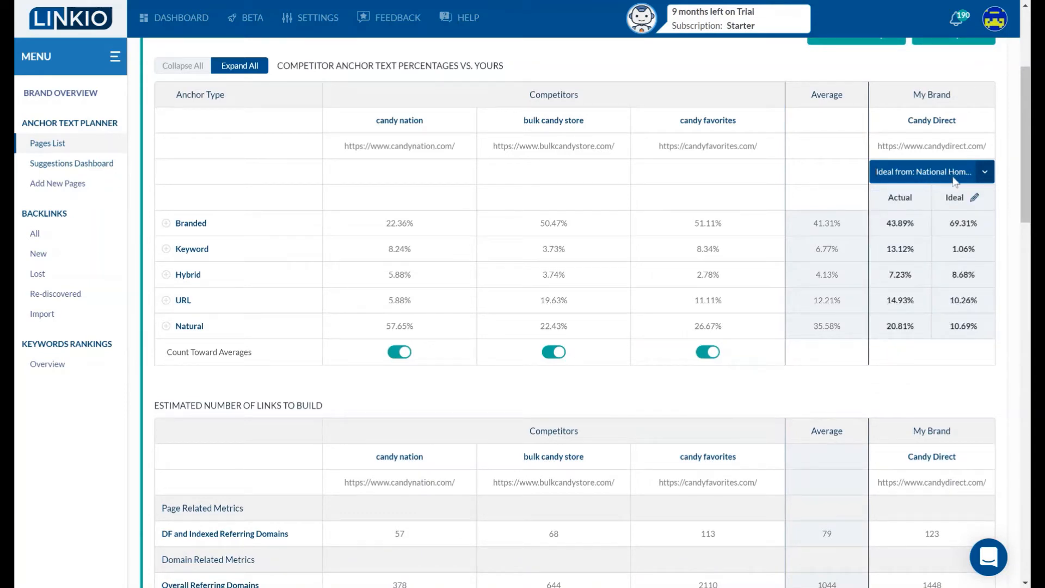
left_click(983, 173)
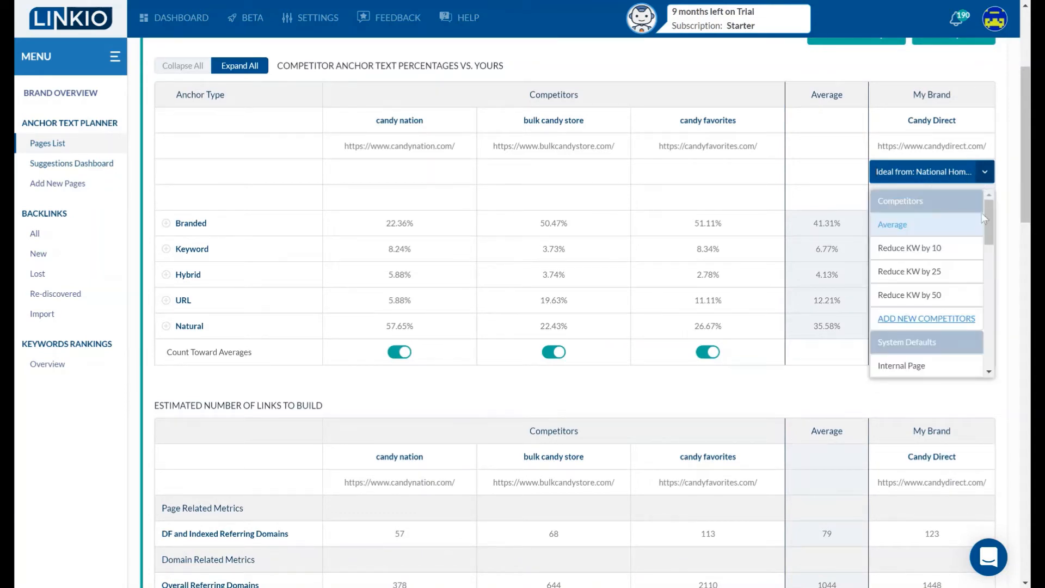
left_click_drag(989, 226, 1003, 329)
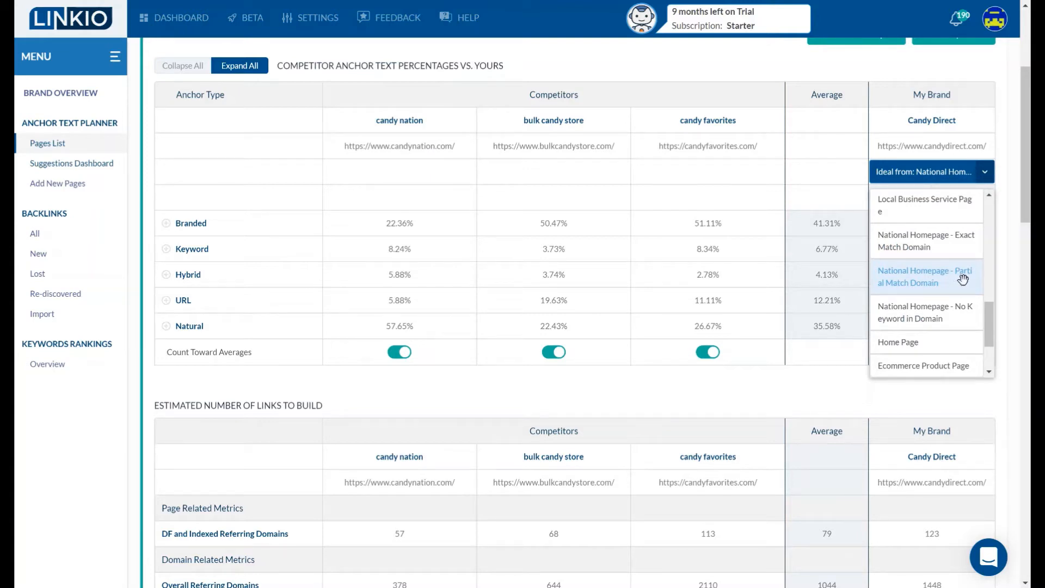
left_click(1005, 278)
left_click_drag(955, 223, 983, 324)
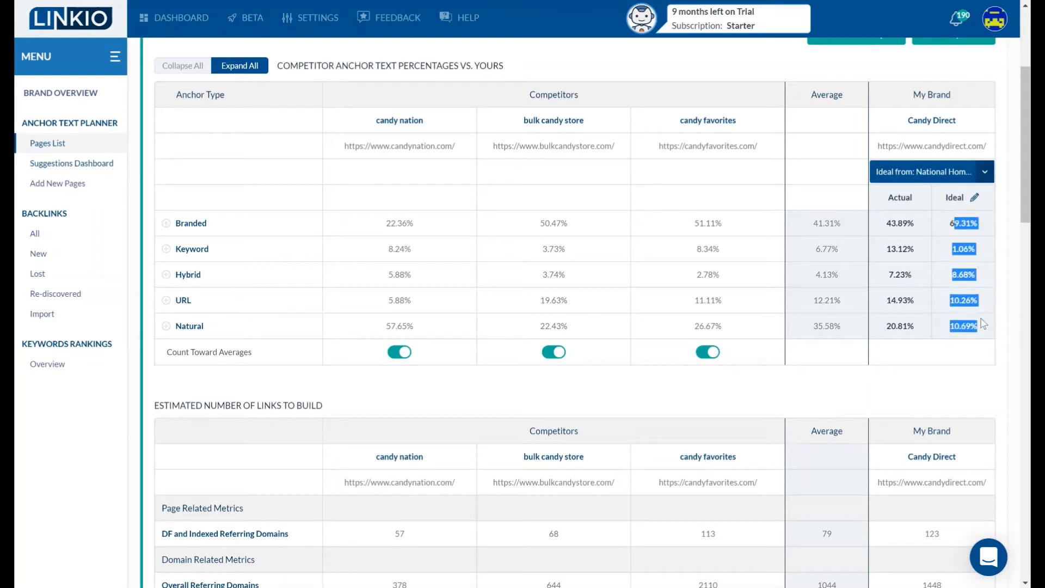
left_click(962, 236)
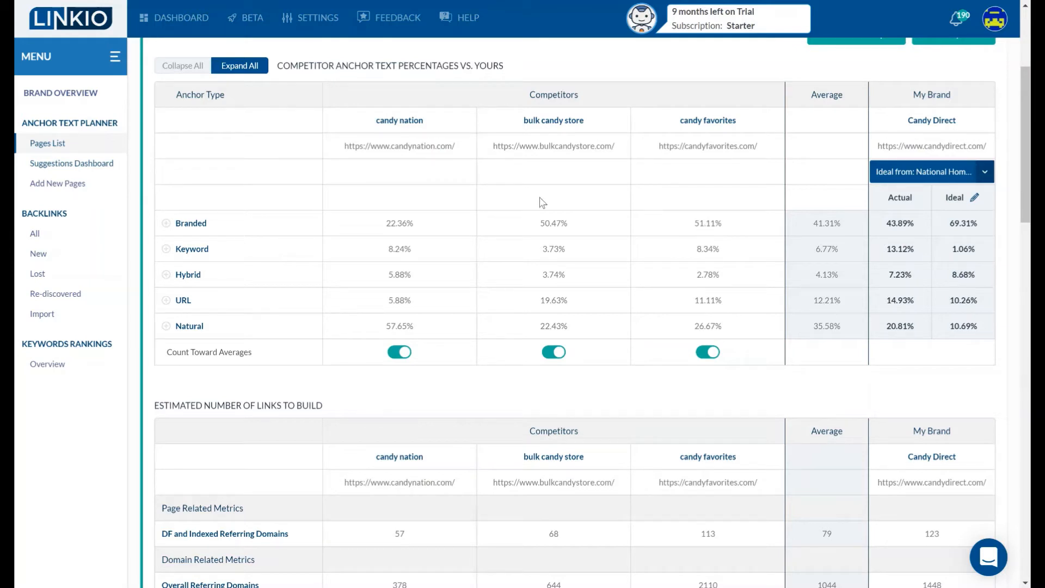
- Compare the Branded anchor text percentages of bulk candy store and candy nation within the competitor breakdown
scroll(545, 229, "down", 1)
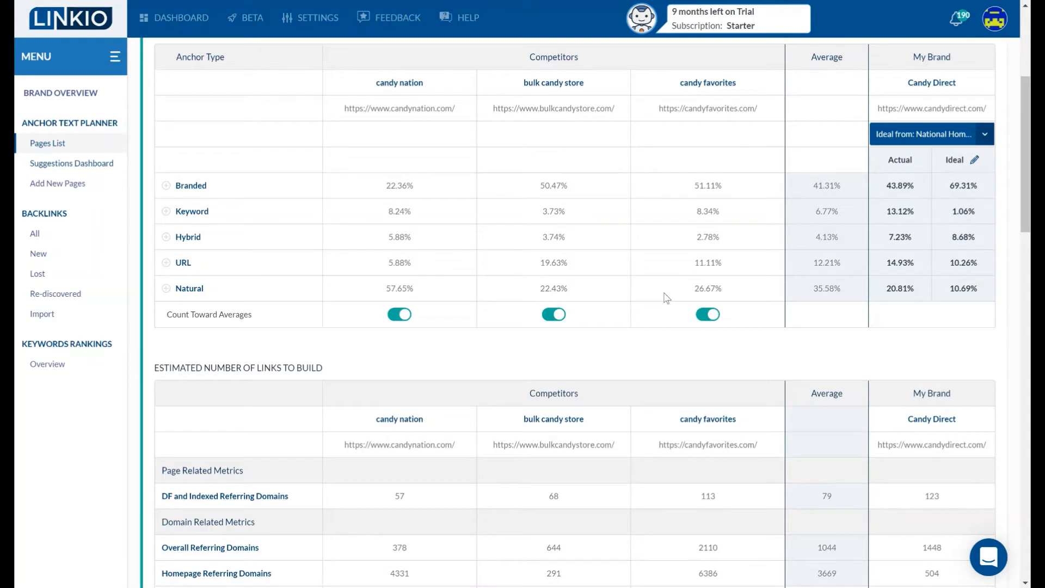
scroll(667, 298, "down", 1)
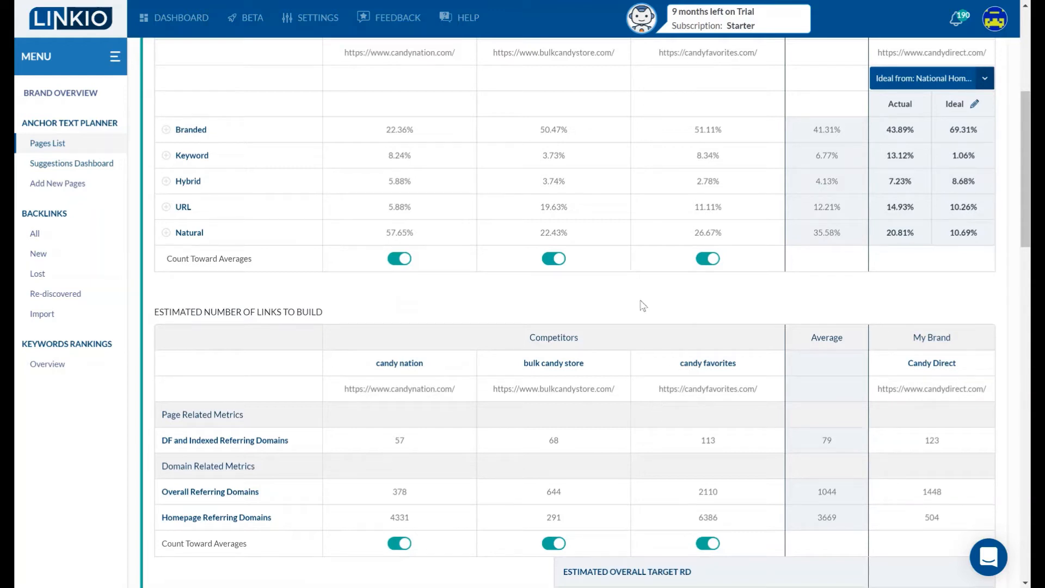
double_click(539, 134)
double_click(394, 131)
left_click(420, 137)
scroll(419, 137, "up", 1)
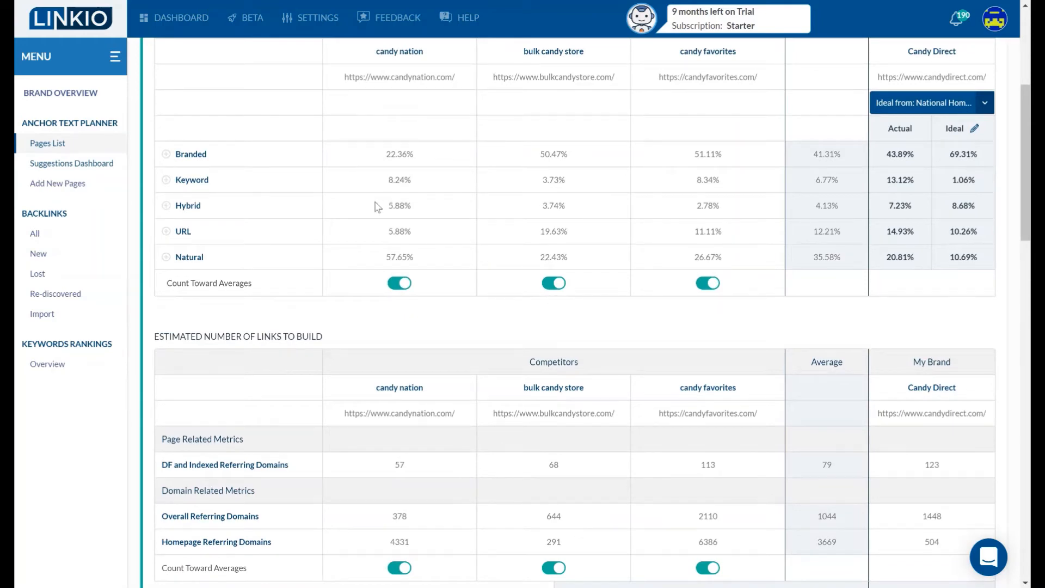
scroll(378, 207, "down", 2)
scroll(379, 207, "up", 1)
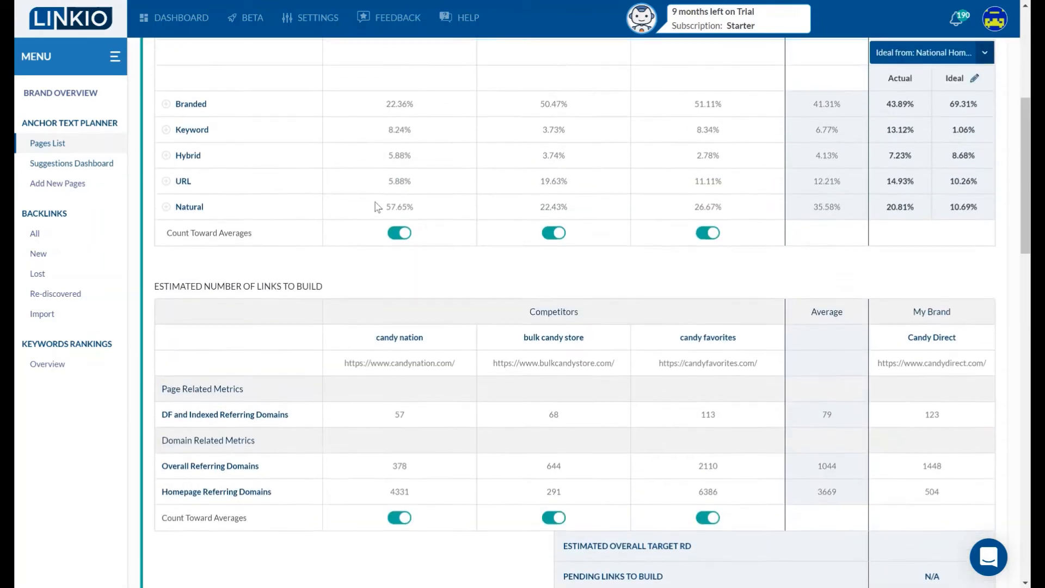
scroll(387, 135, "up", 1)
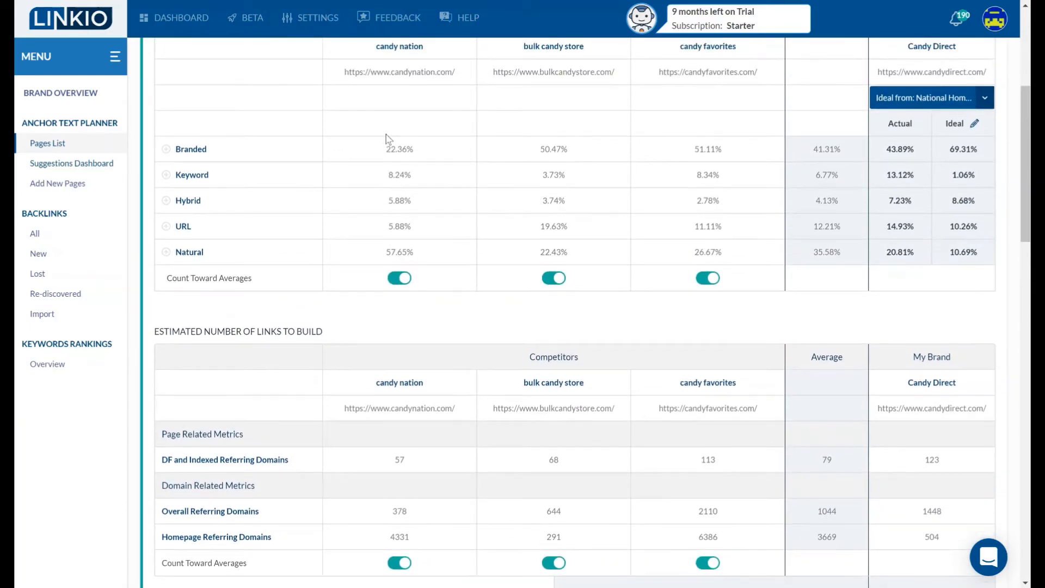
- Open candynation.com's backlinks from the competitors list and limit them to one link per domain
scroll(386, 273, "down", 10)
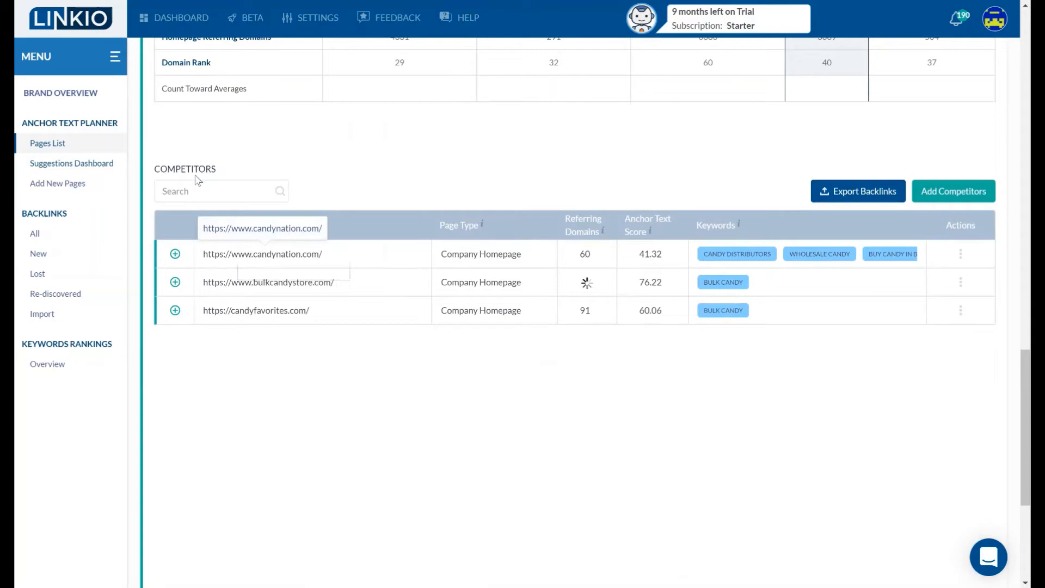
left_click(175, 254)
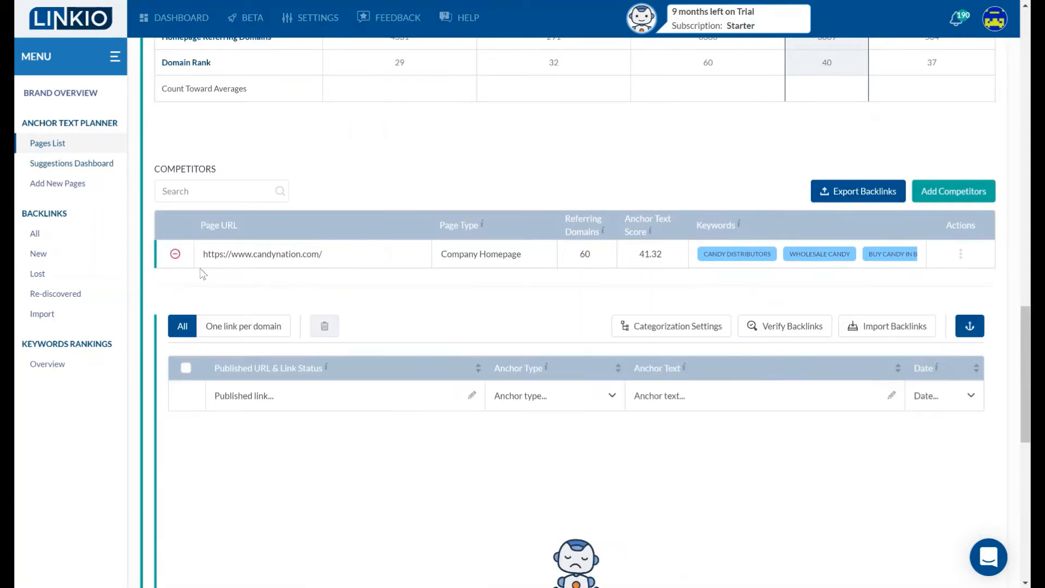
left_click(239, 326)
scroll(655, 285, "down", 3)
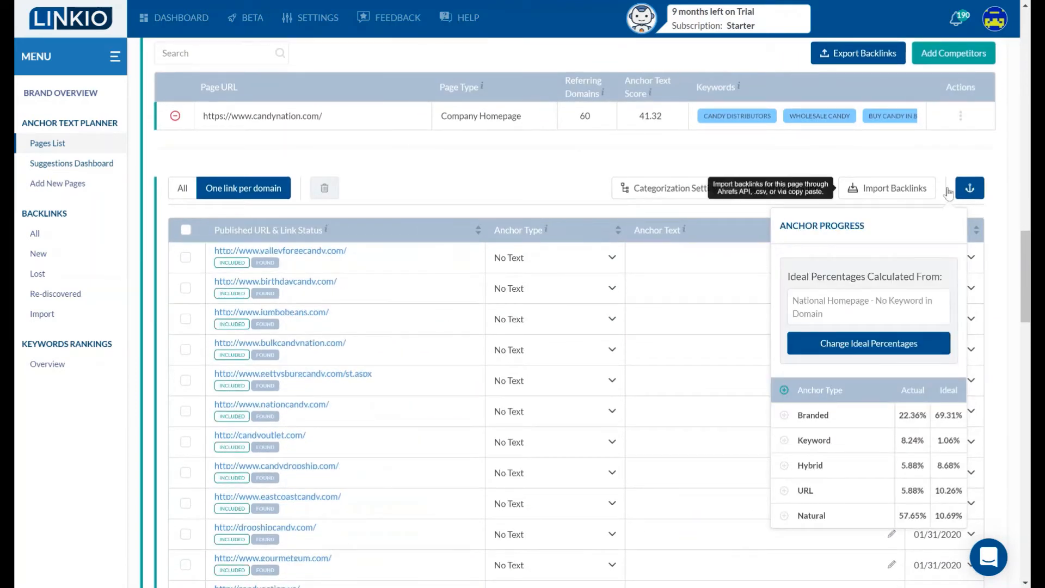
left_click(970, 188)
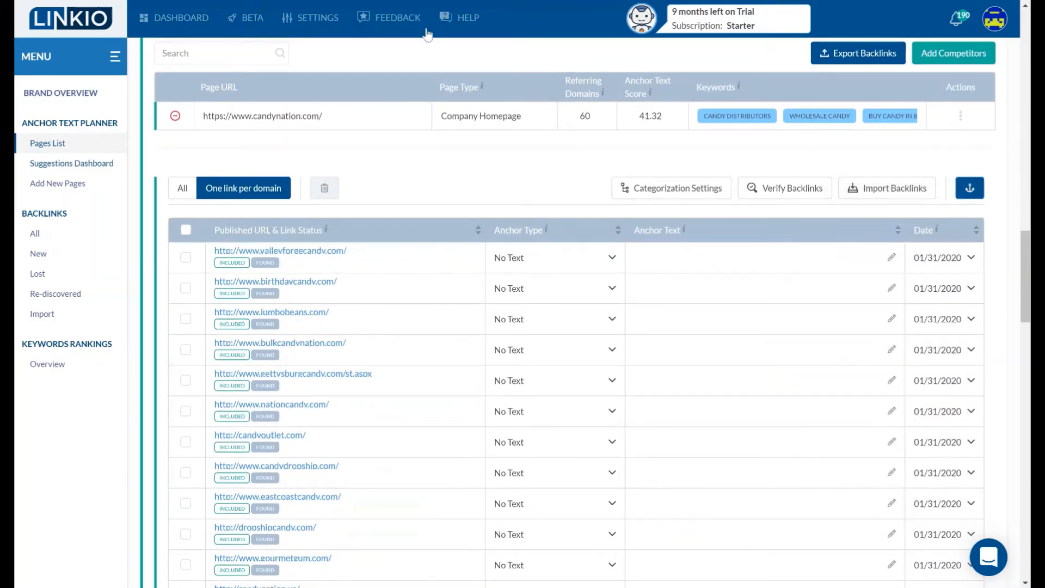
- Examine the anchor types, anchor texts and link statuses of candynation.com's backlinks on the first results page
scroll(411, 49, "down", 8)
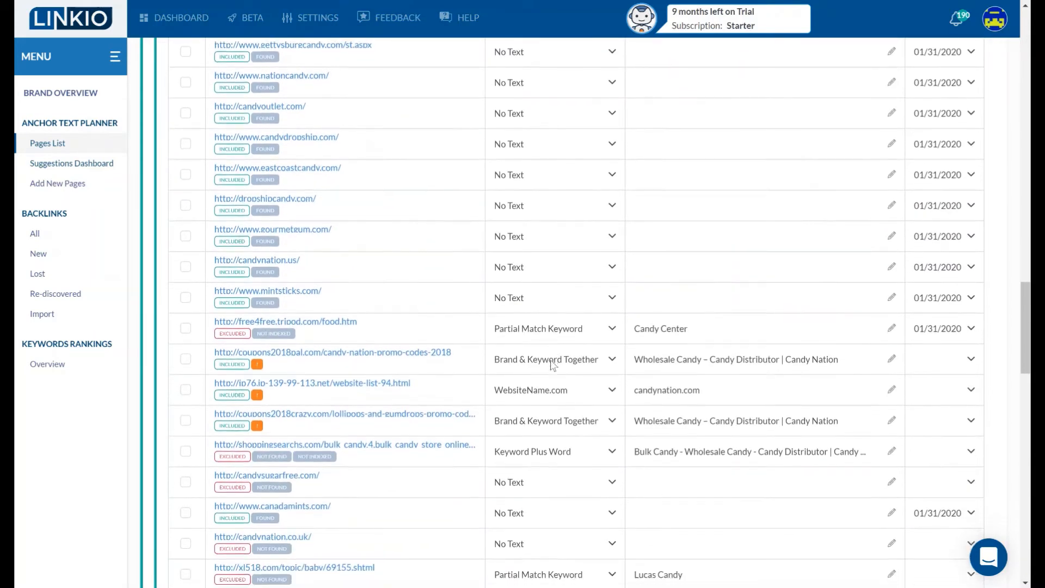
scroll(552, 365, "down", 1)
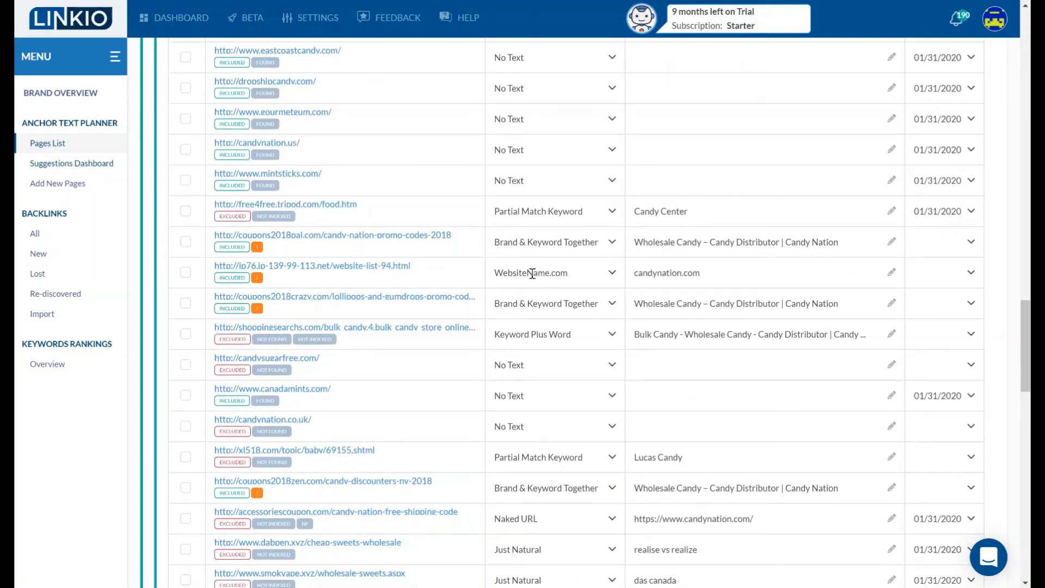
scroll(645, 333, "down", 2)
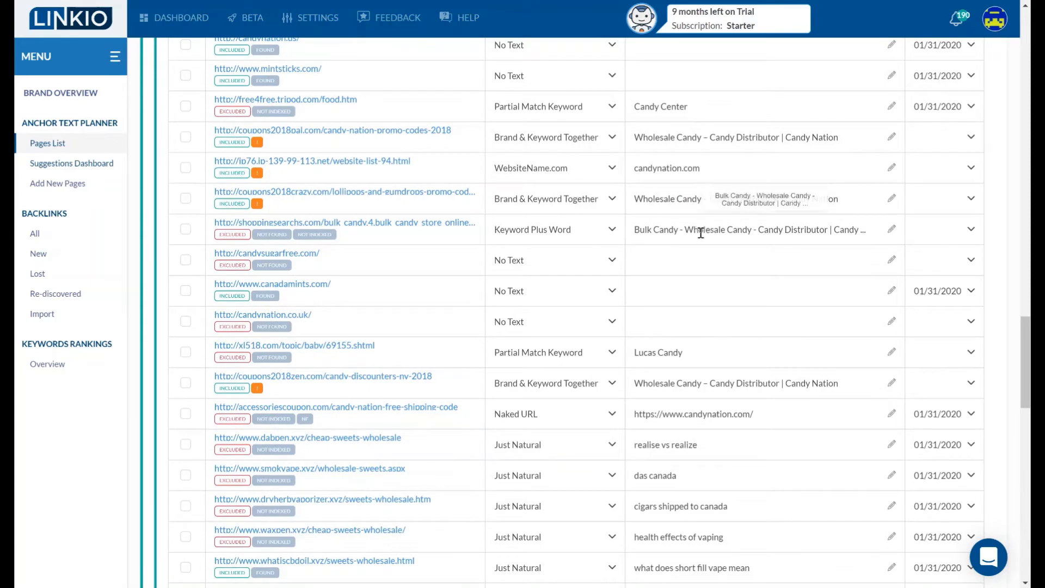
scroll(697, 232, "down", 2)
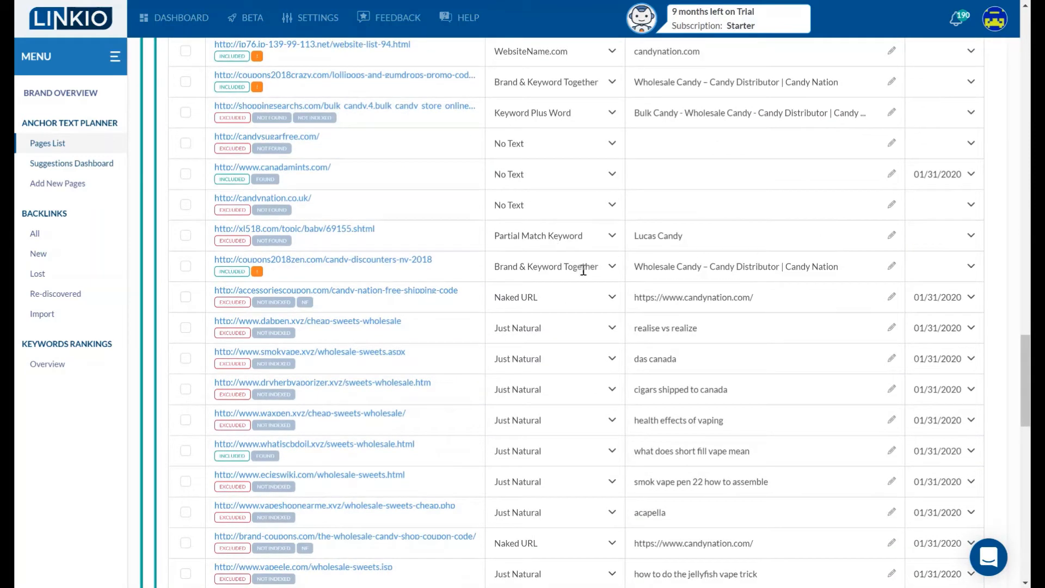
scroll(614, 388, "down", 2)
scroll(614, 388, "down", 4)
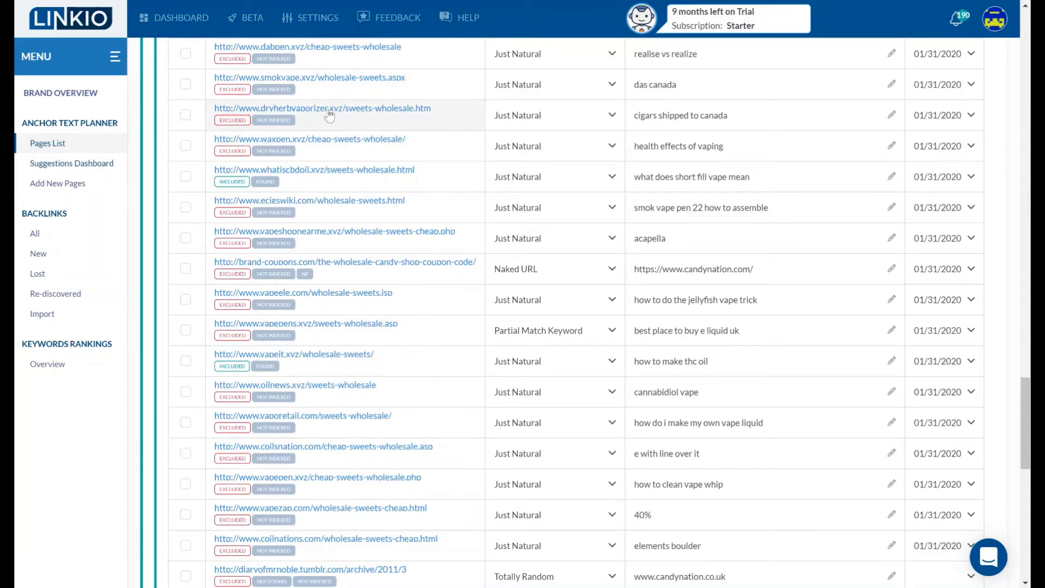
scroll(570, 187, "down", 3)
scroll(570, 187, "down", 5)
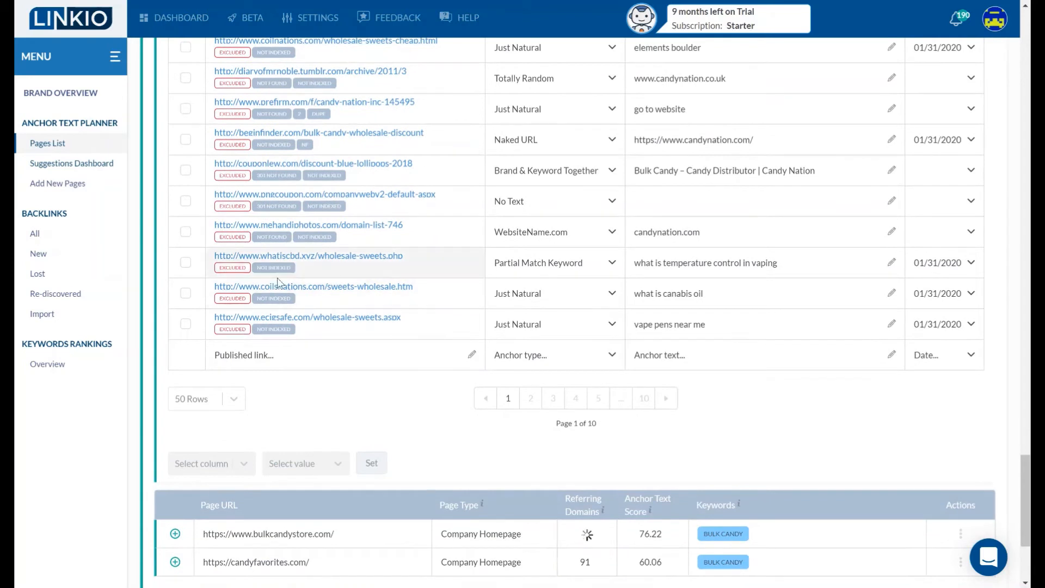
- Go to page 4 of candynation.com's backlinks and review the anchor texts and inclusion statuses there
left_click(578, 403)
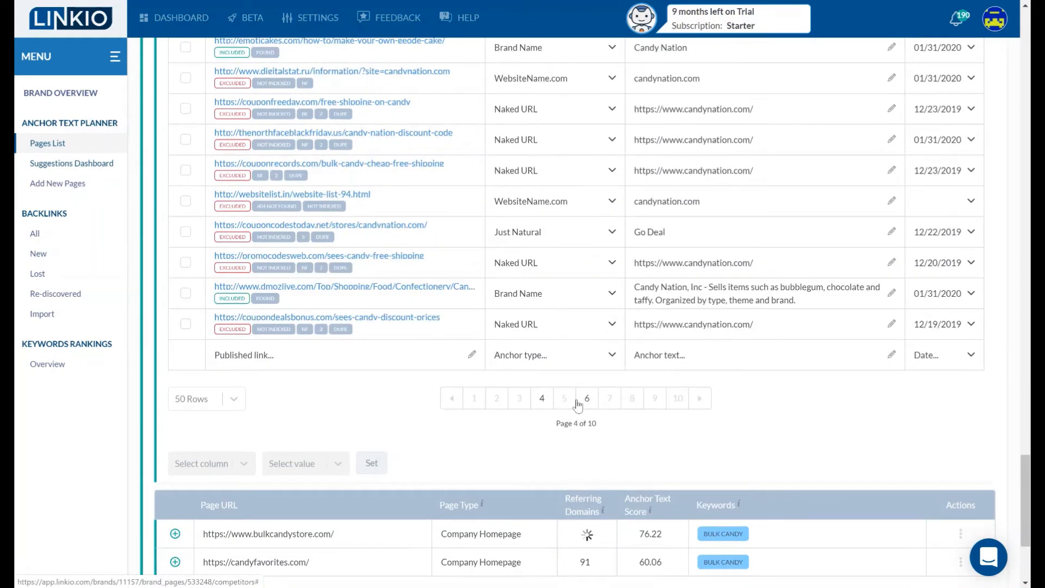
scroll(578, 405, "up", 3)
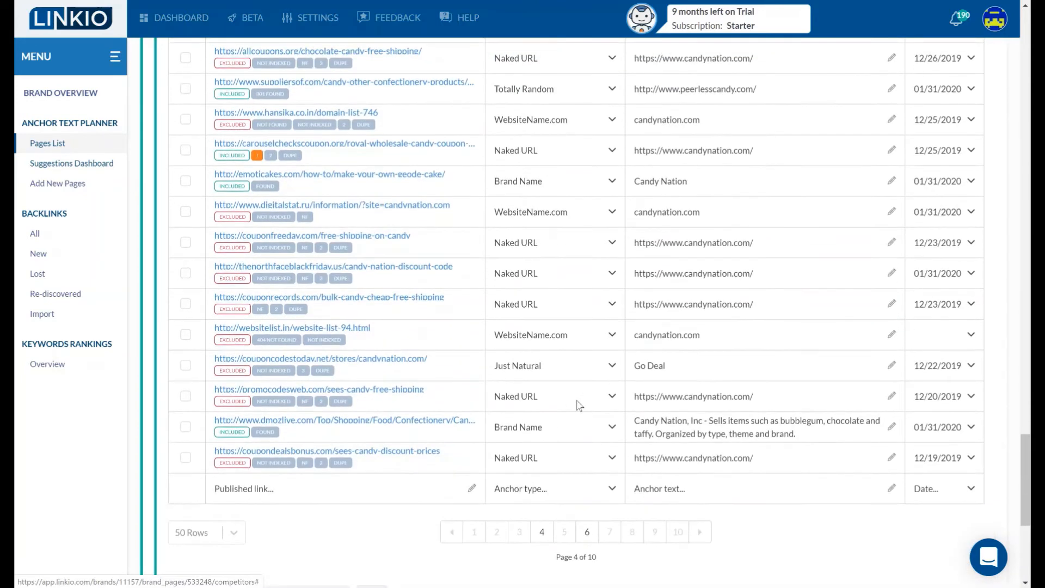
scroll(580, 406, "up", 2)
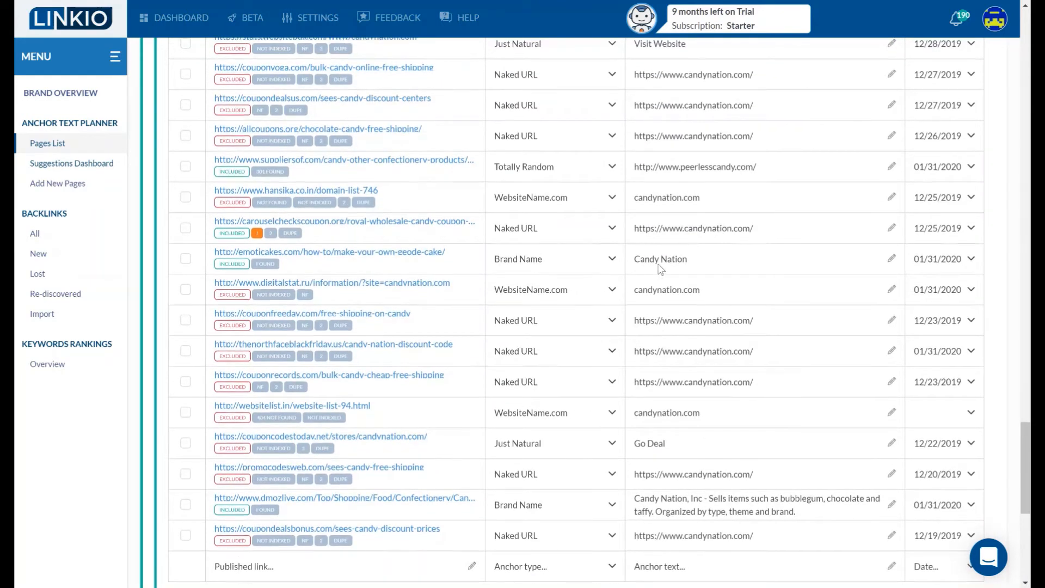
scroll(660, 269, "up", 2)
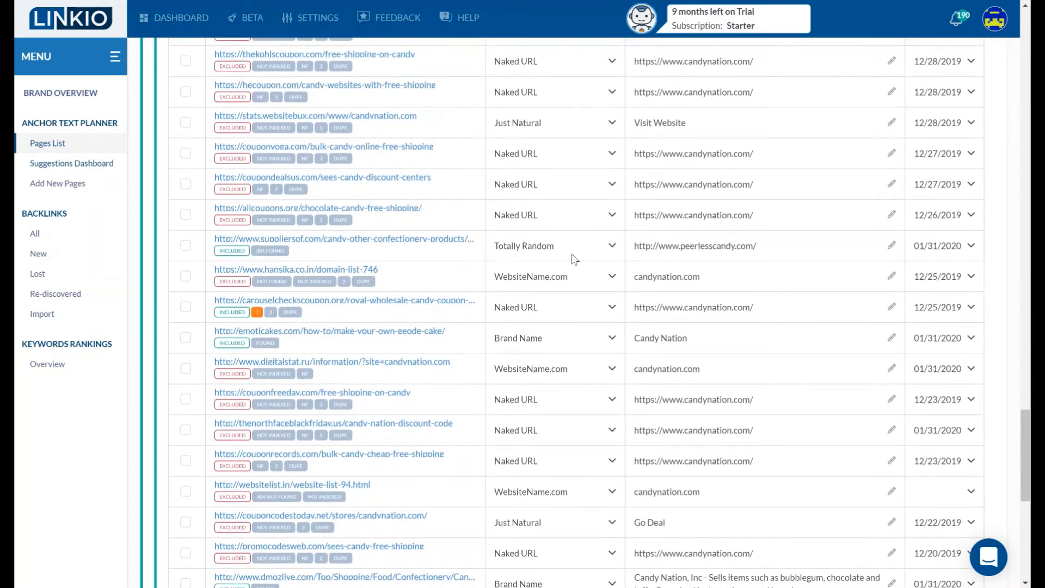
double_click(675, 252)
triple_click(675, 252)
key("ctrl+c")
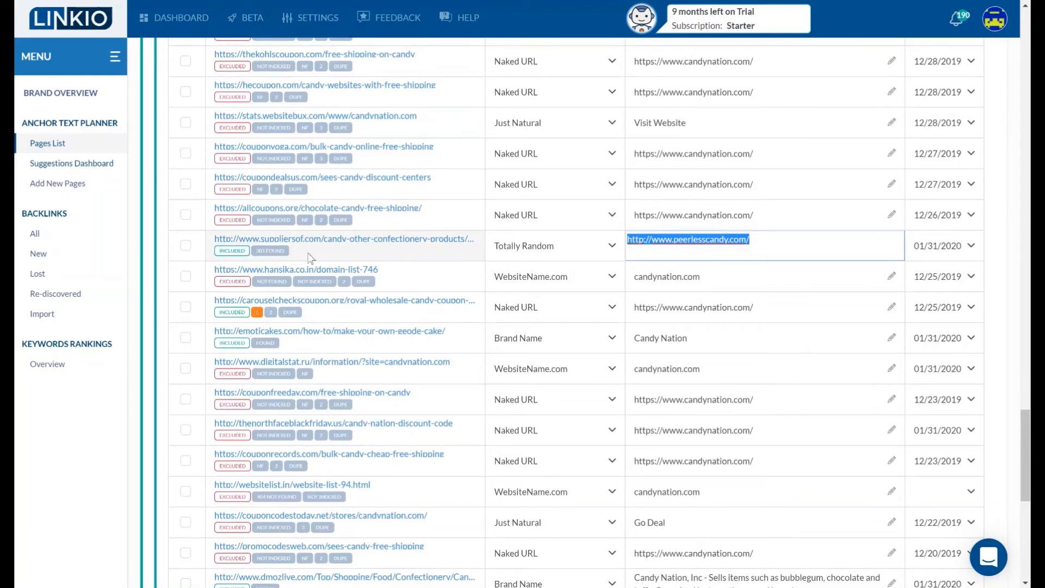
scroll(500, 272, "up", 2)
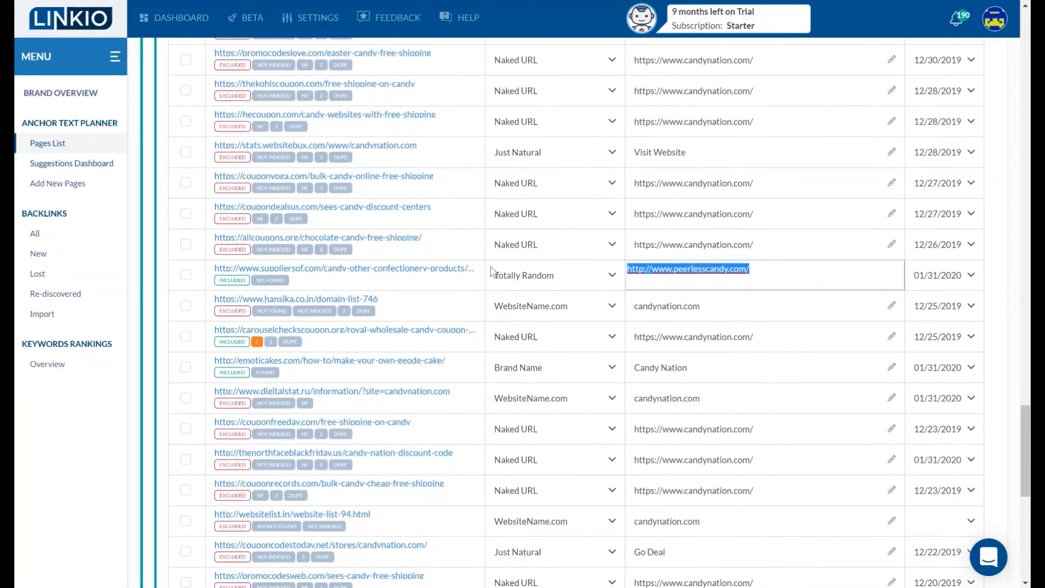
scroll(648, 278, "up", 9)
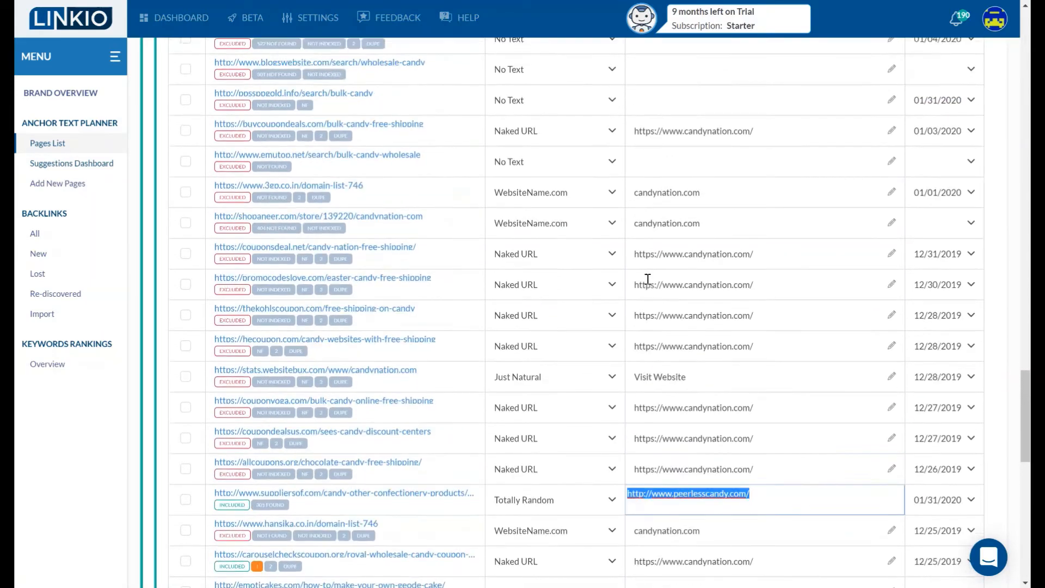
scroll(648, 284, "up", 12)
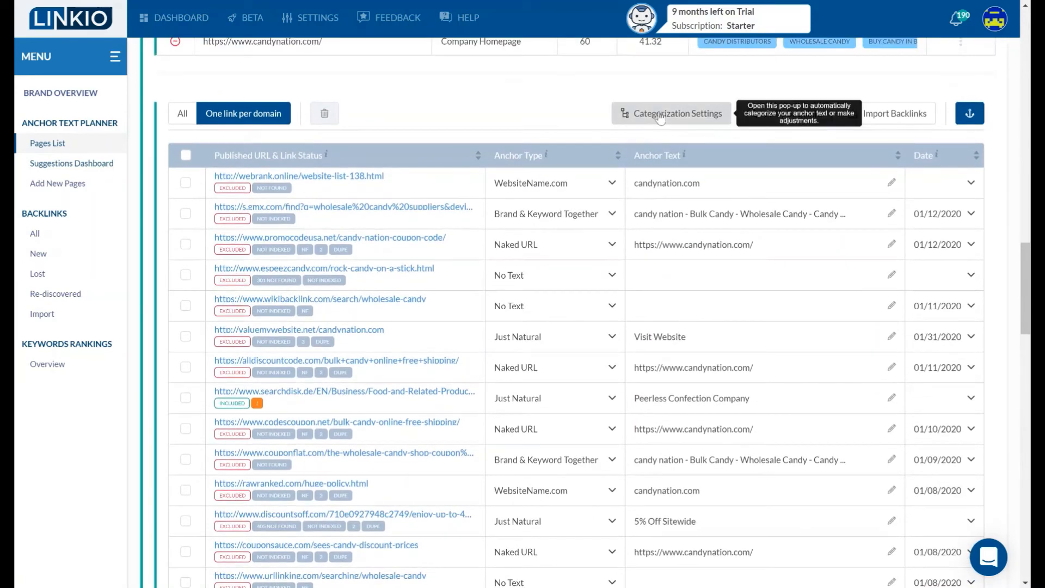
left_click(661, 116)
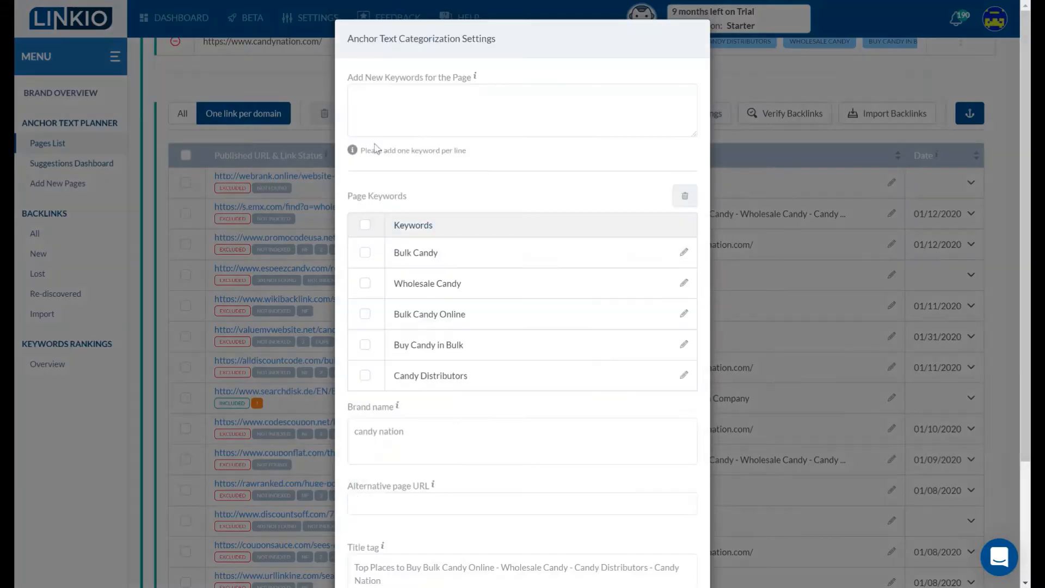
left_click(397, 499)
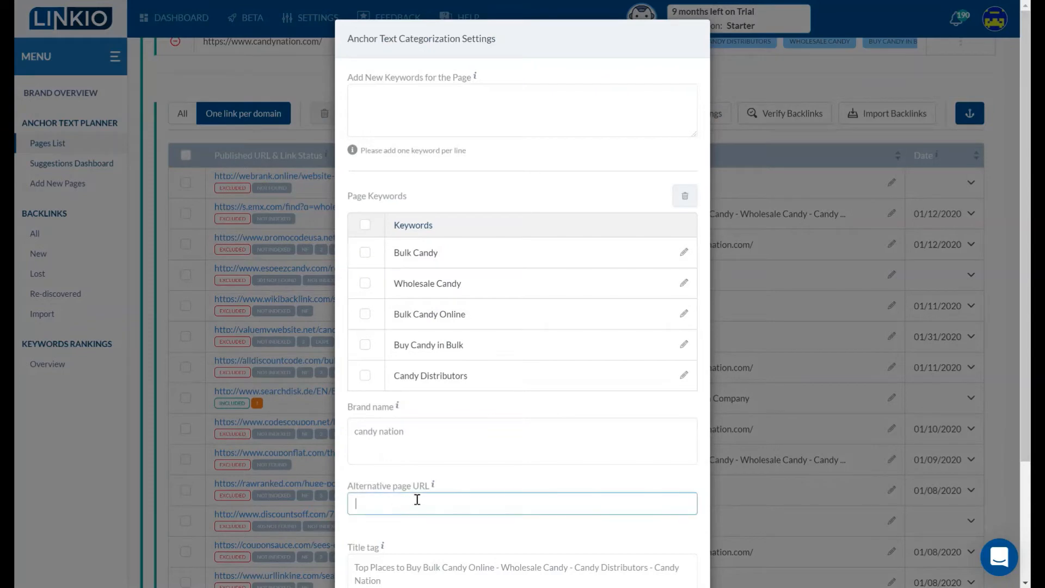
key("ctrl+v")
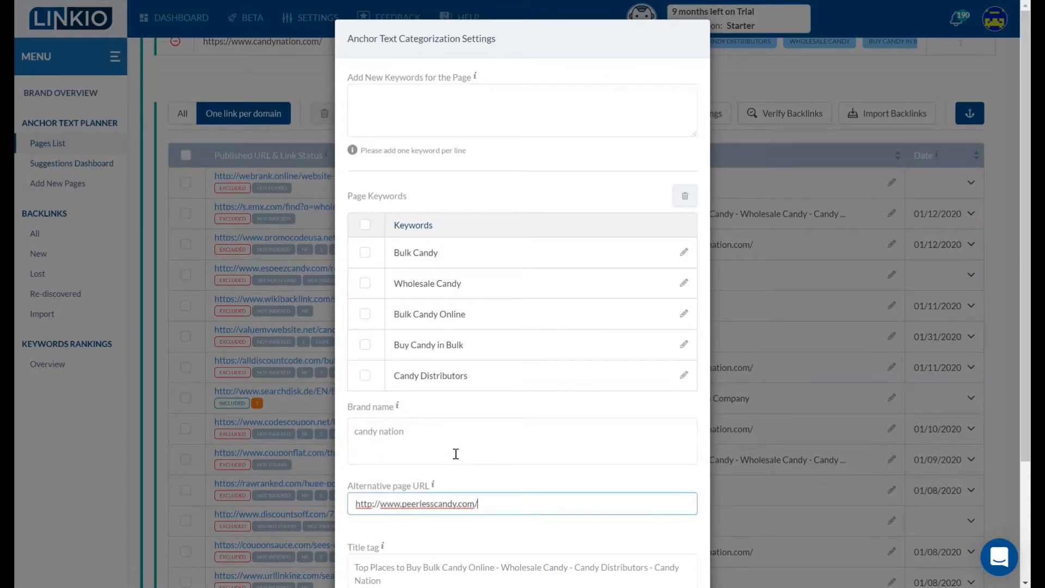
scroll(456, 453, "down", 3)
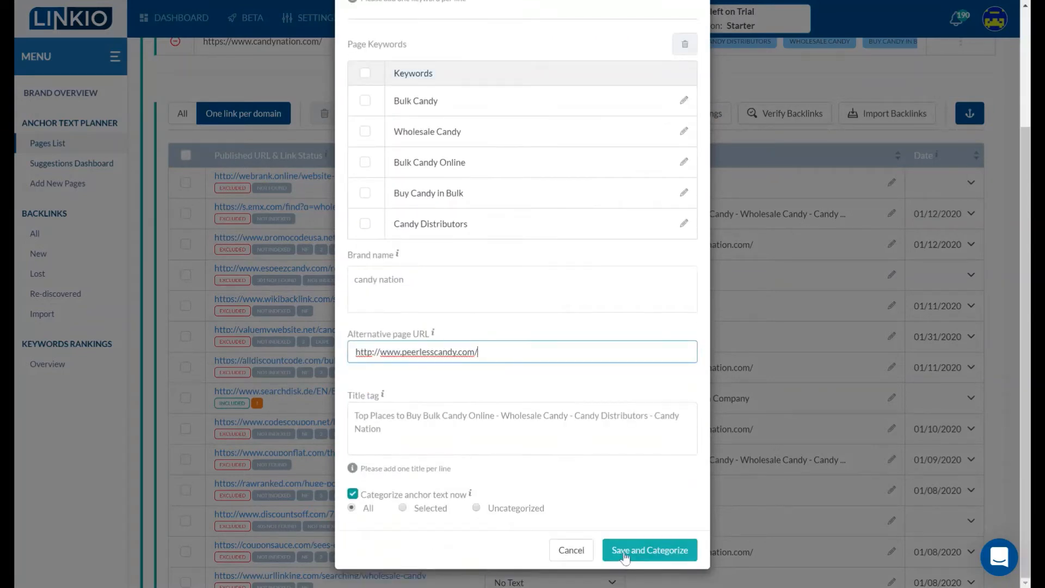
left_click(625, 554)
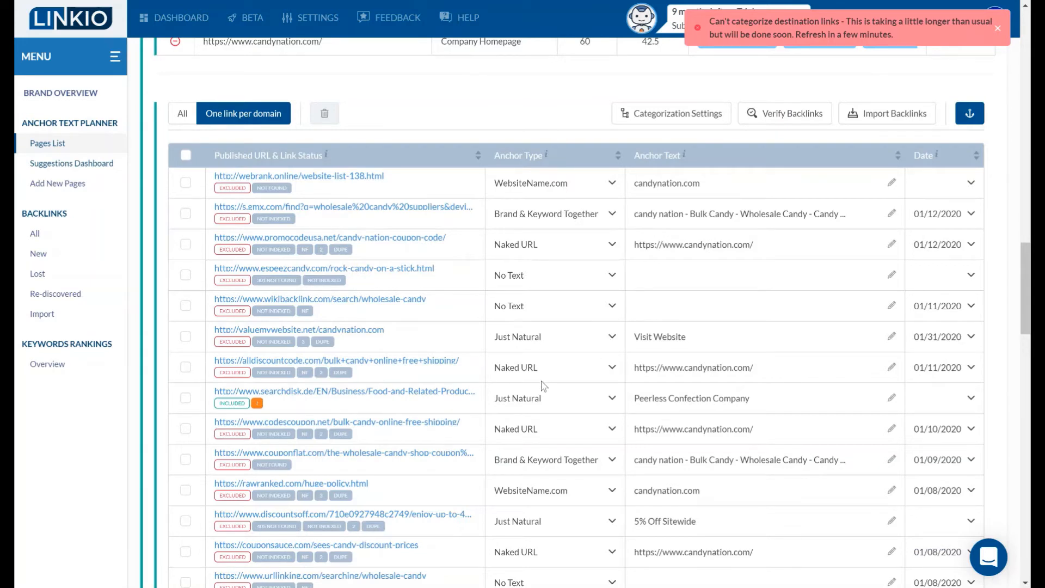
- Copy the anchor text Peerless Confection Company from the searchdisk.de backlink, leaving the entry unchanged
double_click(656, 401)
key("ctrl+a")
key("ctrl+c")
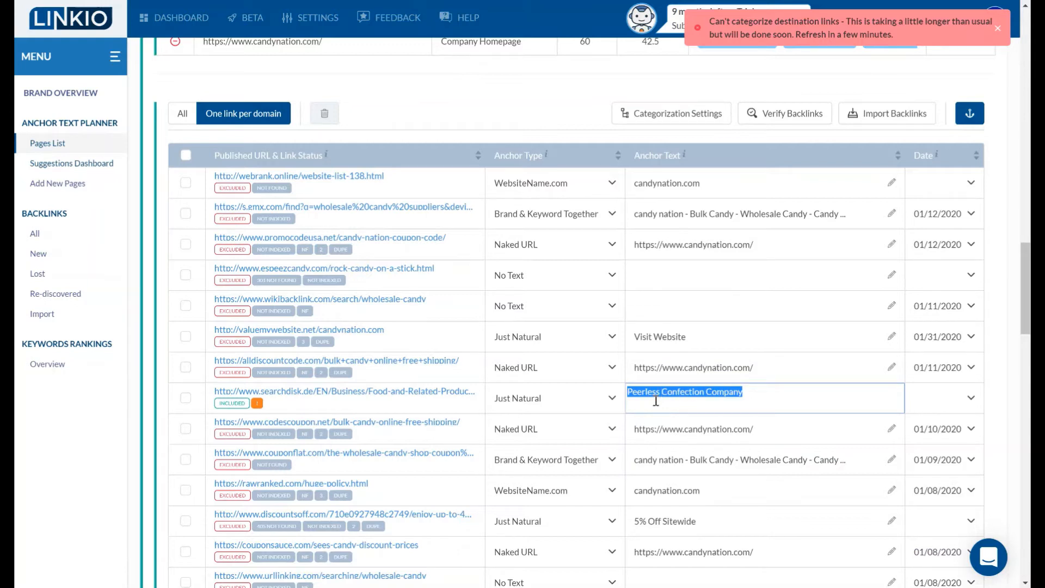
left_click(509, 85)
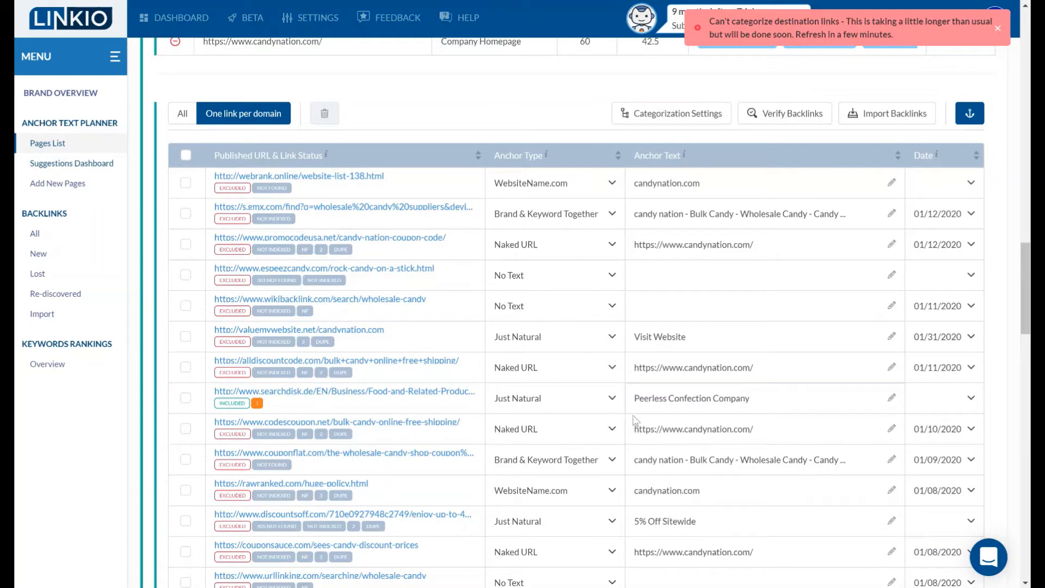
- Add Peerless Confection Company, Peerless and candynation as brand names for candynation.com, then save and recategorize all anchor texts
left_click(654, 114)
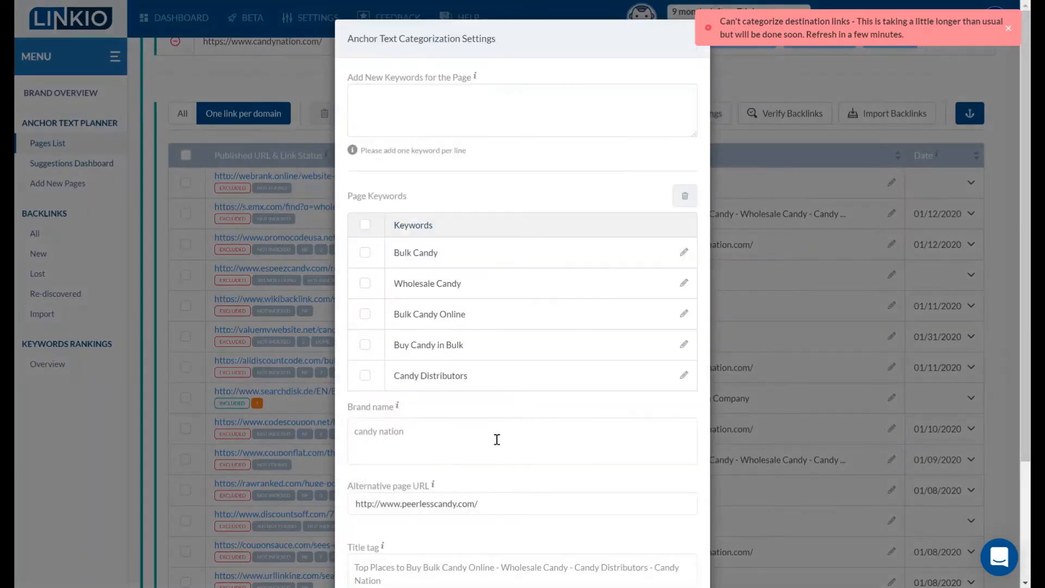
left_click(467, 442)
key("ctrl+v")
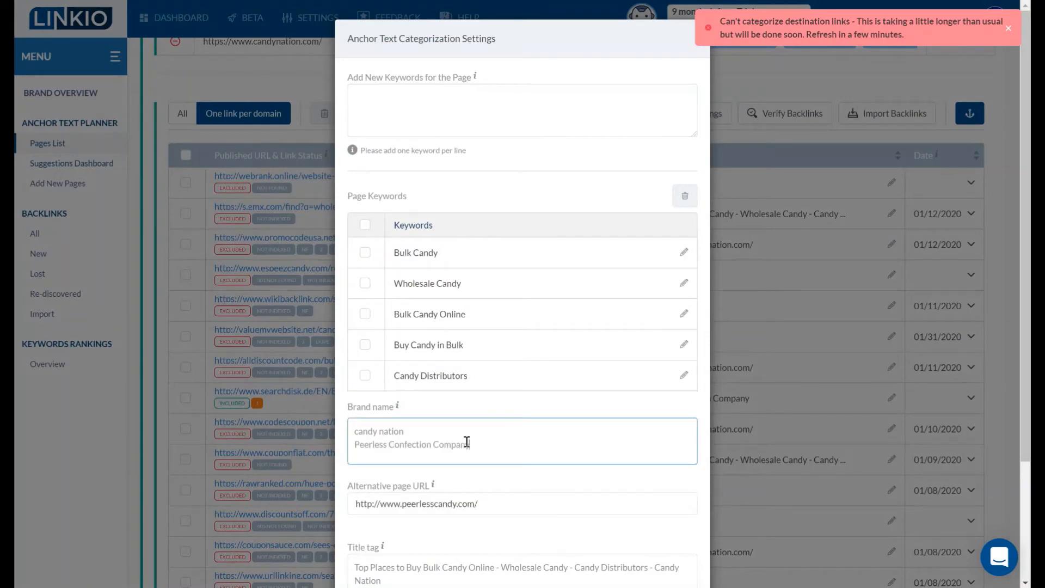
key("Return")
type("Peerless")
key("Return")
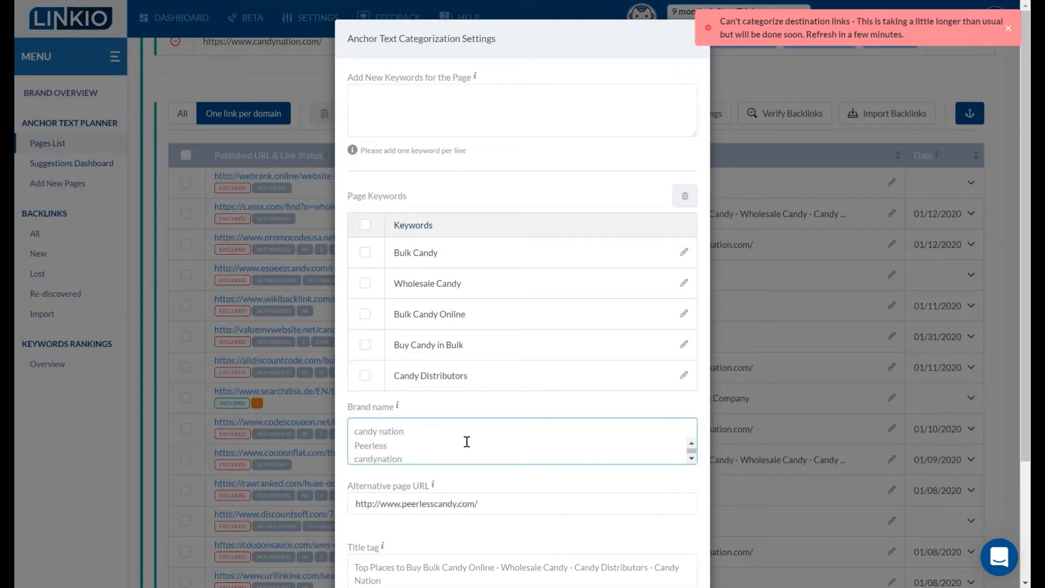
scroll(453, 449, "down", 1)
scroll(455, 454, "down", 3)
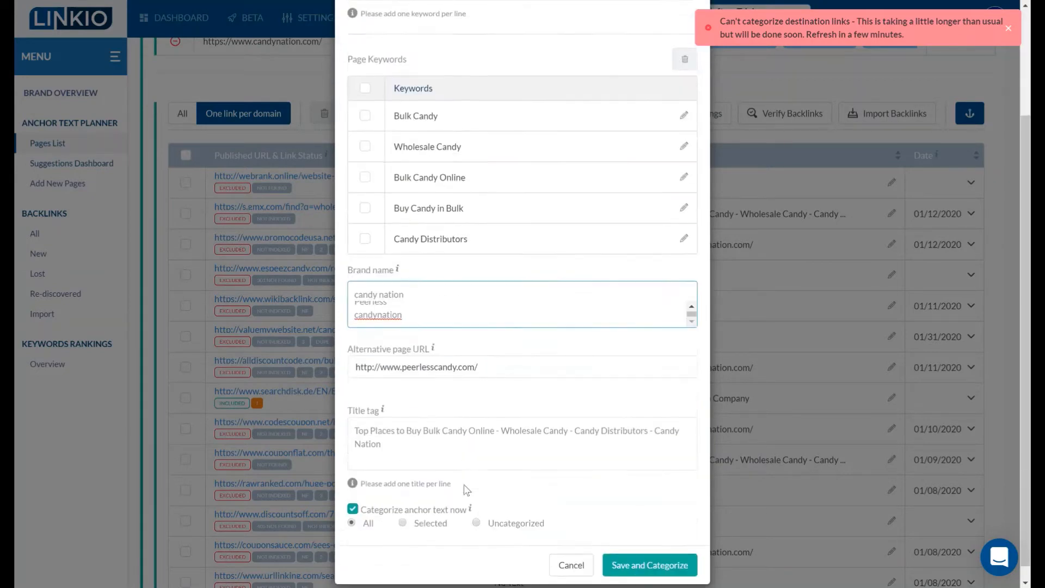
left_click(641, 550)
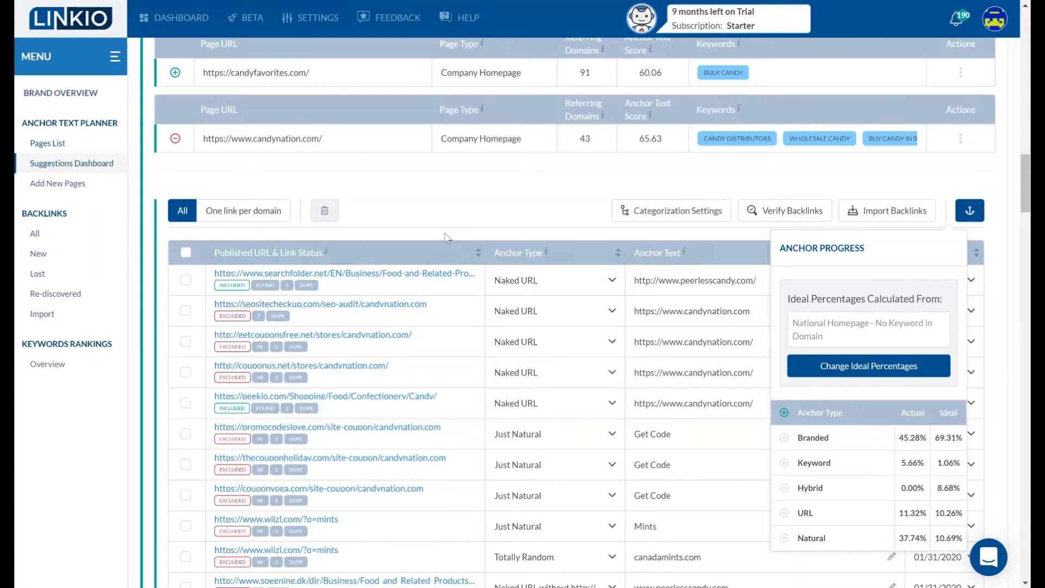
- Compare Candy Direct's anchor text percentages and DF and Indexed Referring Domains with those of its three competitors
scroll(444, 238, "up", 1)
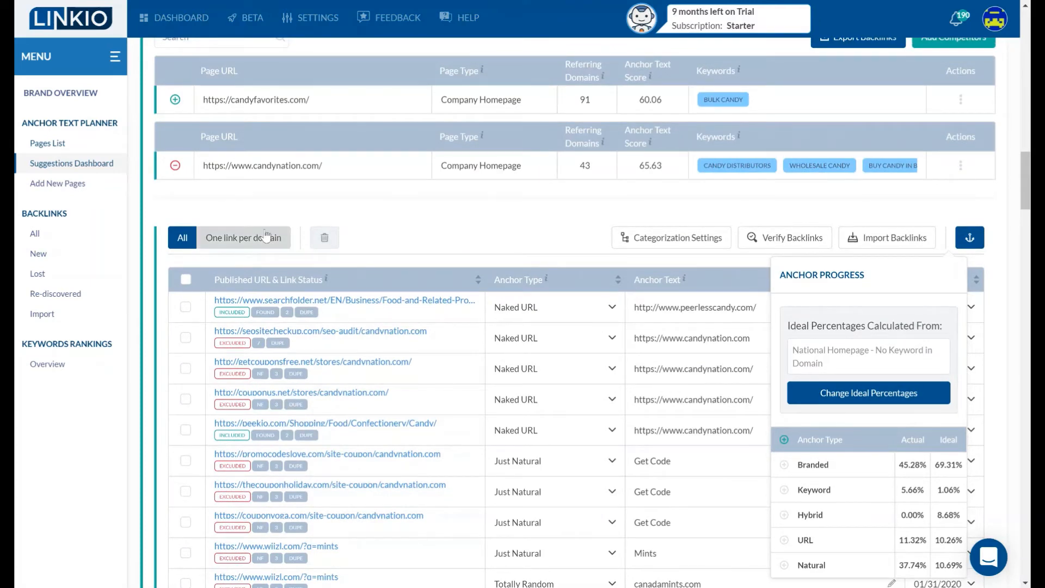
scroll(266, 235, "up", 15)
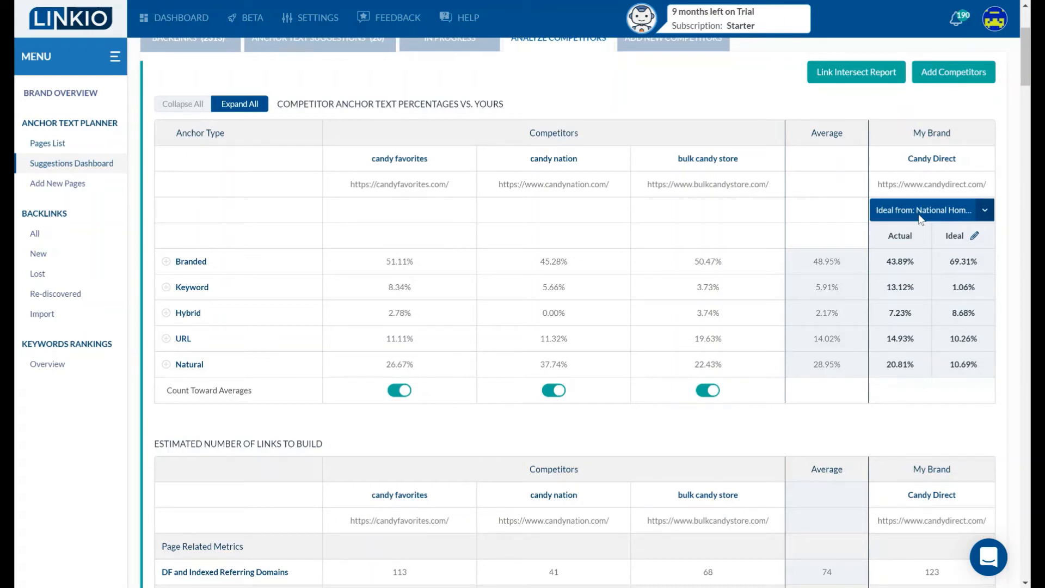
scroll(920, 218, "down", 1)
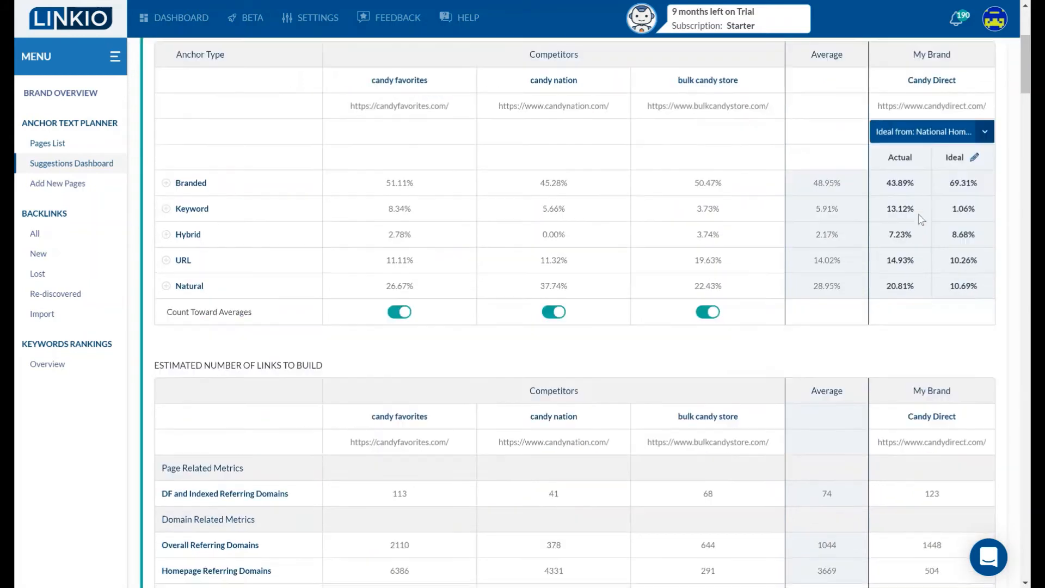
double_click(932, 493)
left_click(929, 496)
scroll(701, 493, "down", 1)
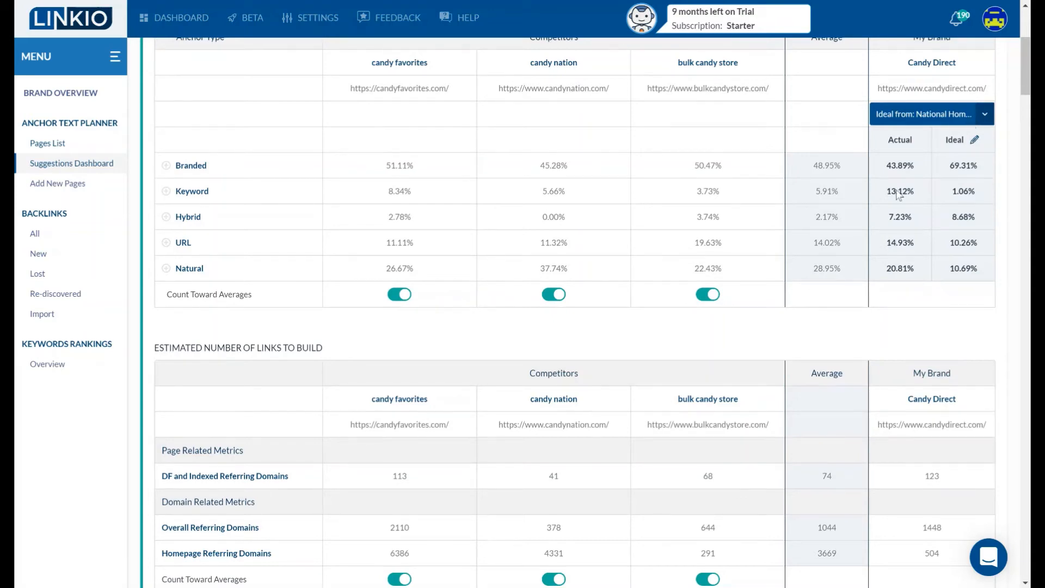
scroll(863, 281, "down", 2)
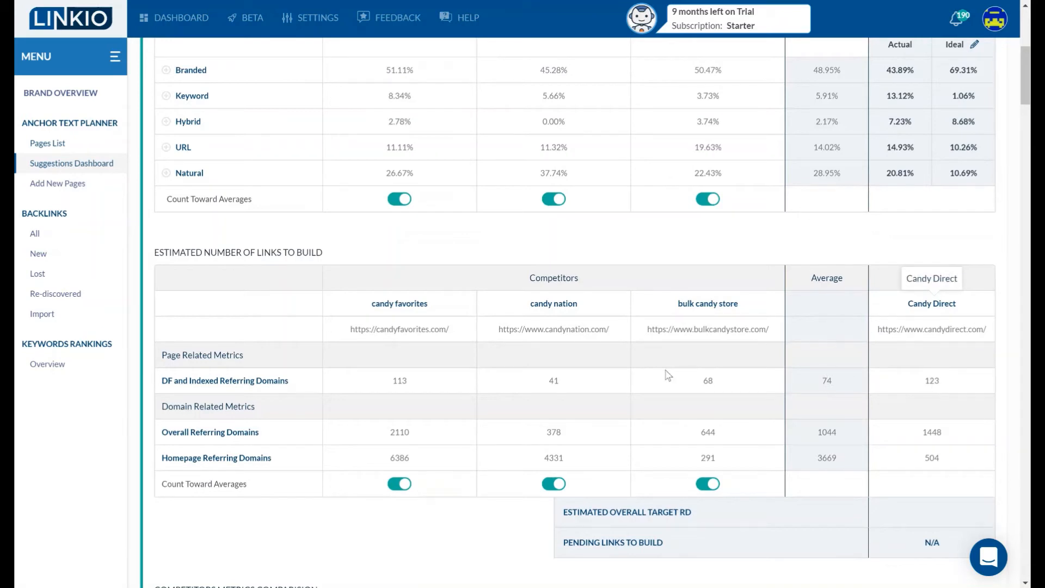
scroll(446, 384, "up", 2)
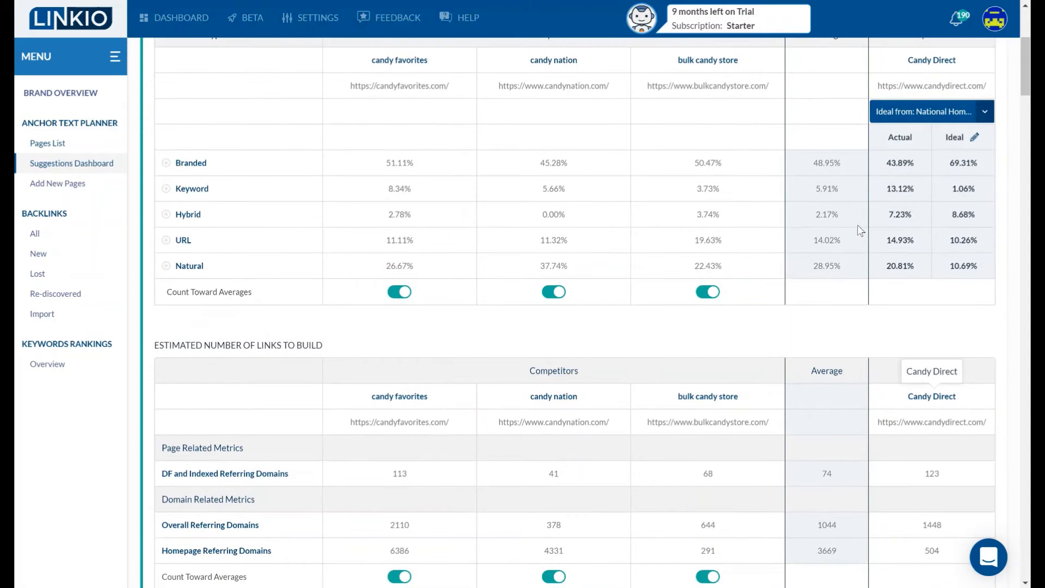
- Compare Candy Direct's actual and ideal Branded and Keyword percentages with the candy favorites figures
triple_click(900, 163)
left_click(952, 169)
double_click(400, 190)
left_click(399, 191)
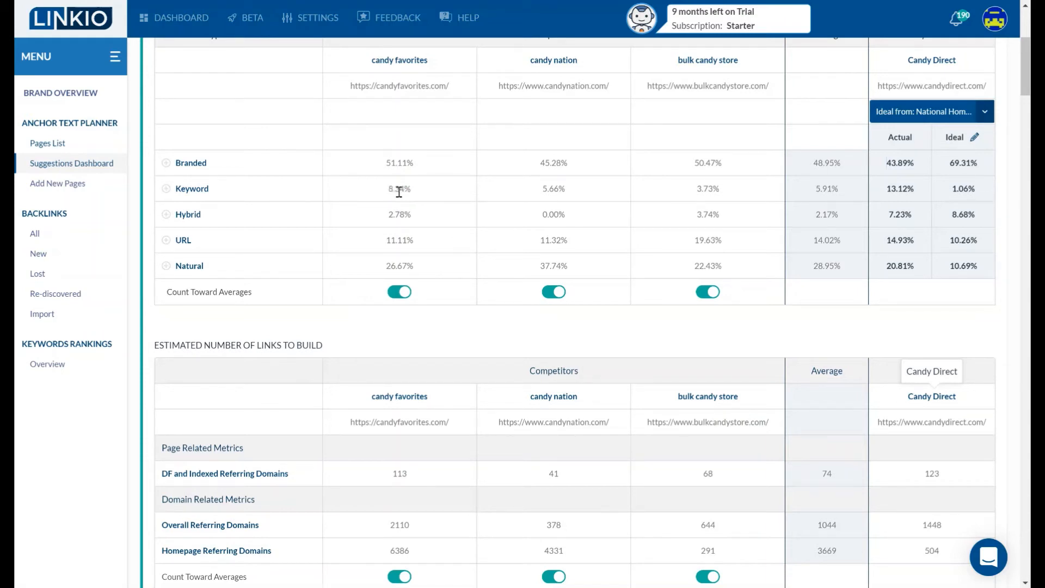
triple_click(903, 189)
double_click(400, 189)
triple_click(962, 189)
left_click(957, 194)
- Exclude candy nation from the anchor text averages and include it again
left_click(553, 293)
left_click(553, 293)
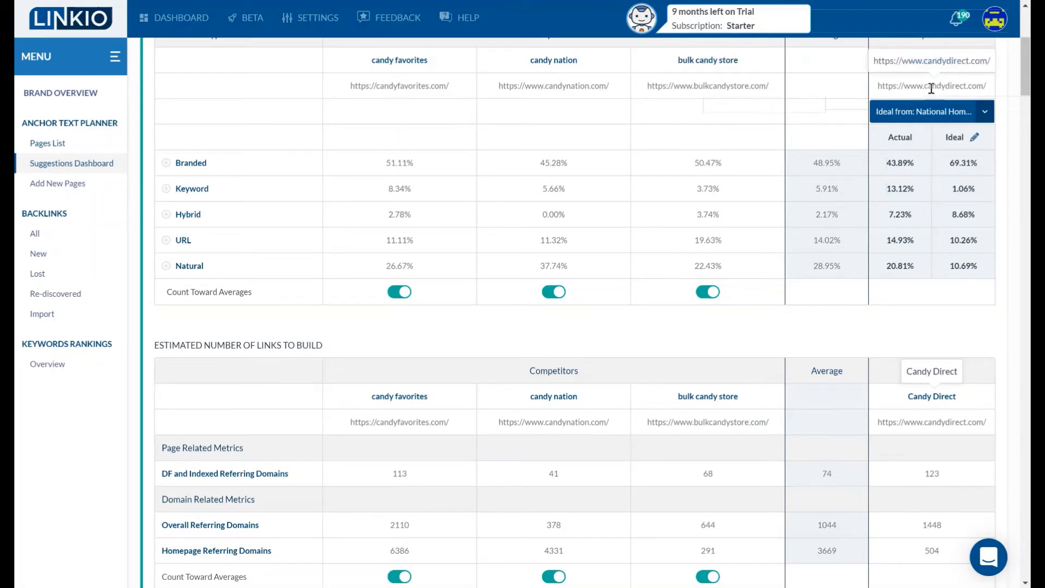
- Base Candy Direct's ideal anchor text percentages on the competitors' Average instead of the national homepage default
triple_click(931, 87)
left_click(931, 87)
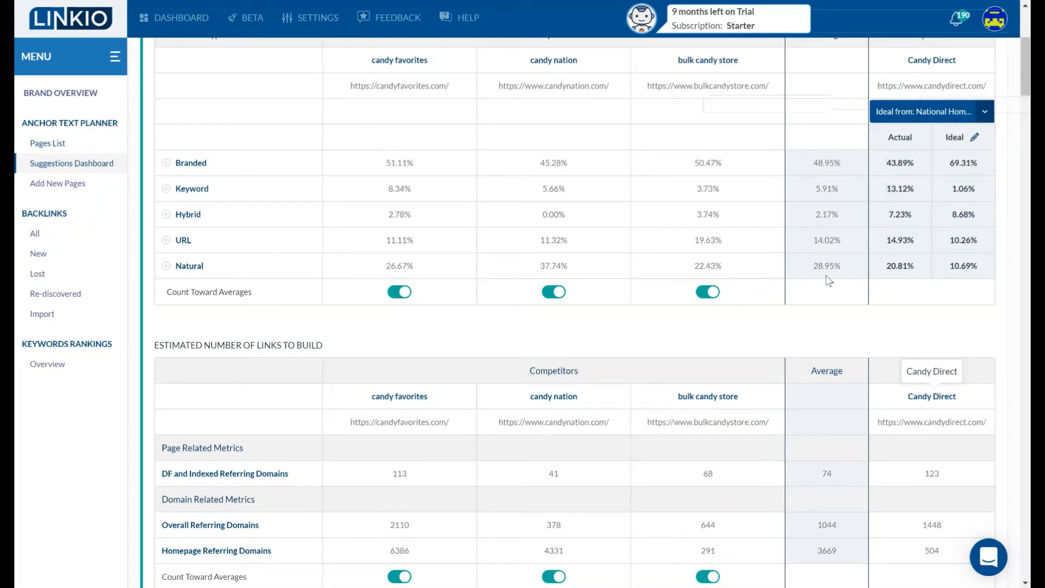
left_click(982, 112)
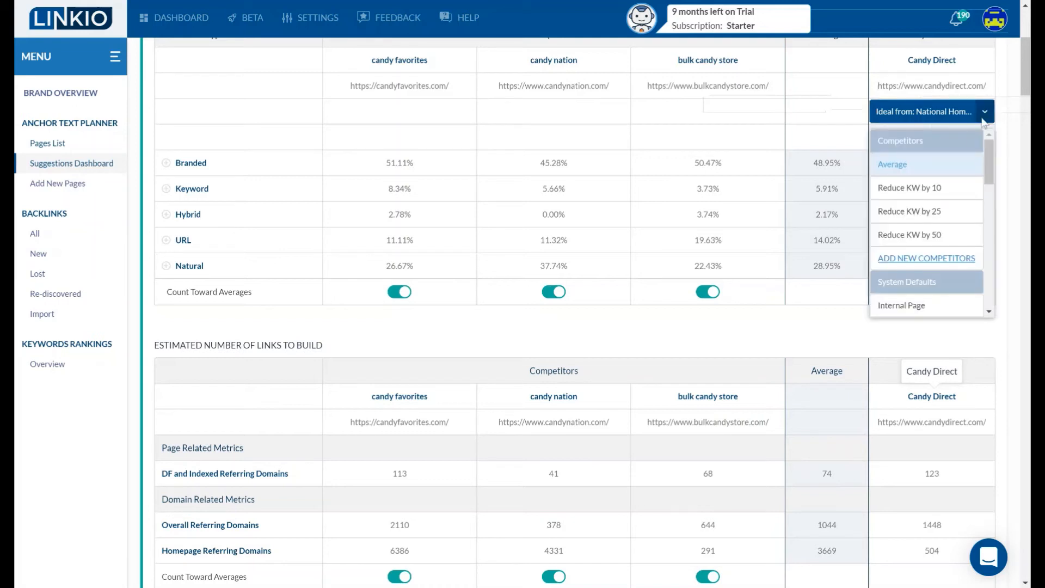
left_click(901, 165)
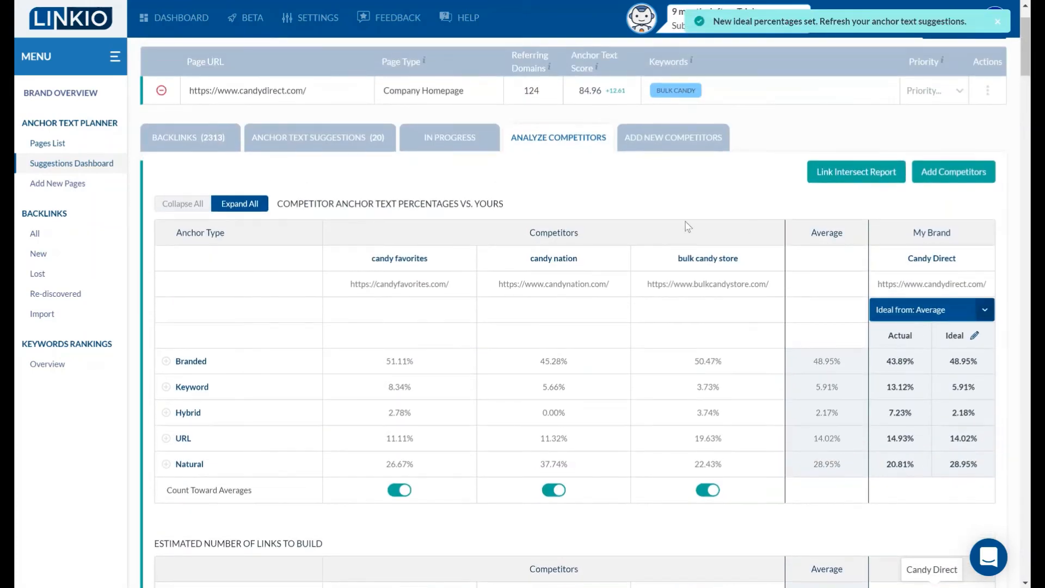
- Open Candy Direct's anchor text suggestions and mark priorities 1 (find this) and 2 (view website) as Started
left_click(335, 146)
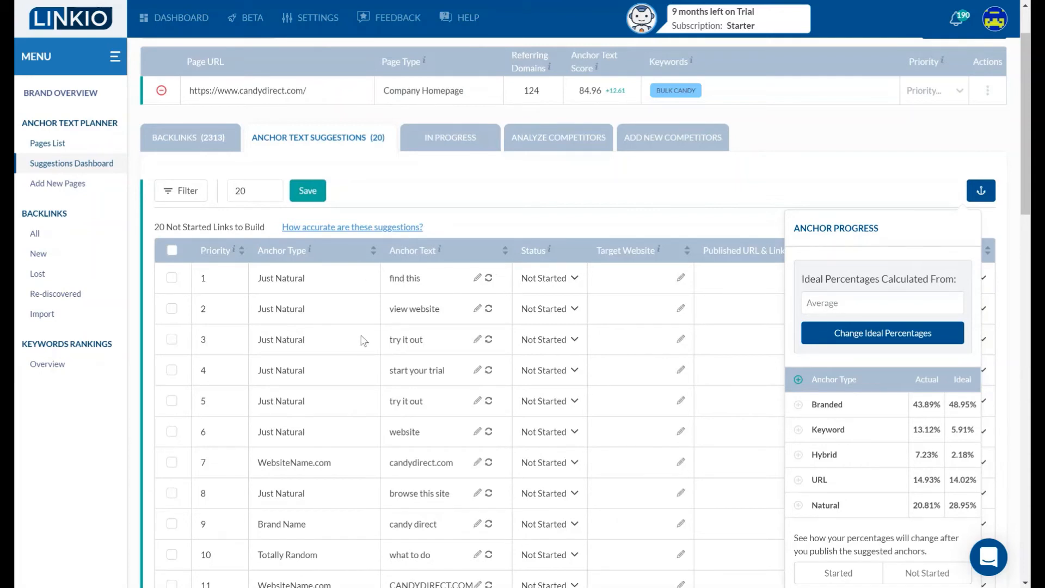
left_click(533, 275)
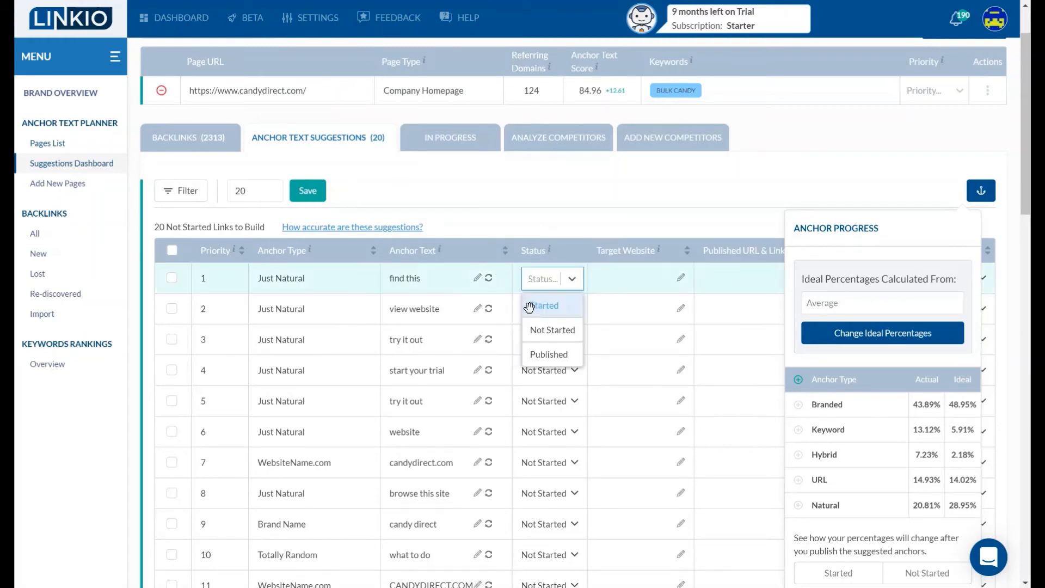
left_click(532, 298)
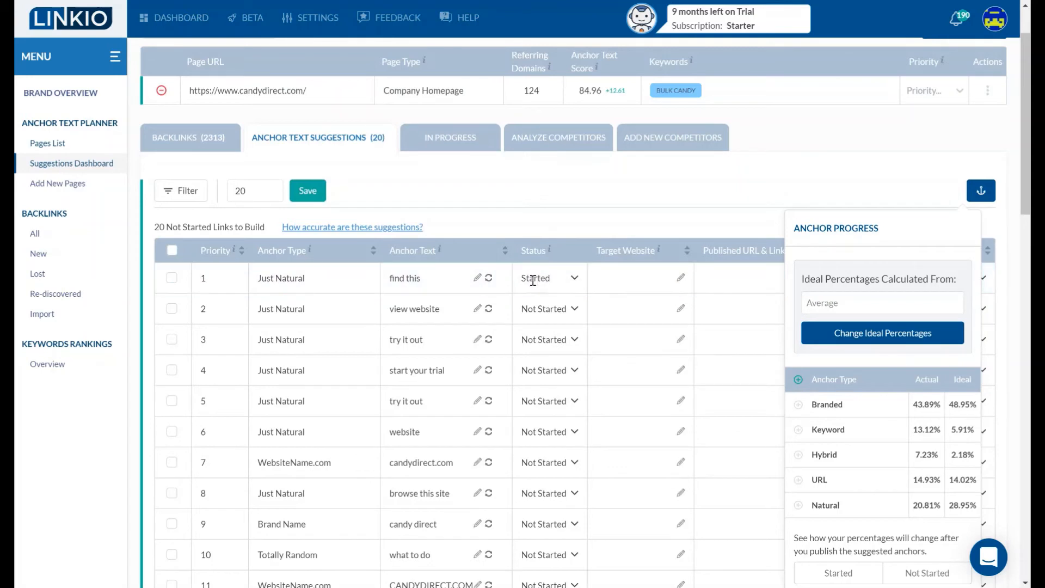
left_click(544, 308)
left_click(550, 329)
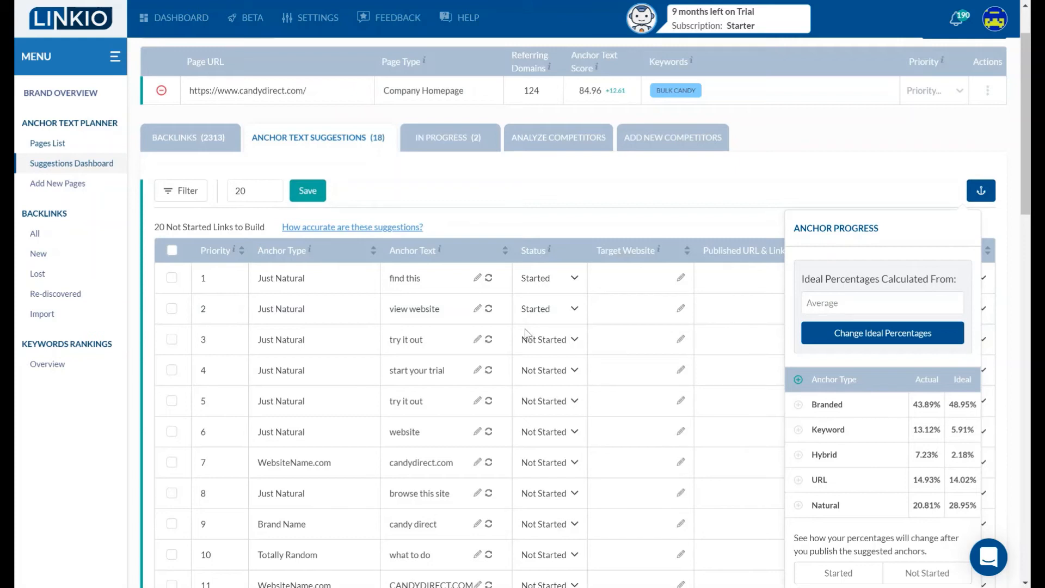
- Set the status of anchor text suggestions 1 (find this) and 2 (view website) to Not Started
left_click(540, 281)
left_click(558, 211)
left_click(535, 279)
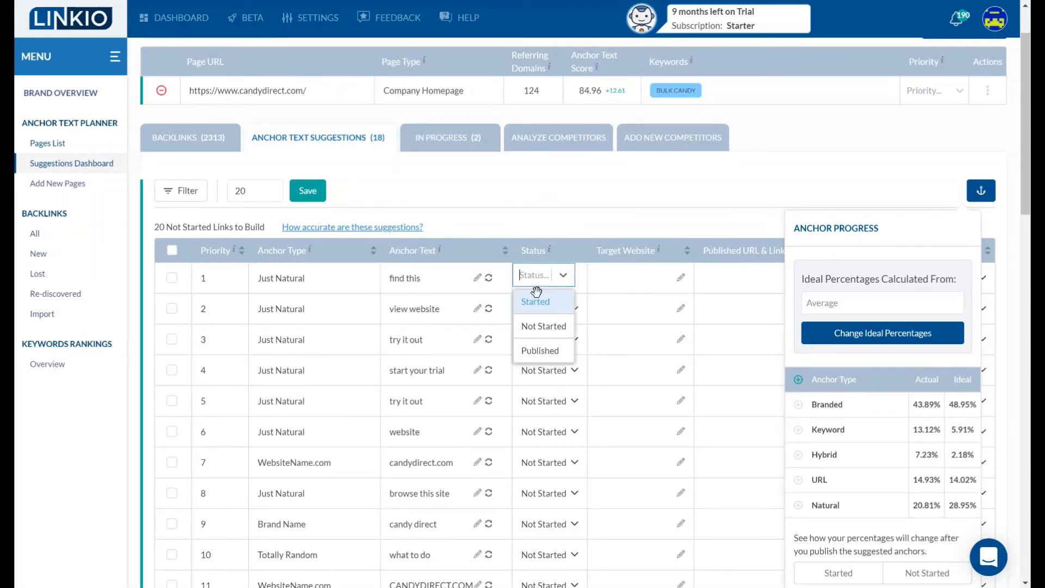
left_click(544, 326)
left_click(561, 320)
left_click(547, 357)
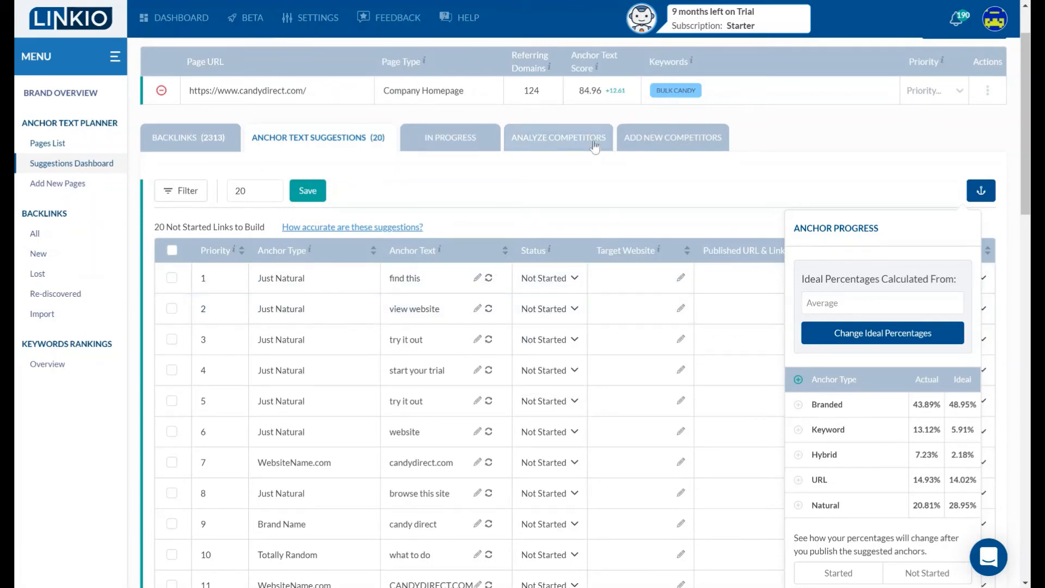
- Reopen the competitor analysis for candydirect.com
left_click(596, 144)
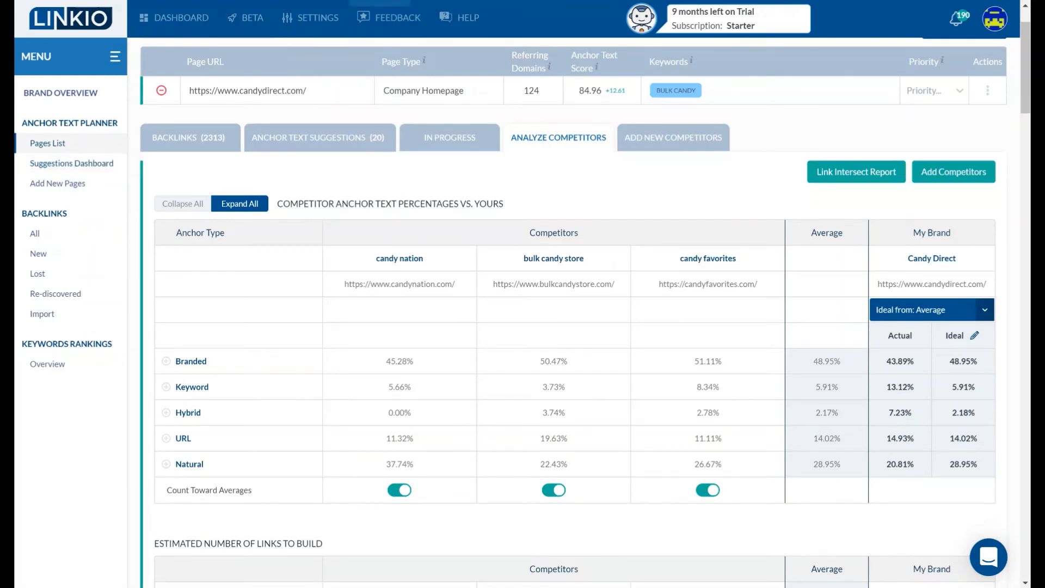
- Show Candy Direct's keyword rankings grouped by URL and examine the gimbals-jelly-beans-bulk product page entry
left_click(43, 364)
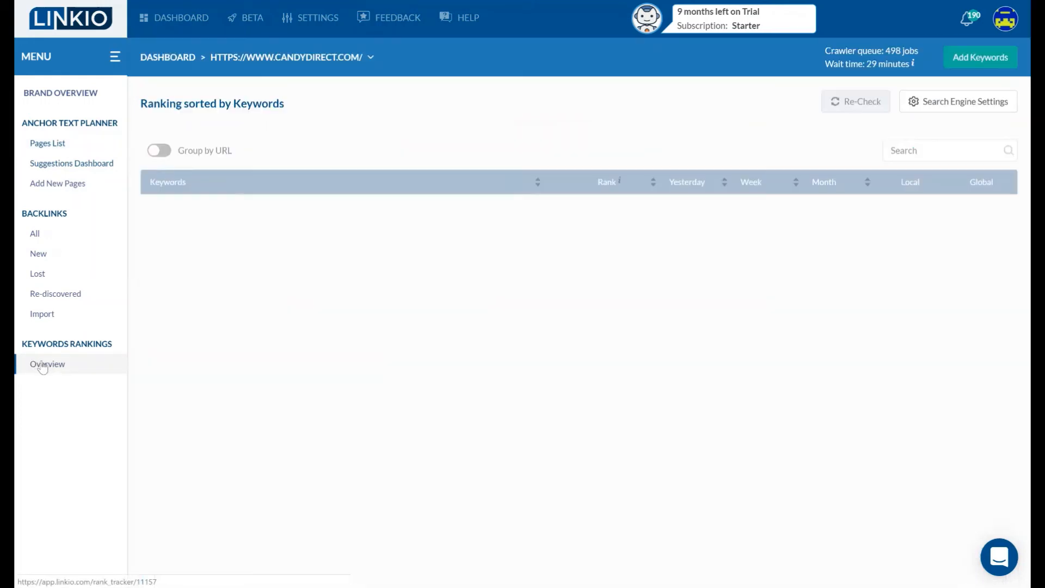
left_click(160, 152)
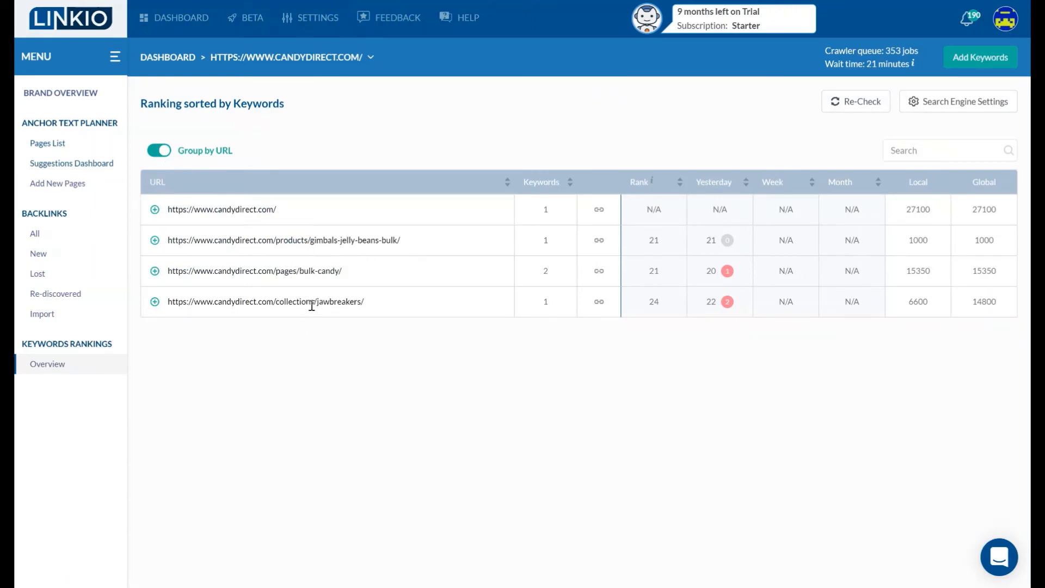
triple_click(356, 242)
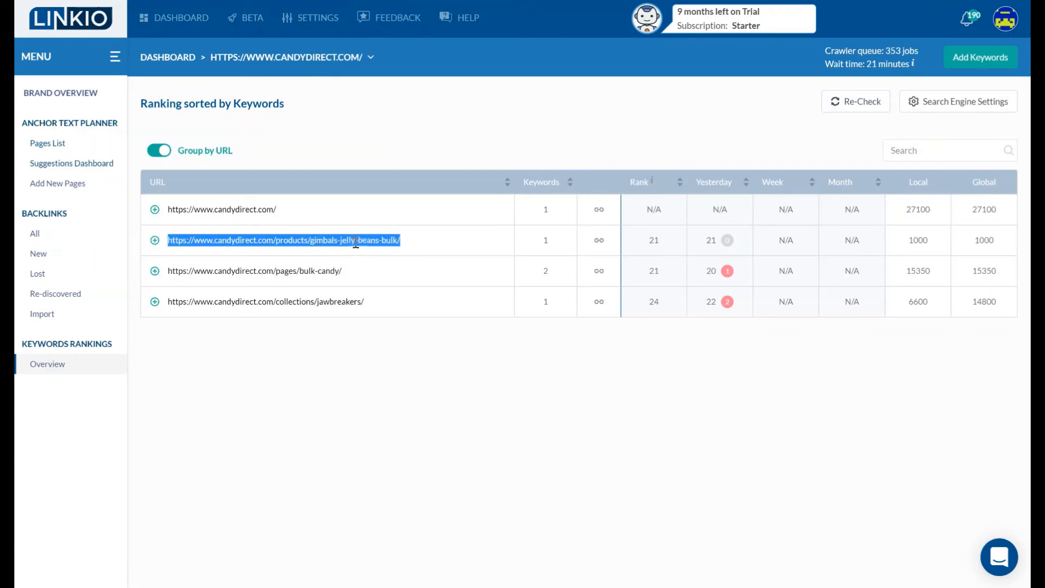
left_click(355, 242)
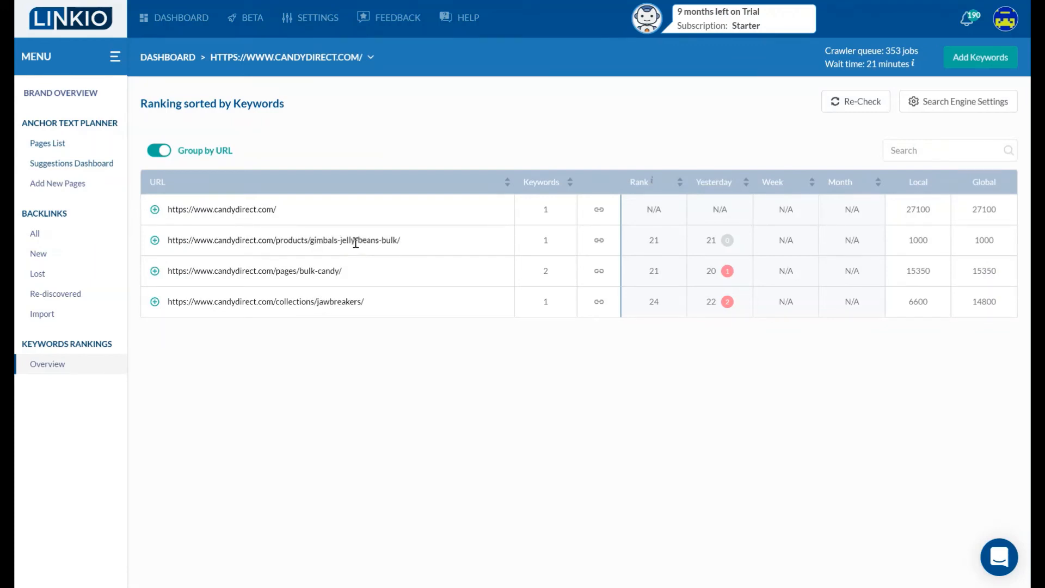
- Check the brand's added pages, return to the anchor text planner, and open the backlinks of the gimbals-jelly-beans-bulk product page
left_click(80, 188)
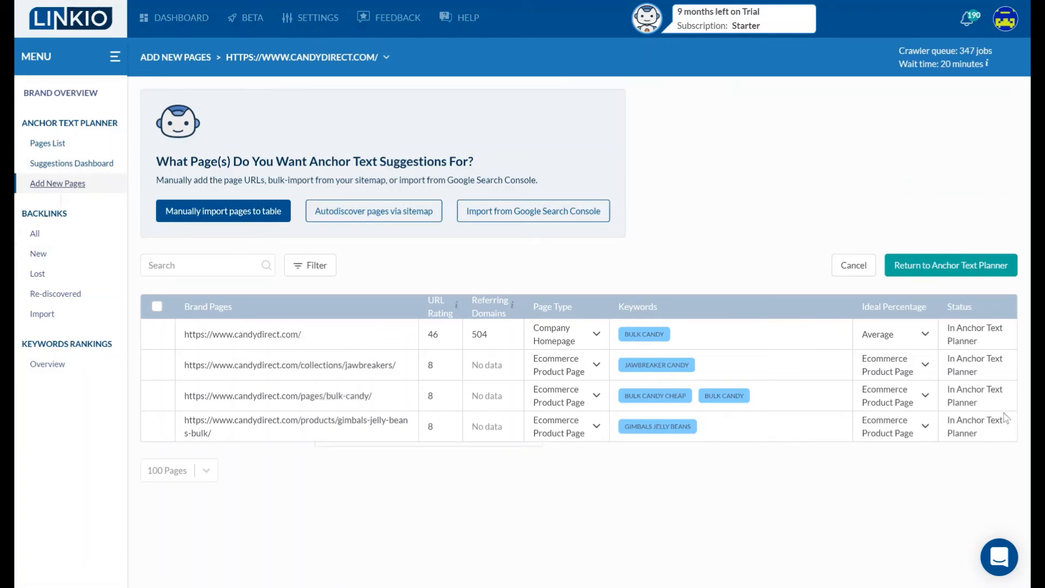
left_click(932, 269)
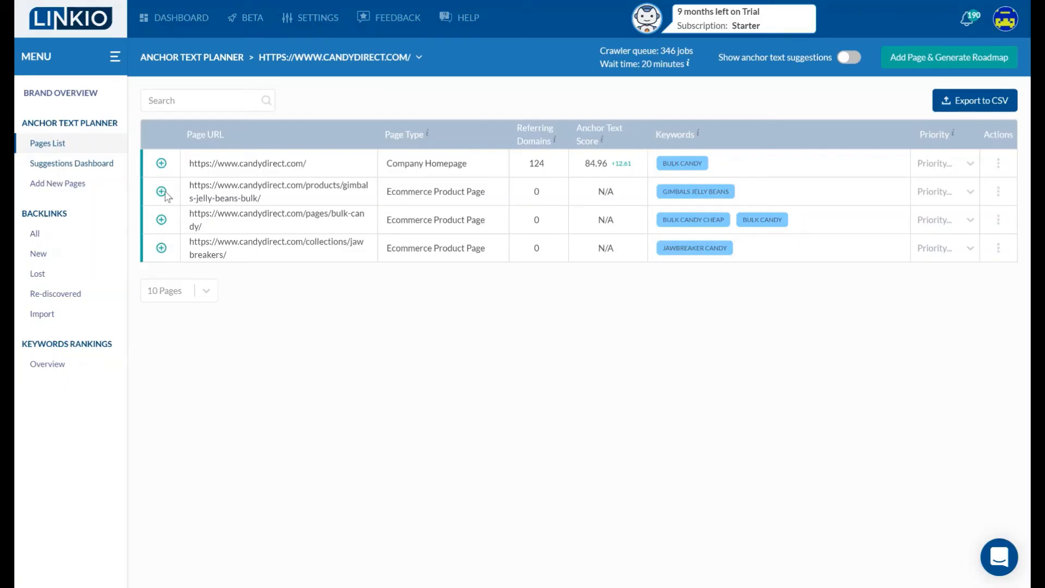
left_click(161, 192)
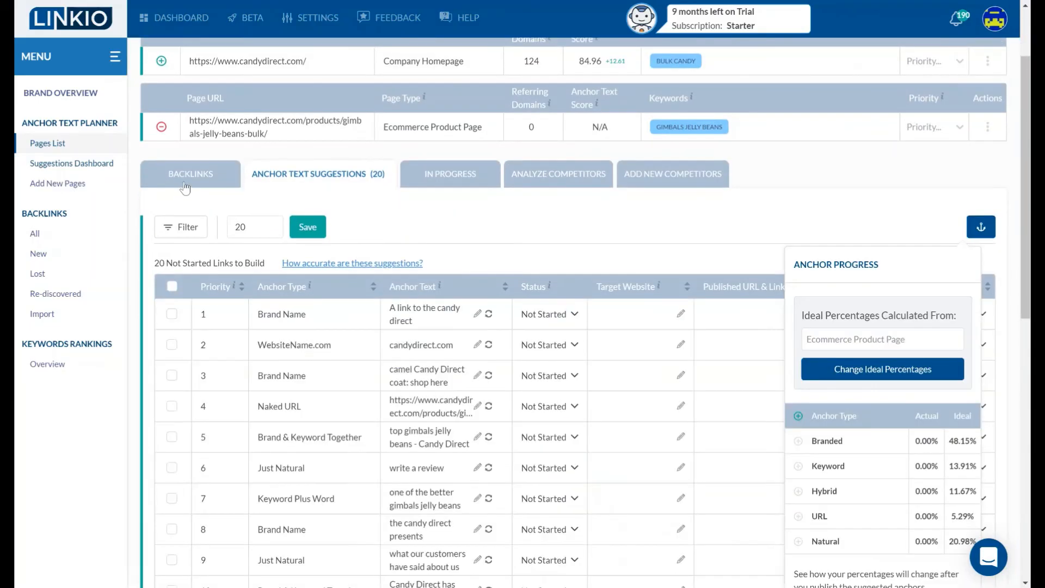
left_click(190, 178)
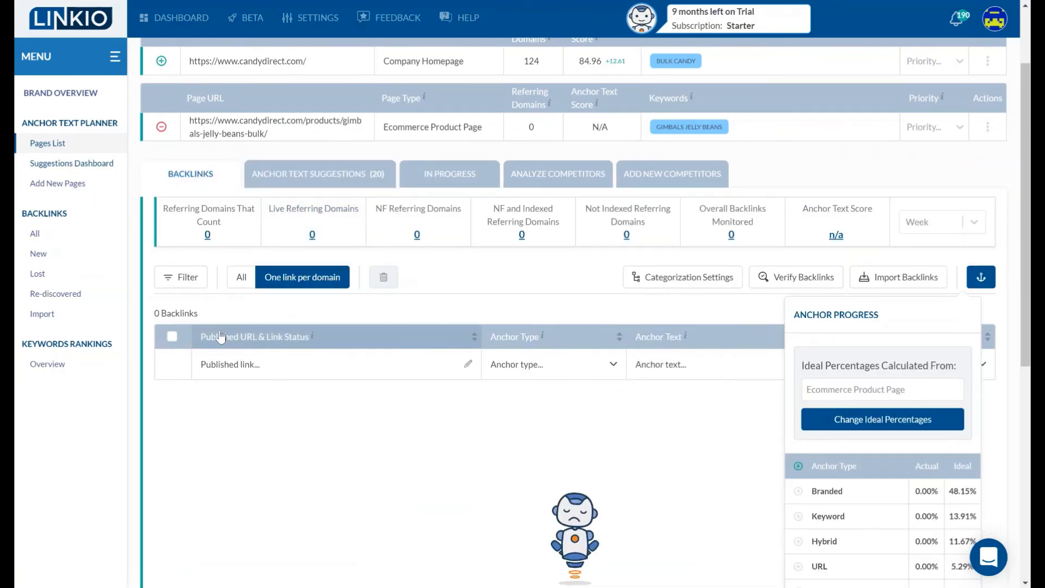
- Autodiscover competitors for the gimbals-jelly-beans-bulk page using the keyword "gimbals jelly beans"
left_click(646, 184)
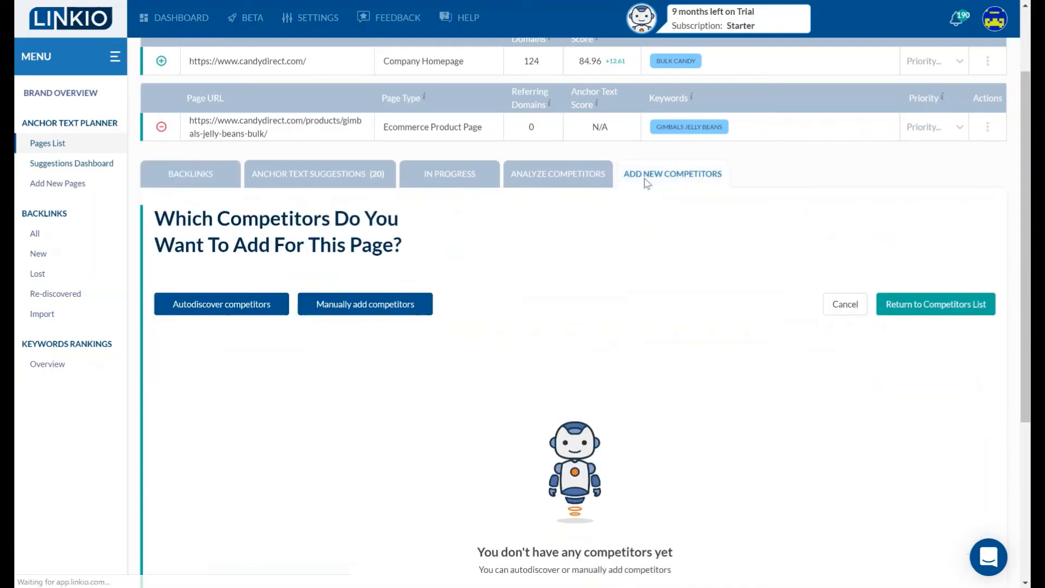
left_click(247, 304)
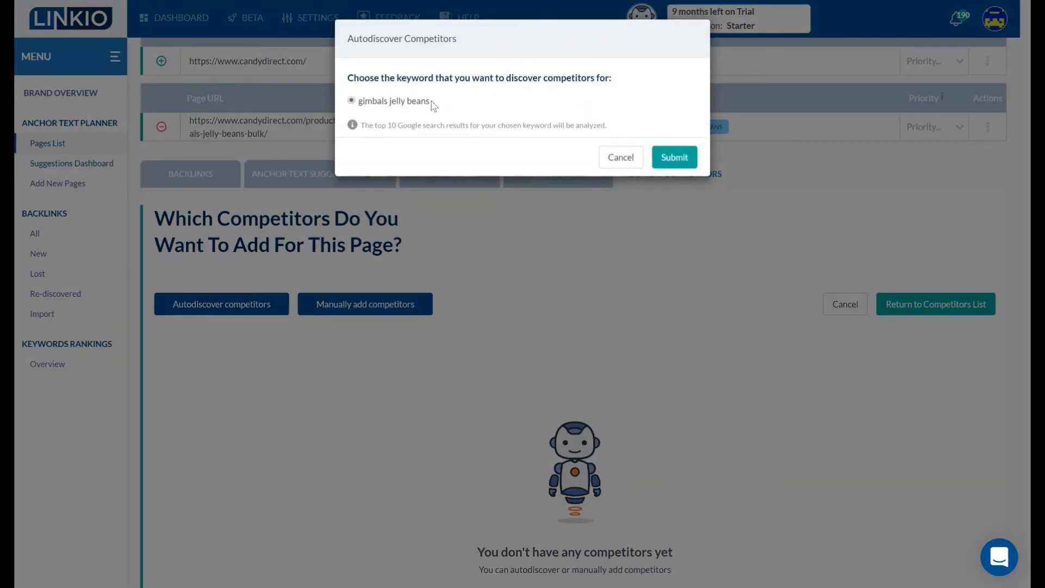
left_click(671, 152)
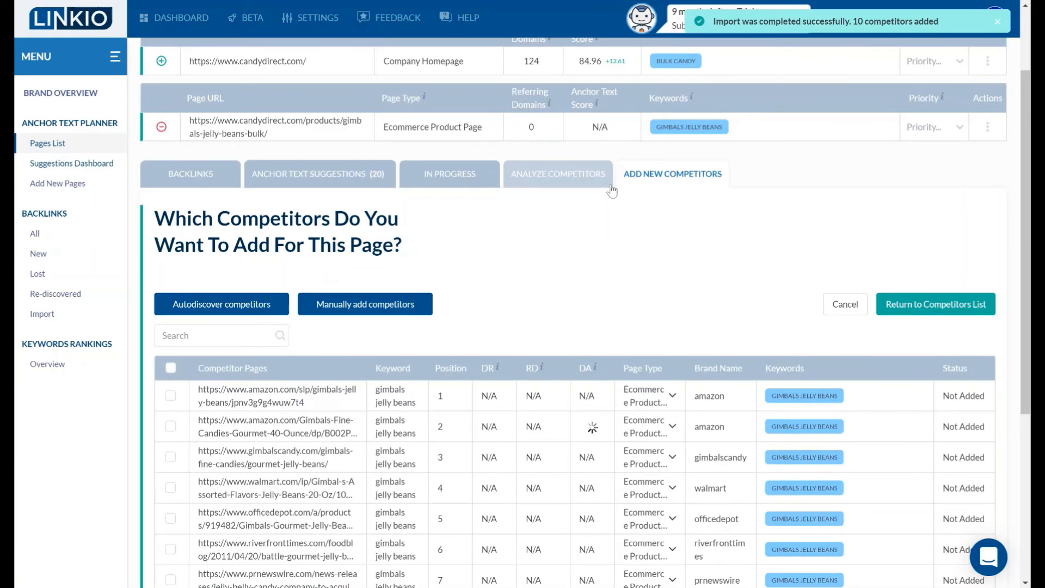
- Visit the discovered jellybeans.lol/gimbals-gourmet-jelly-beans page to check what kind of content it has, then return to the competitor list
scroll(599, 220, "down", 3)
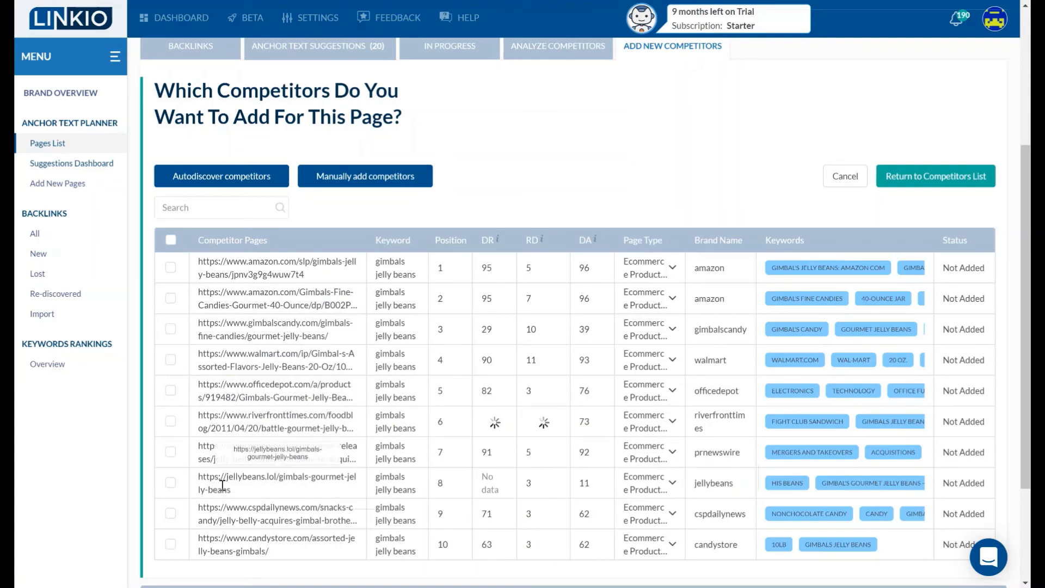
triple_click(222, 484)
right_click(222, 484)
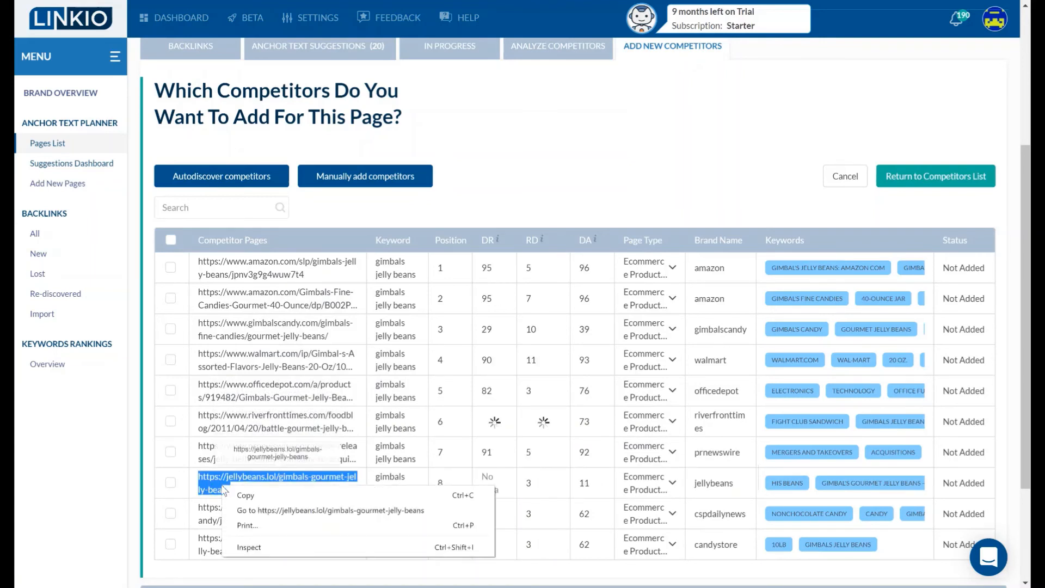
left_click(266, 511)
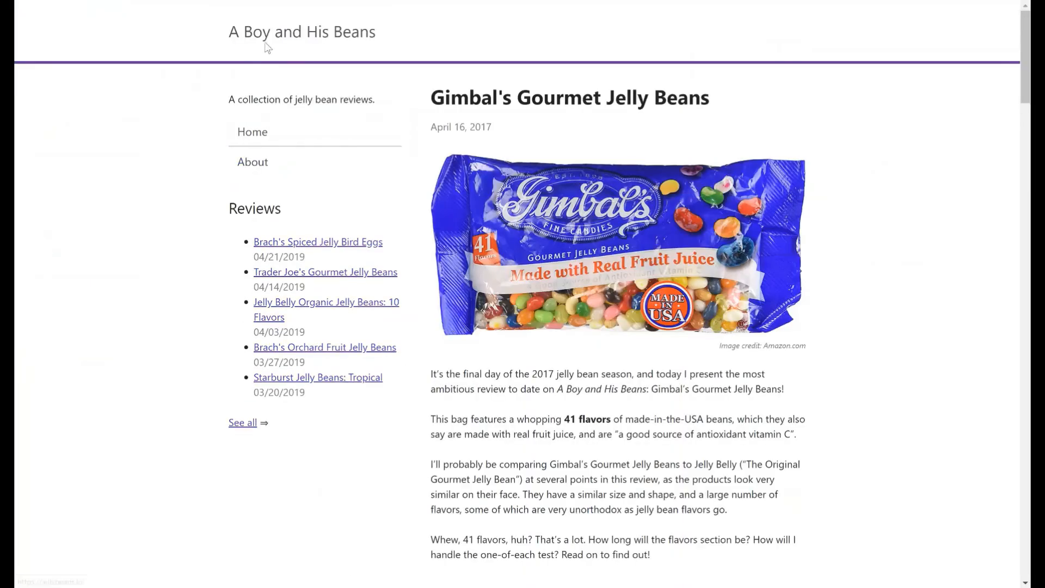
scroll(413, 253, "down", 15)
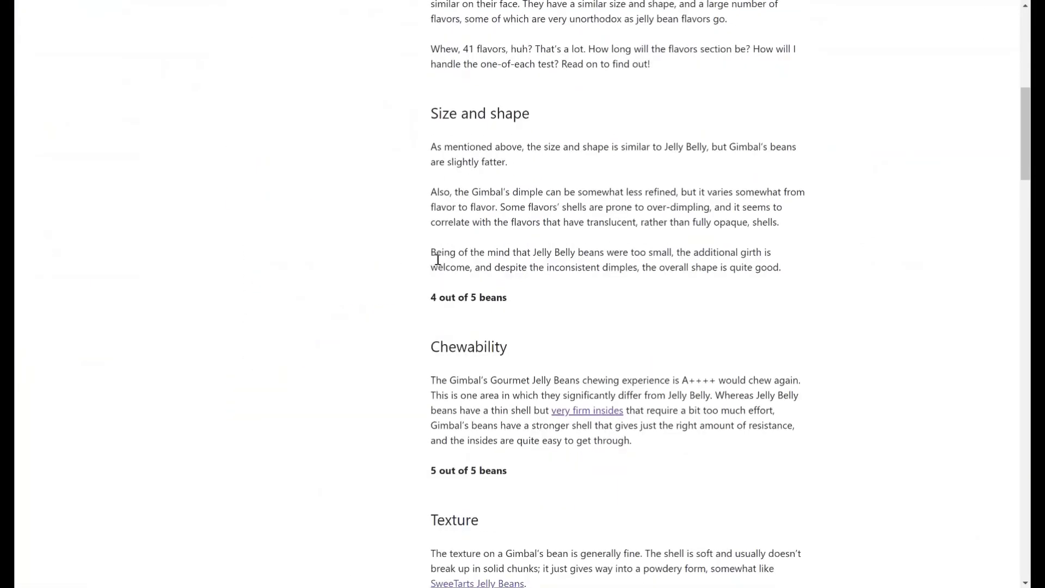
key("ctrl+w")
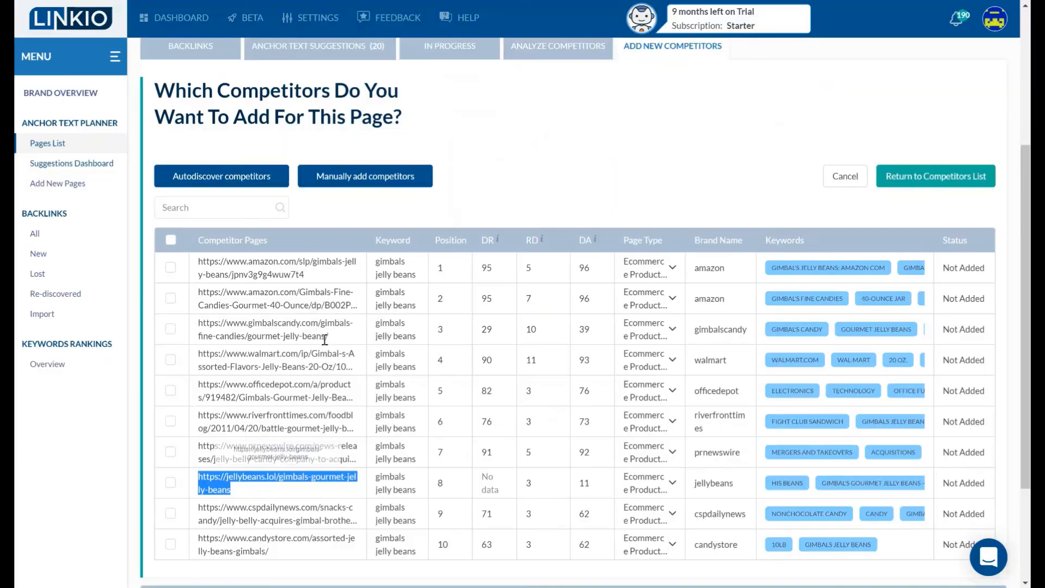
- Select the candystore.com/assorted-jelly-beans-gimbals competitor page and set its brand name to "candy store"
triple_click(293, 538)
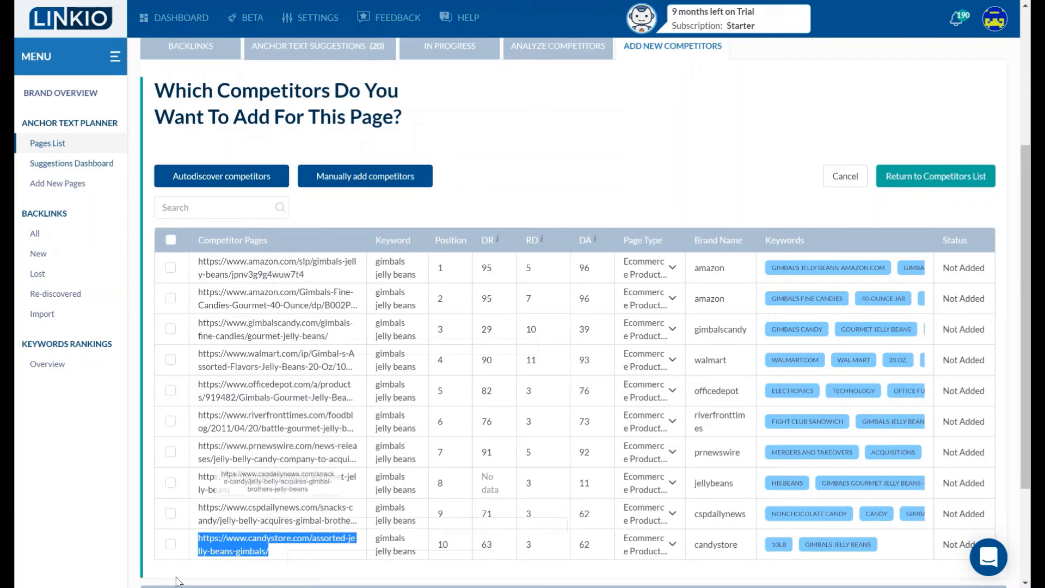
left_click(171, 544)
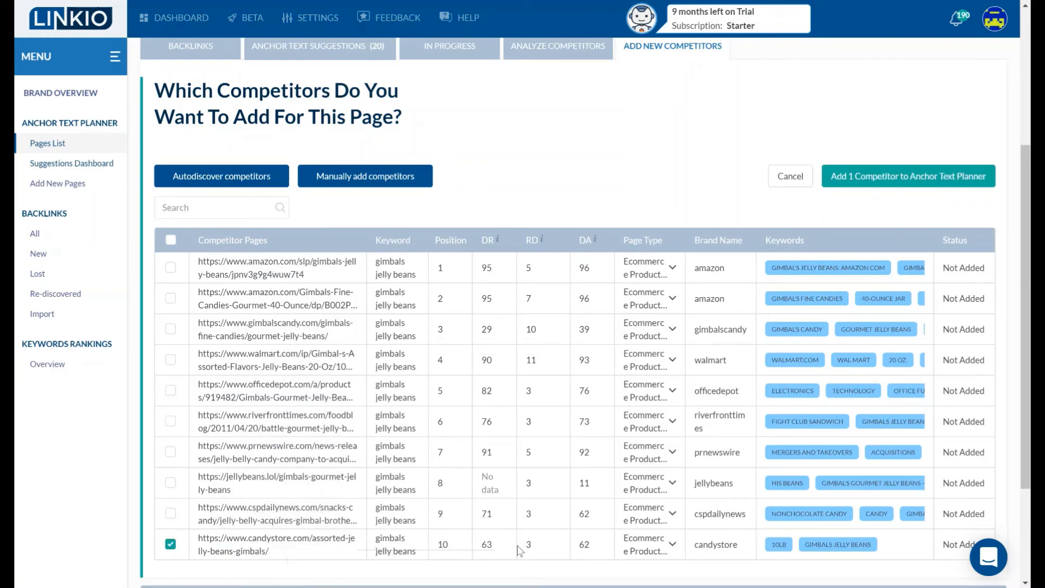
left_click(716, 541)
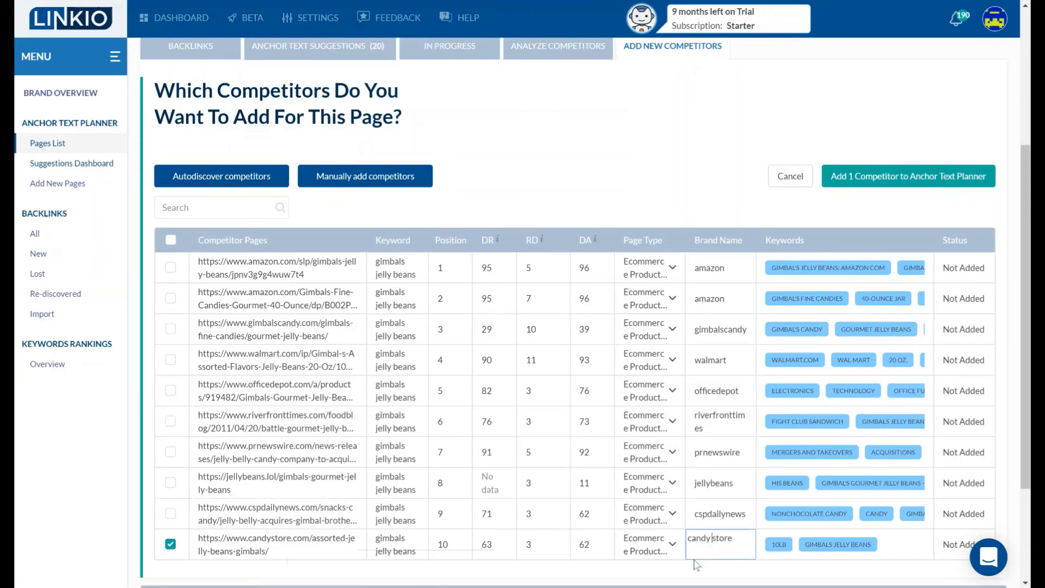
- Delete the keyword "10lb" from the candystore.com competitor page's keywords
left_click(784, 549)
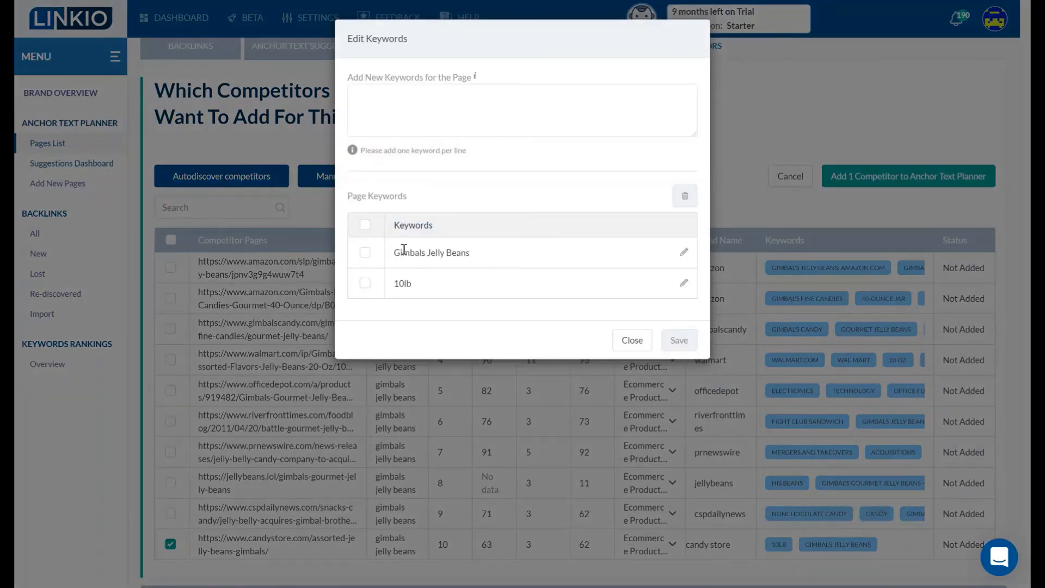
left_click(364, 283)
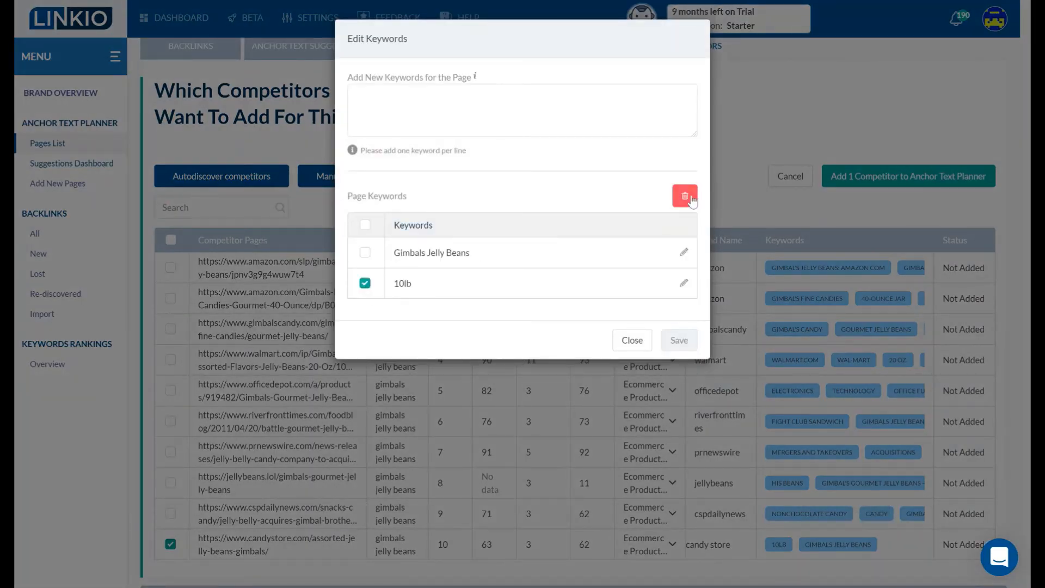
left_click(684, 197)
left_click(683, 129)
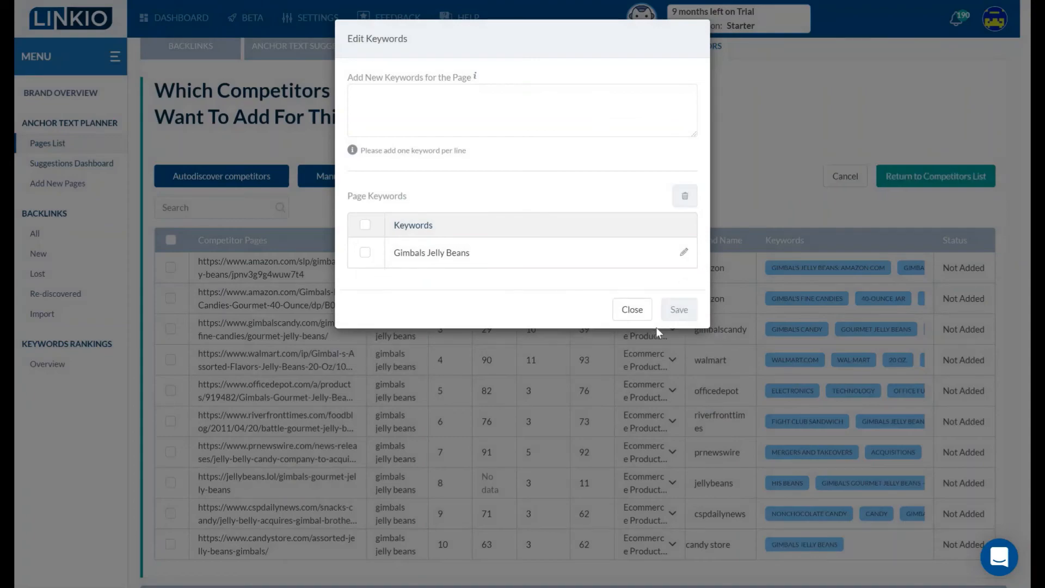
left_click(632, 309)
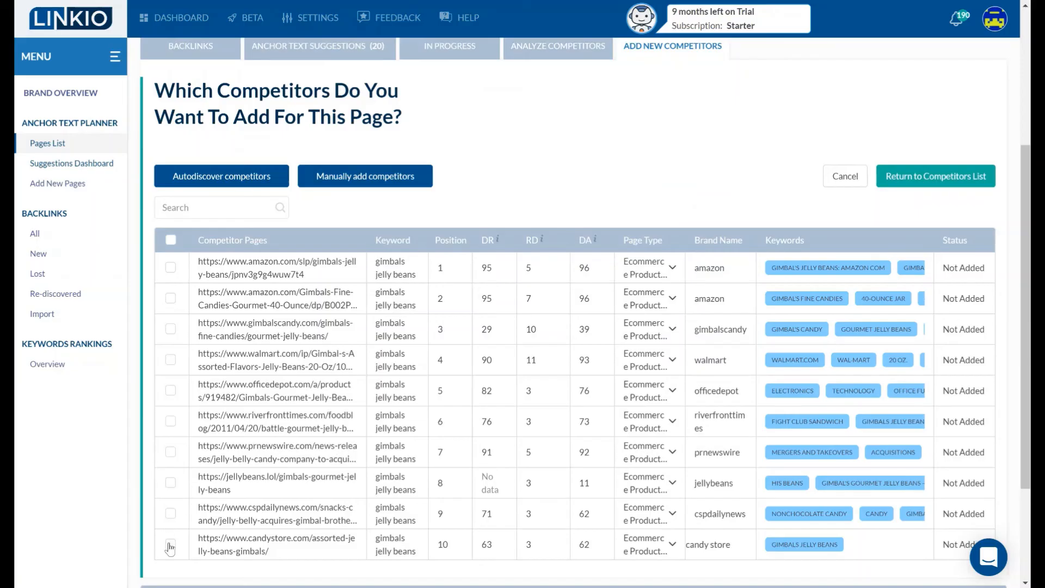
- Add the candystore.com competitor page to the anchor text planner and return to the competitors list
left_click(170, 544)
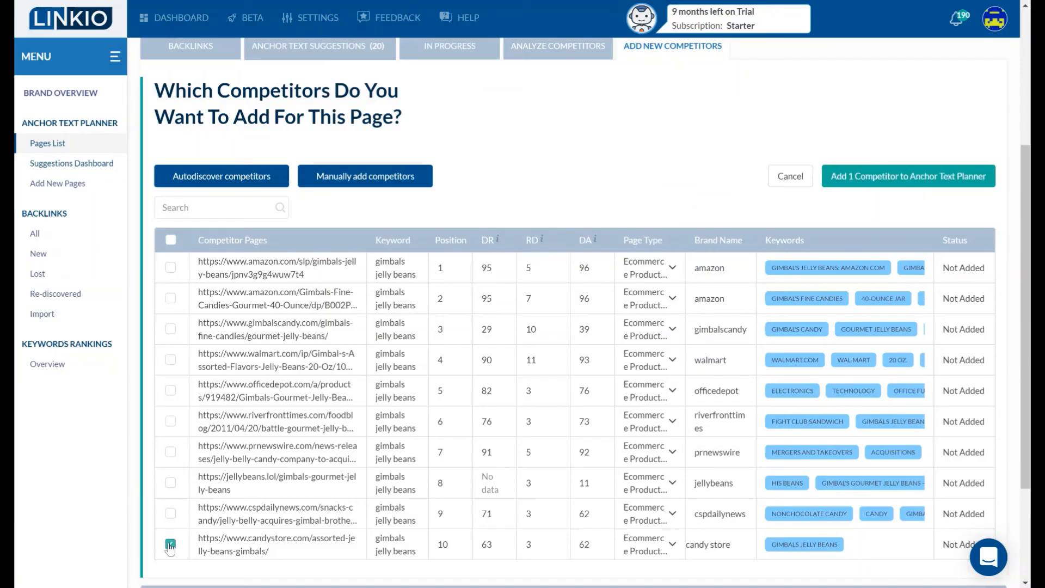
left_click(865, 177)
left_click(912, 179)
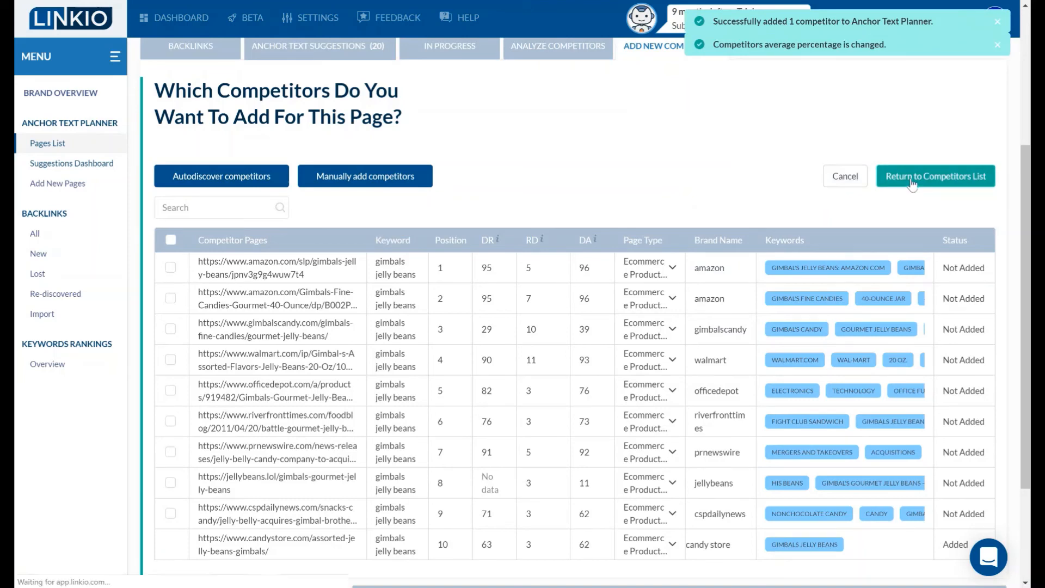
- Review candy store's metrics, individual backlinks and anchor text percentages against Candy Direct's gimbals-jelly-beans-bulk page
scroll(497, 301, "down", 15)
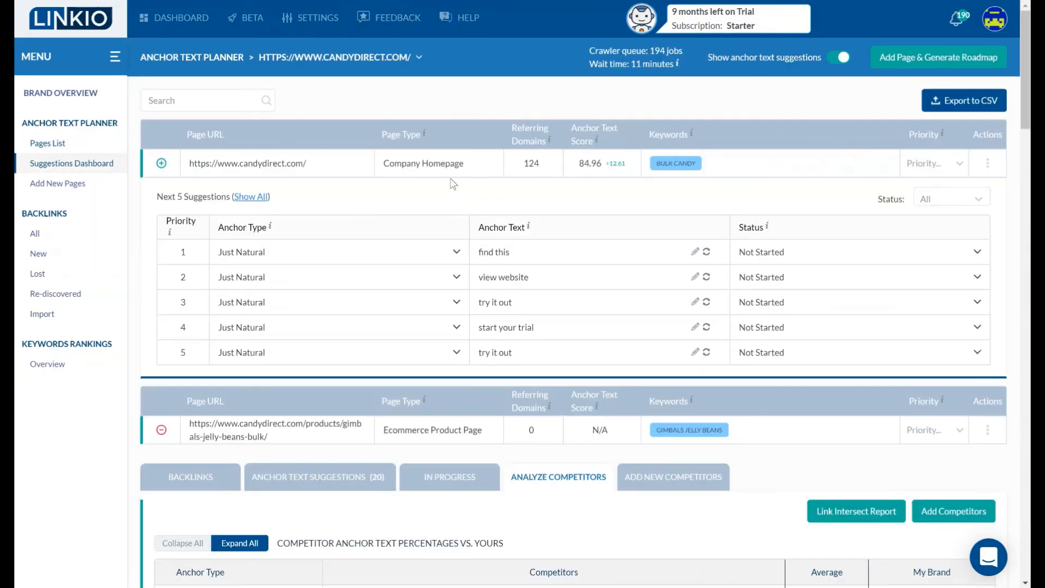
scroll(507, 357, "down", 15)
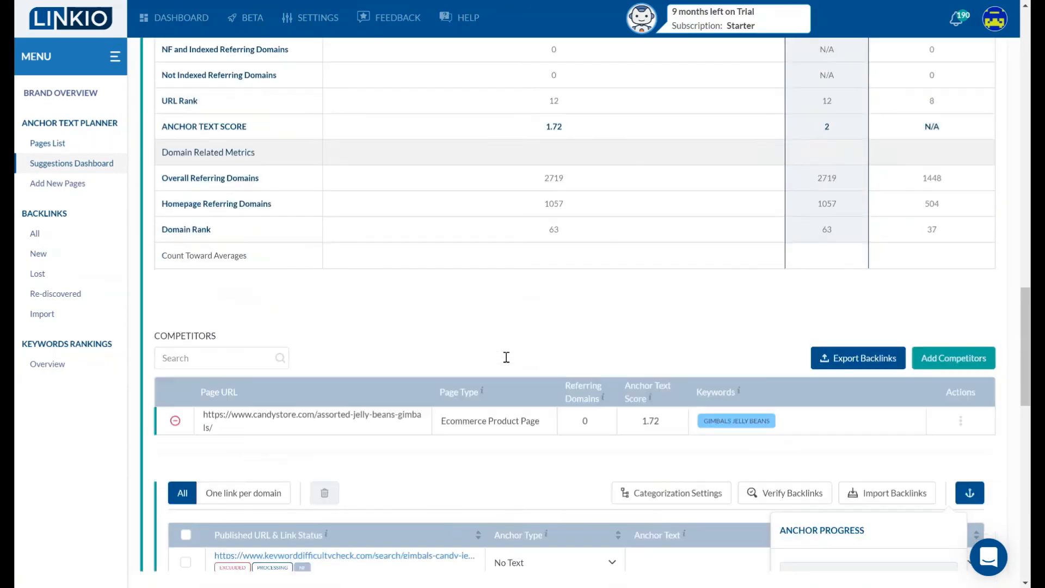
scroll(506, 357, "down", 5)
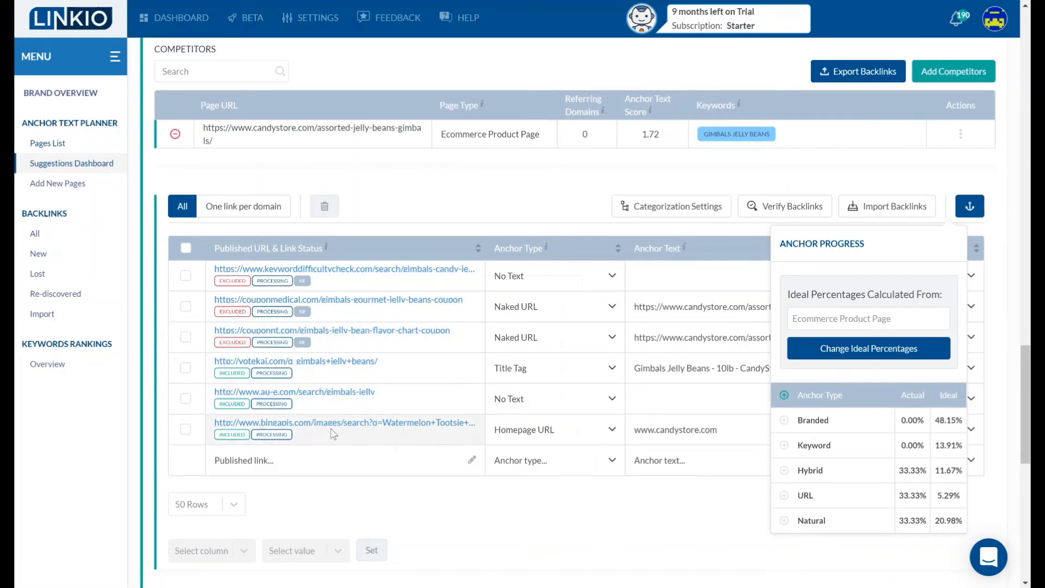
scroll(351, 436, "up", 2)
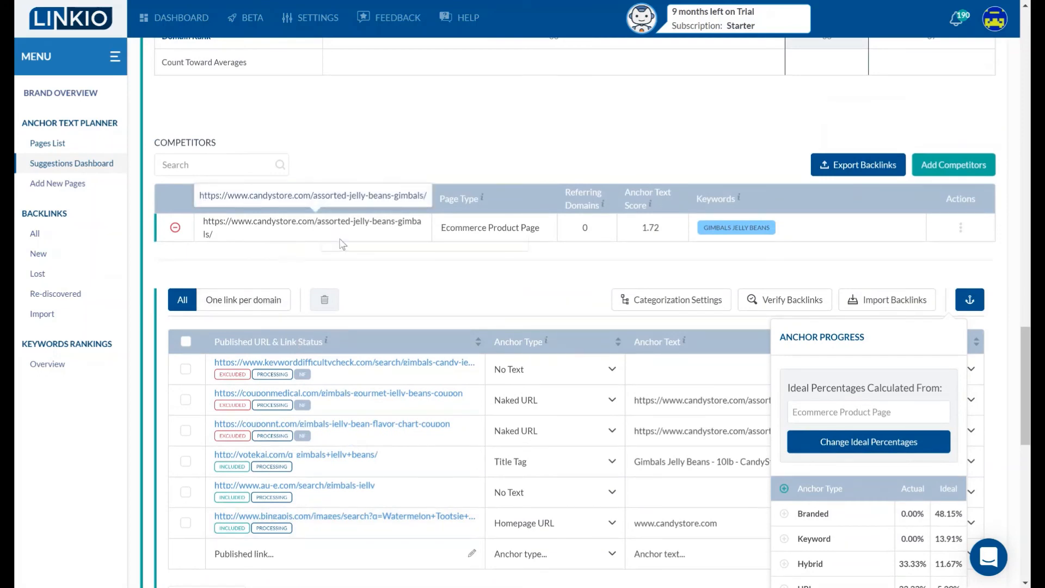
scroll(348, 253, "up", 7)
scroll(351, 256, "up", 10)
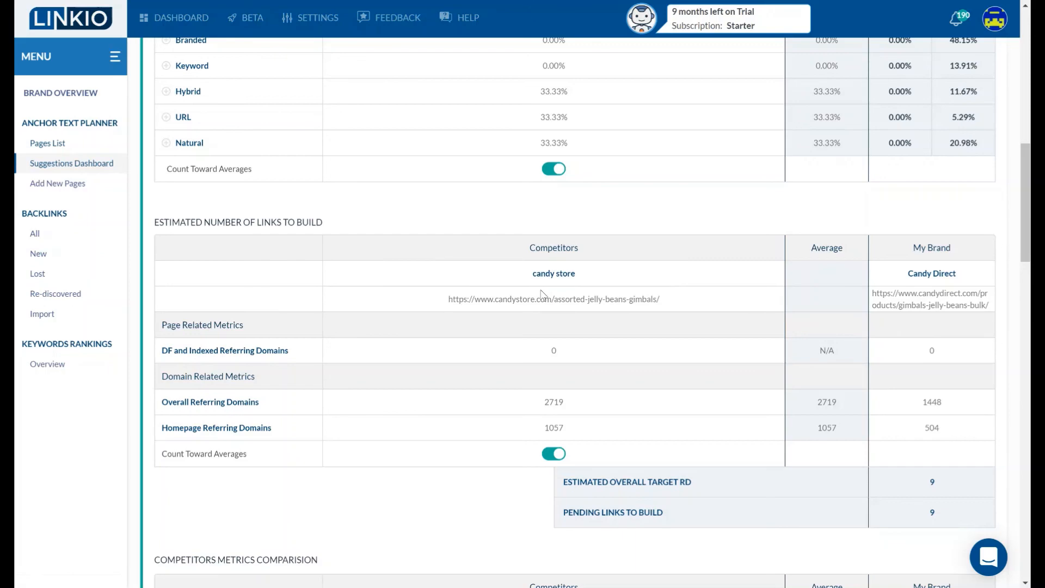
scroll(543, 295, "up", 6)
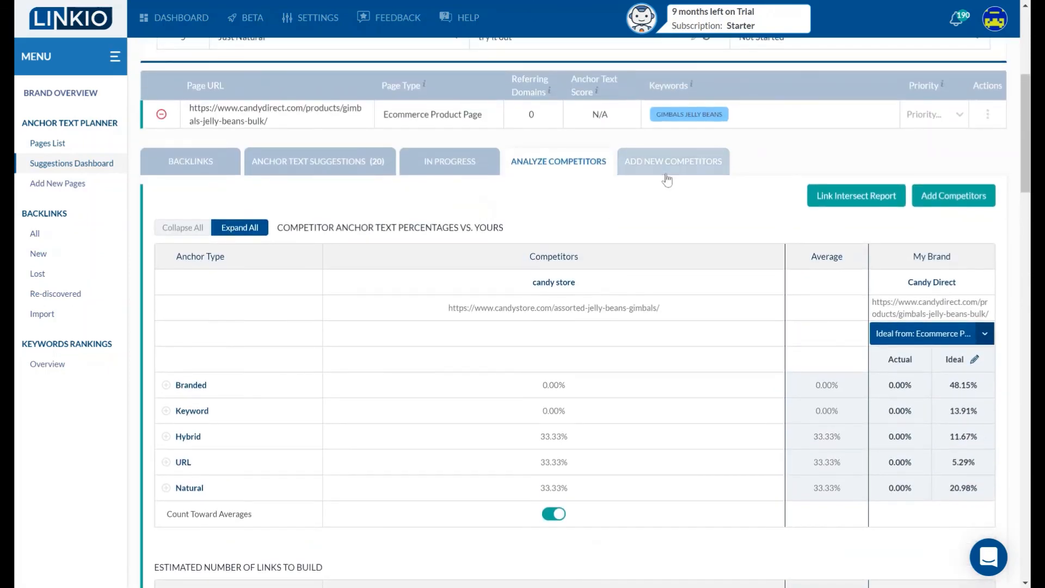
- Reopen the discovered competitors for the gimbals-jelly-beans-bulk page and compare the pages left out with the added candystore.com page
left_click(665, 180)
scroll(469, 396, "down", 2)
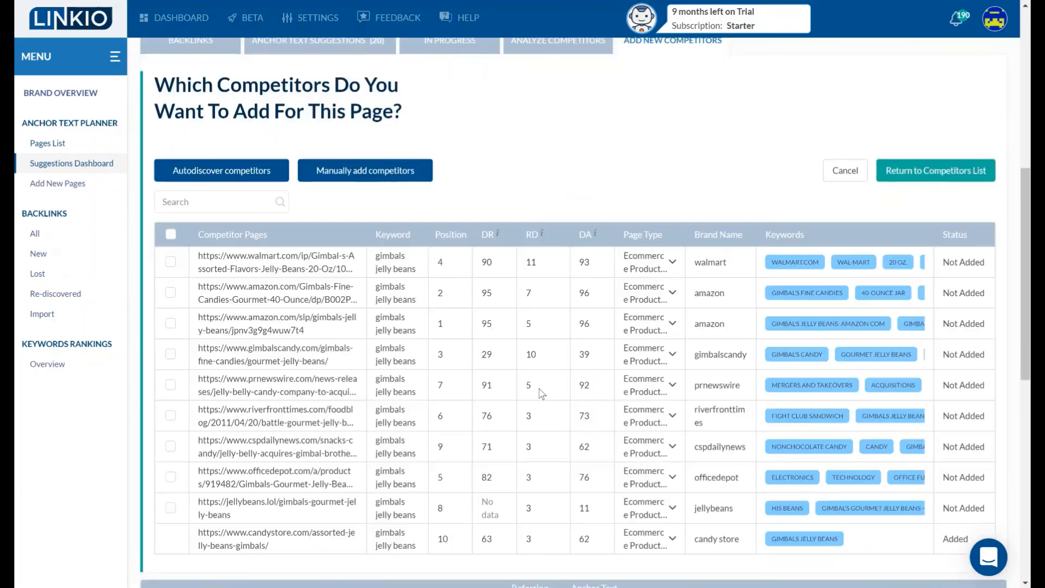
scroll(542, 393, "down", 3)
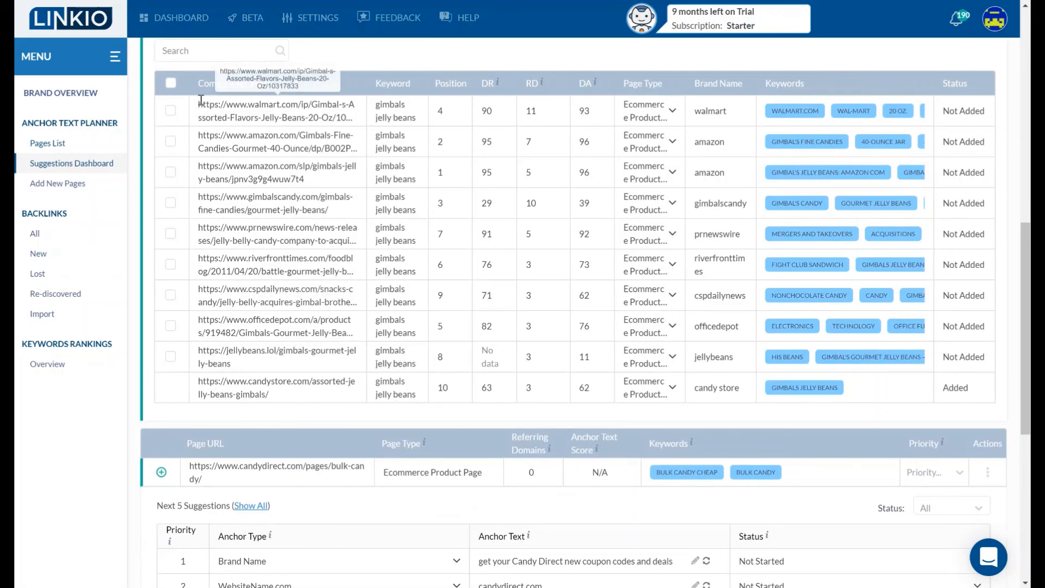
left_click_drag(188, 105, 998, 350)
left_click(723, 416)
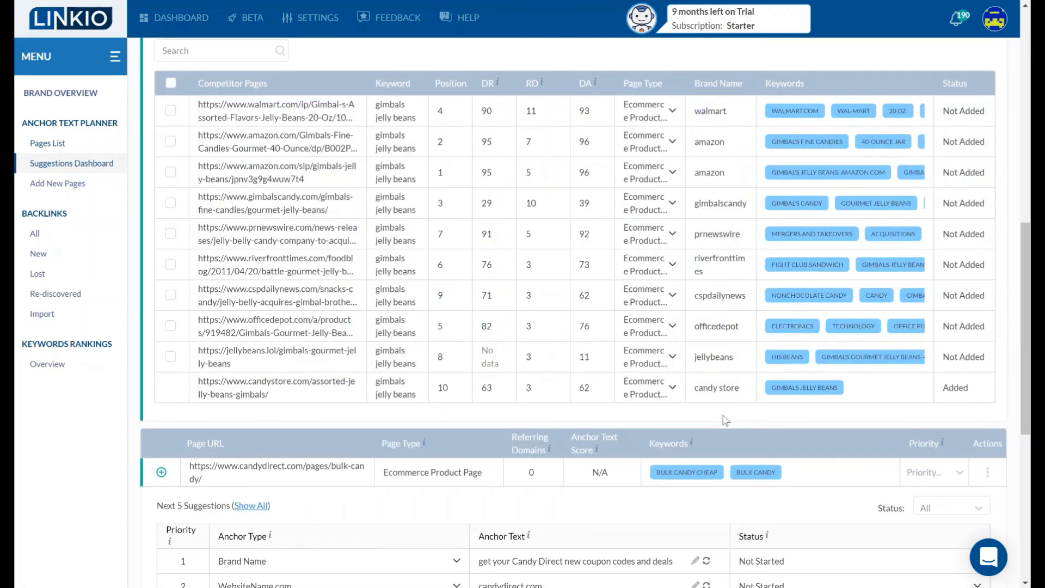
triple_click(347, 396)
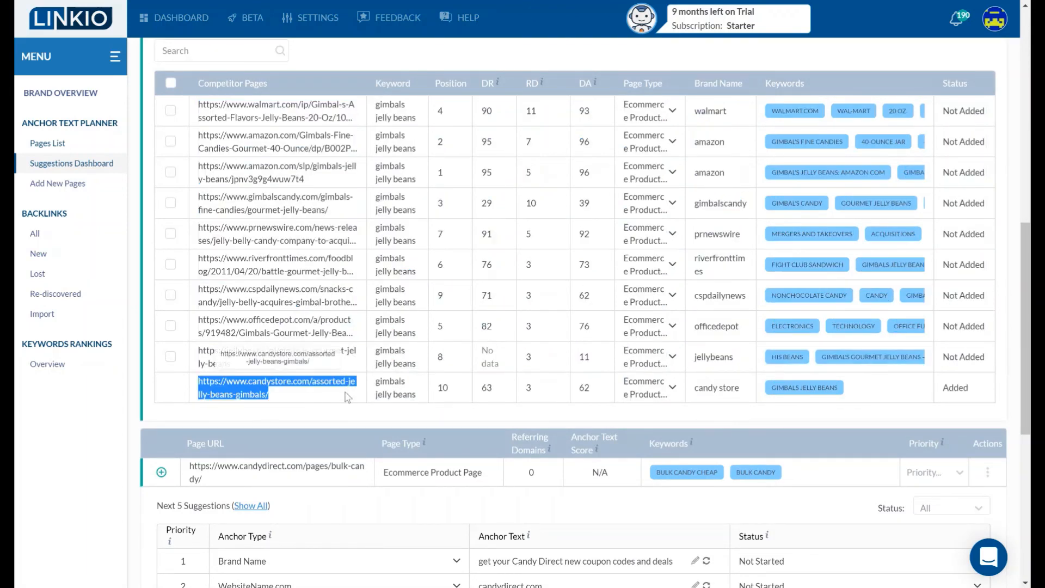
- Check the ranking of the keyword "gimbals jelly beans" in the keyword rankings overview
left_click(289, 417)
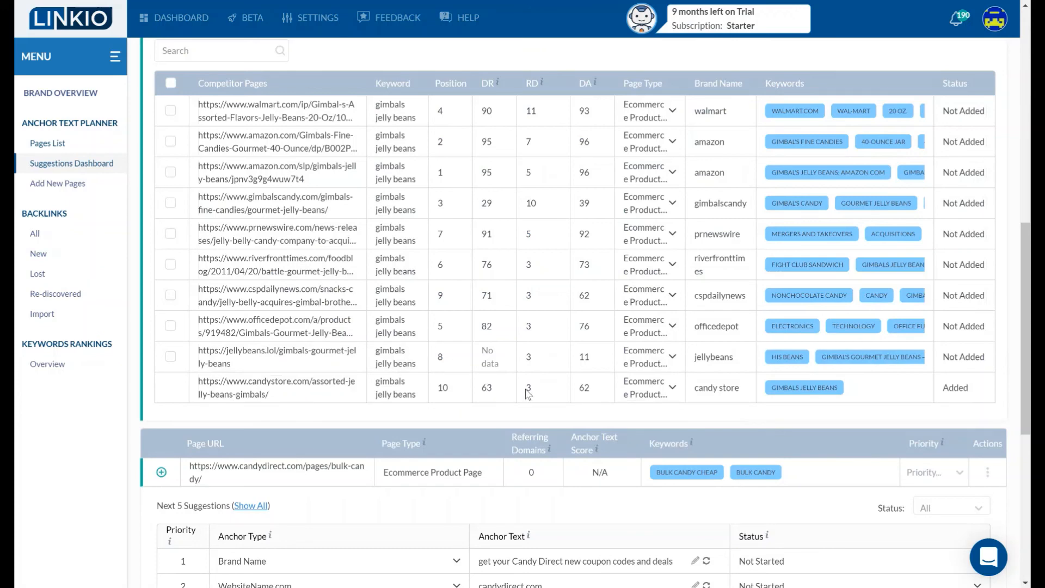
scroll(527, 393, "up", 3)
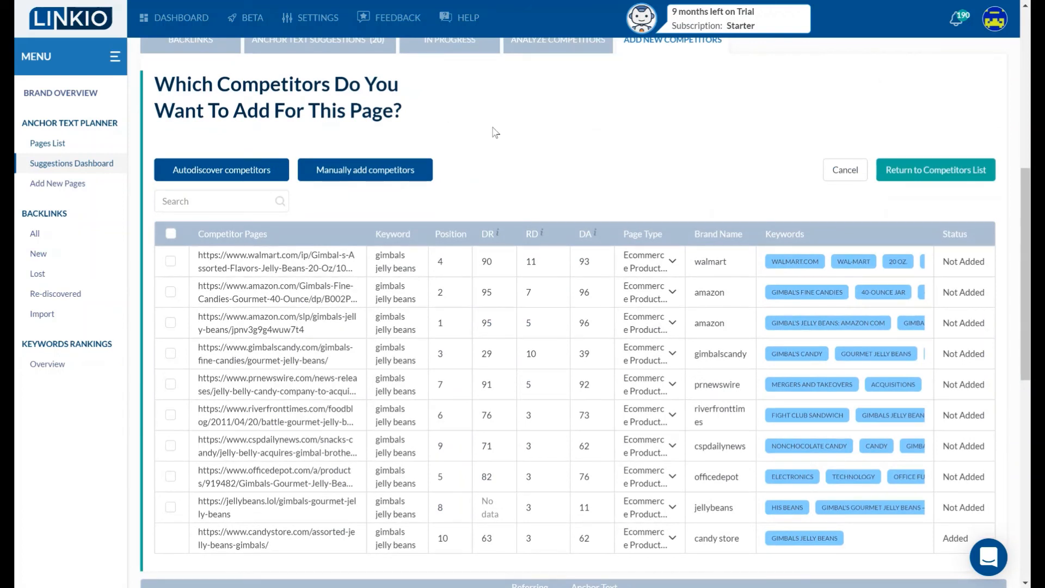
left_click(48, 364)
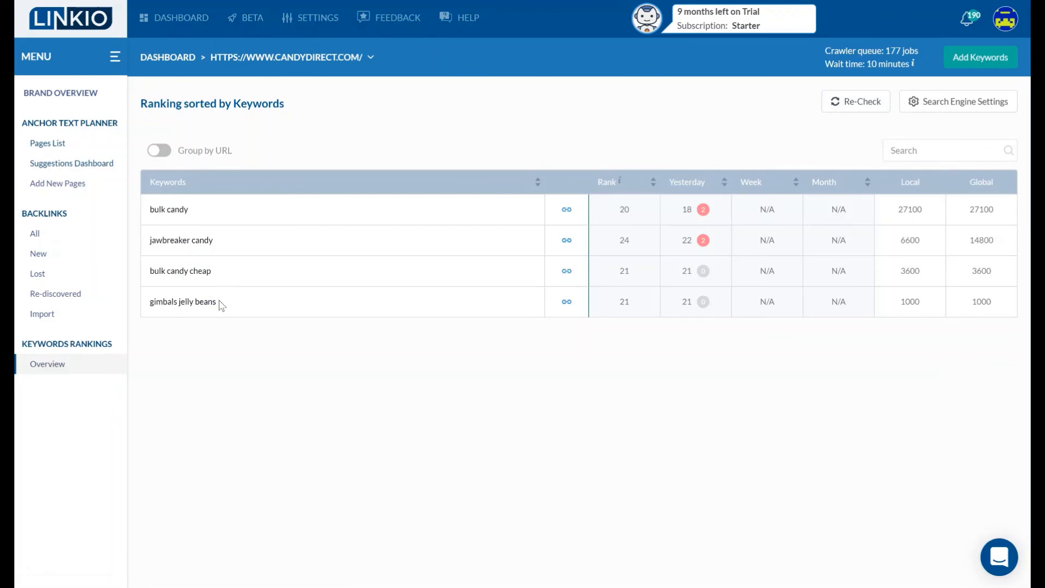
triple_click(221, 305)
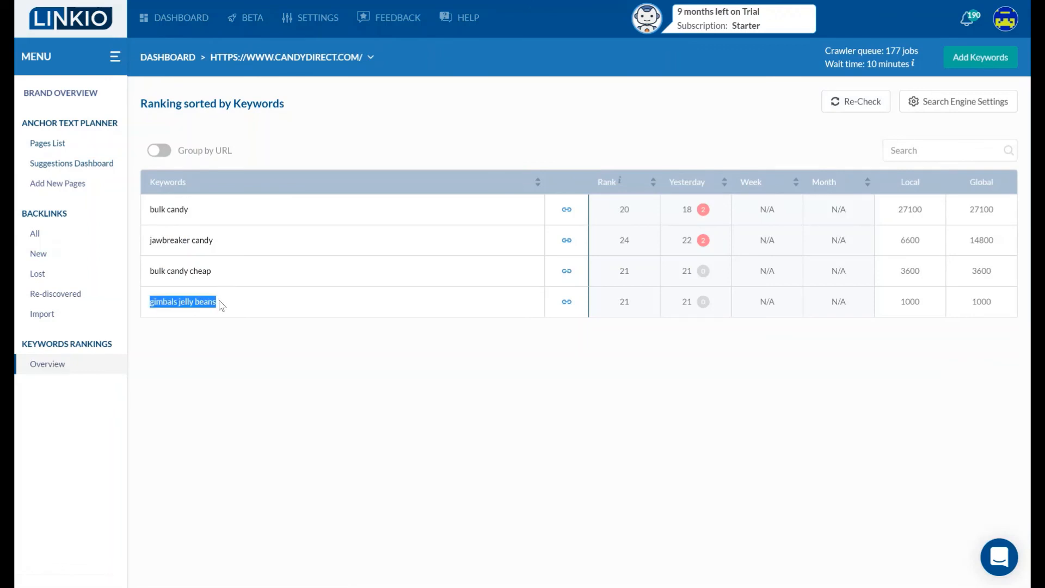
left_click(309, 349)
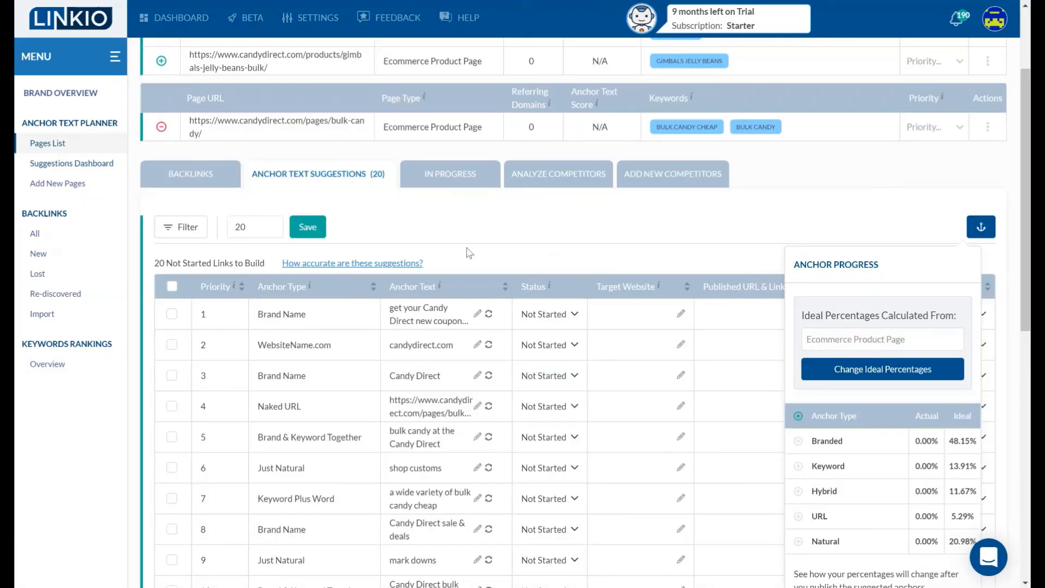
- Autodiscover competitors for Candy Direct's bulk-candy page using the keyword "bulk candy"
scroll(470, 252, "up", 3)
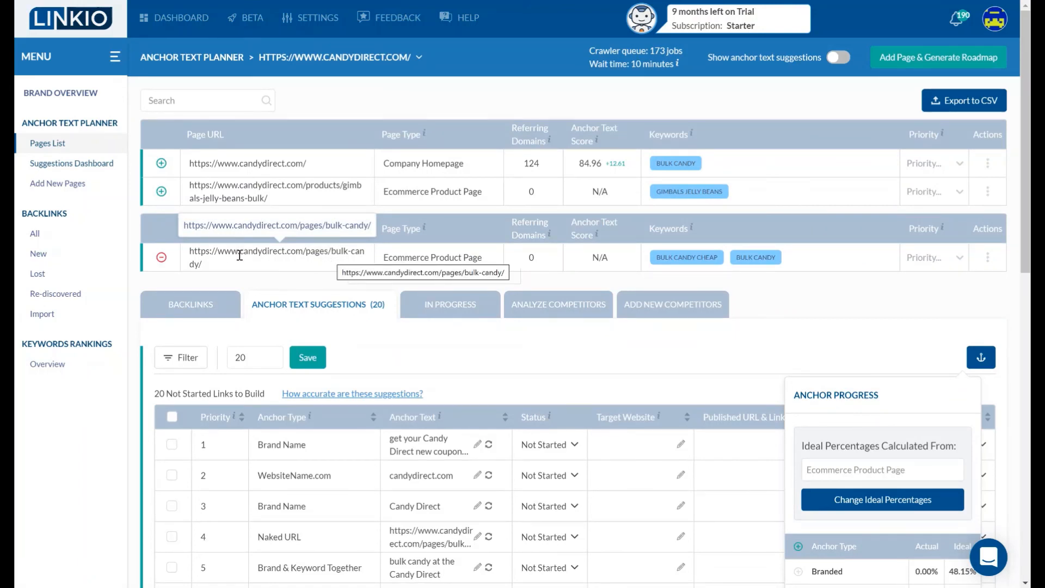
left_click(656, 308)
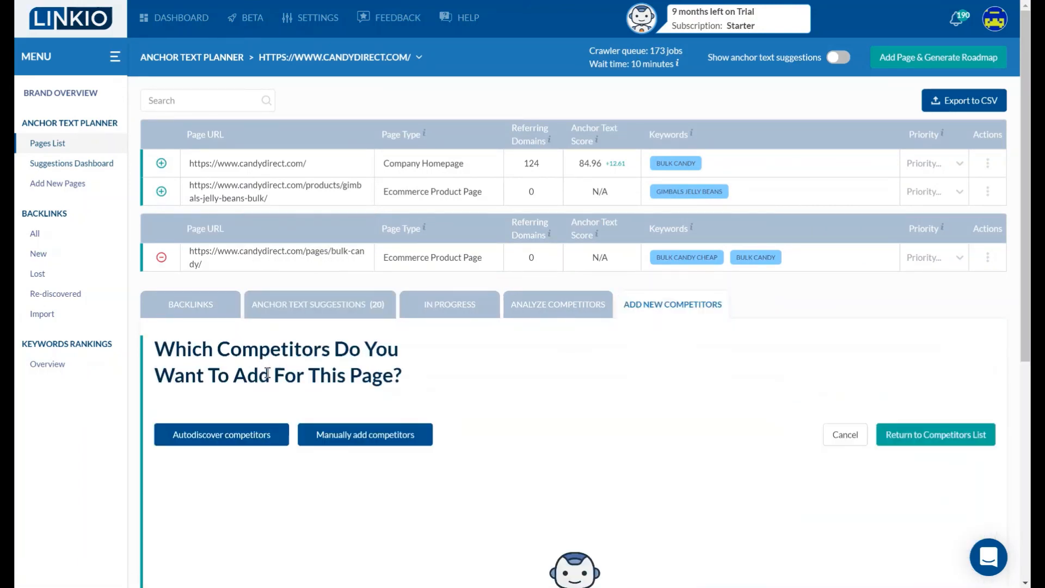
scroll(267, 376, "down", 3)
left_click(241, 320)
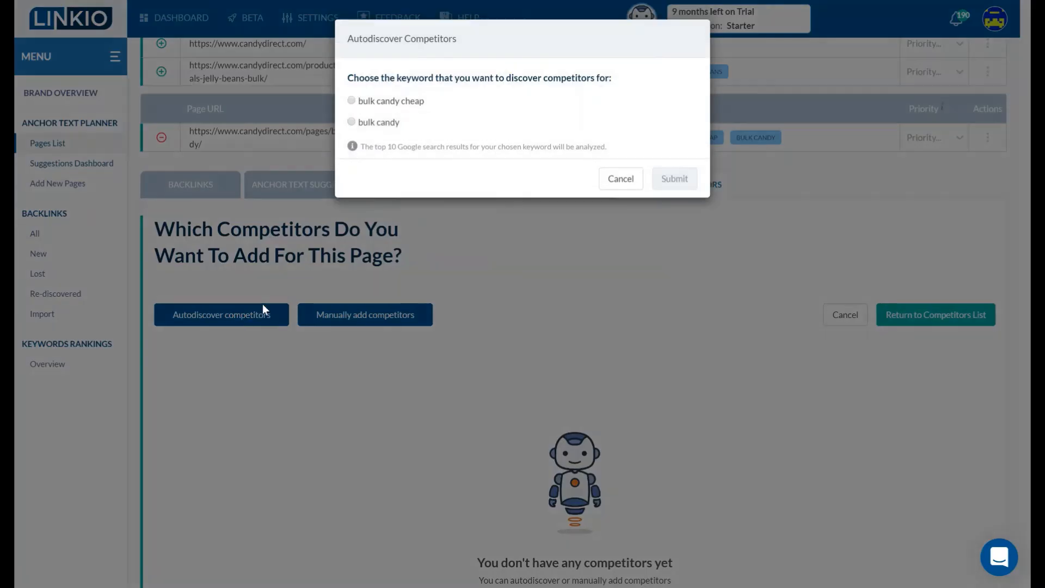
left_click(352, 122)
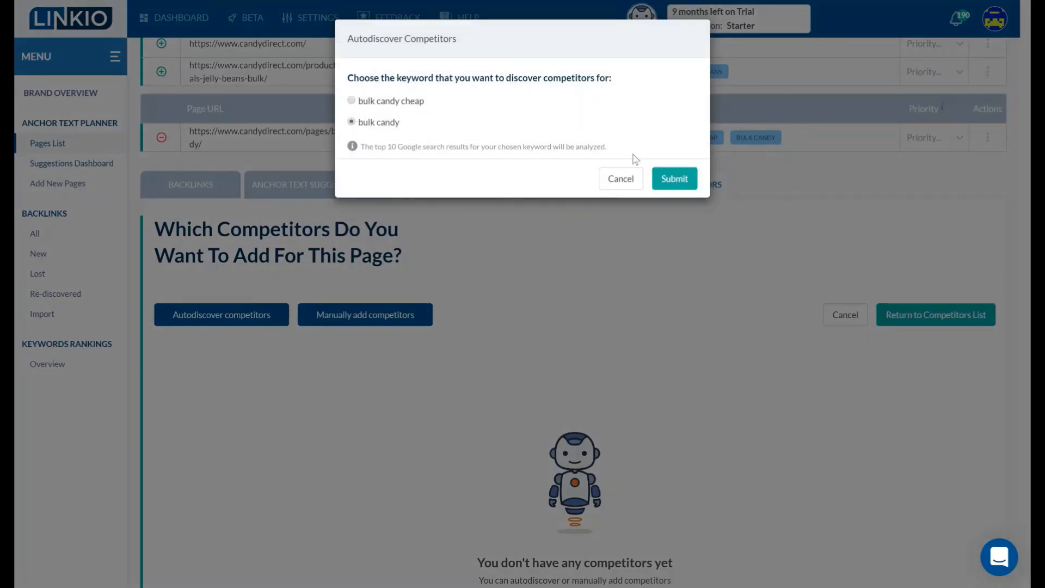
left_click(674, 178)
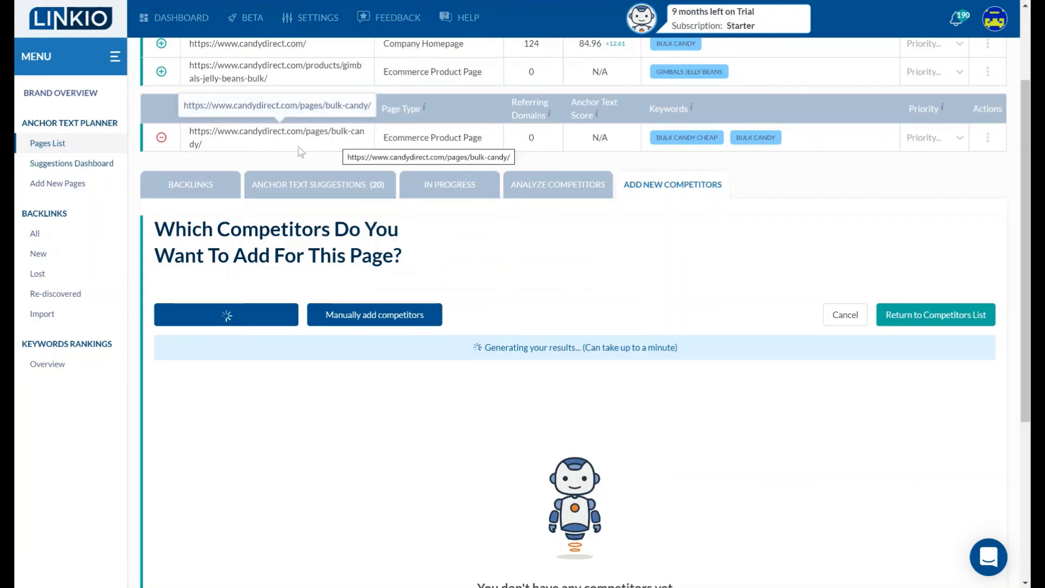
- Compare the discovered competitors with the bulk-candy page and select the candywarehouse.com bulk-candy page for adding
scroll(479, 250, "down", 3)
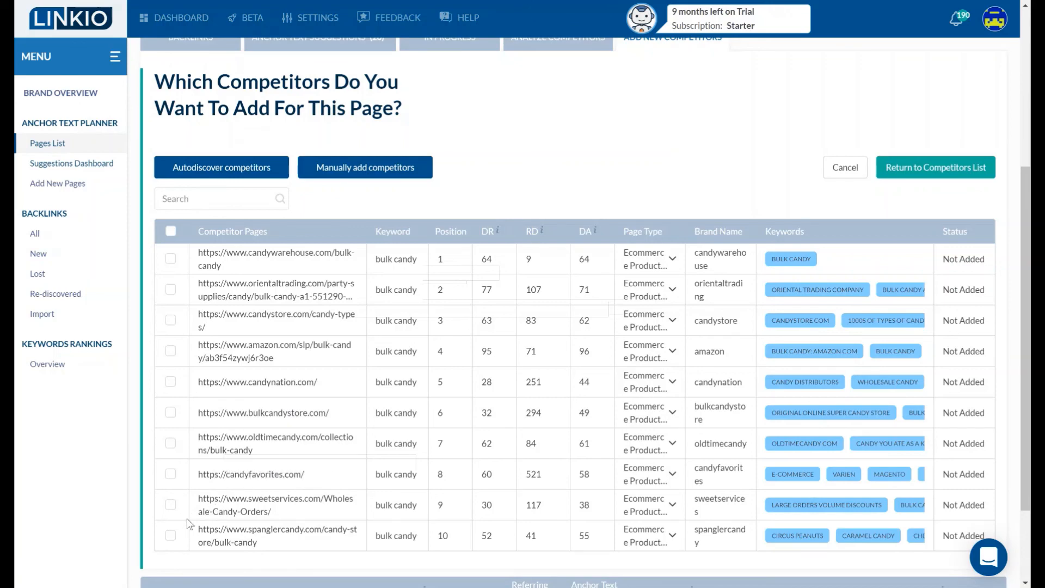
scroll(190, 524, "up", 3)
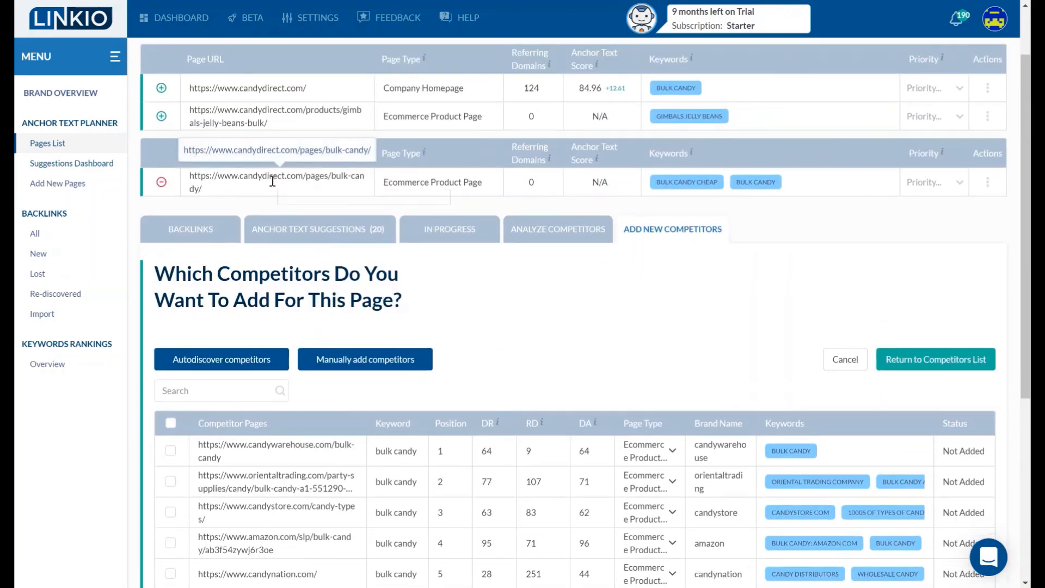
triple_click(273, 181)
left_click(431, 291)
scroll(431, 290, "down", 4)
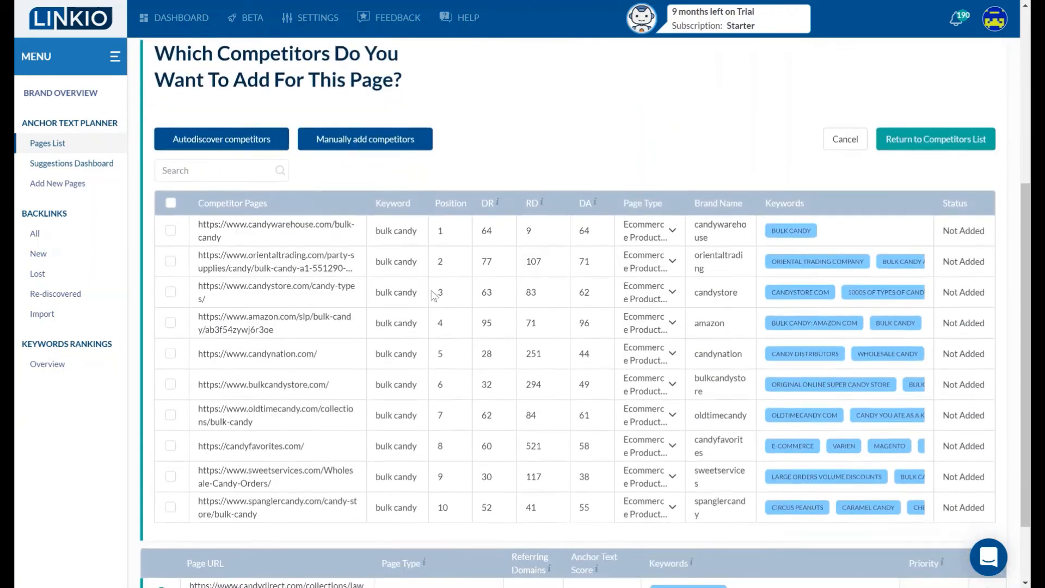
left_click(170, 230)
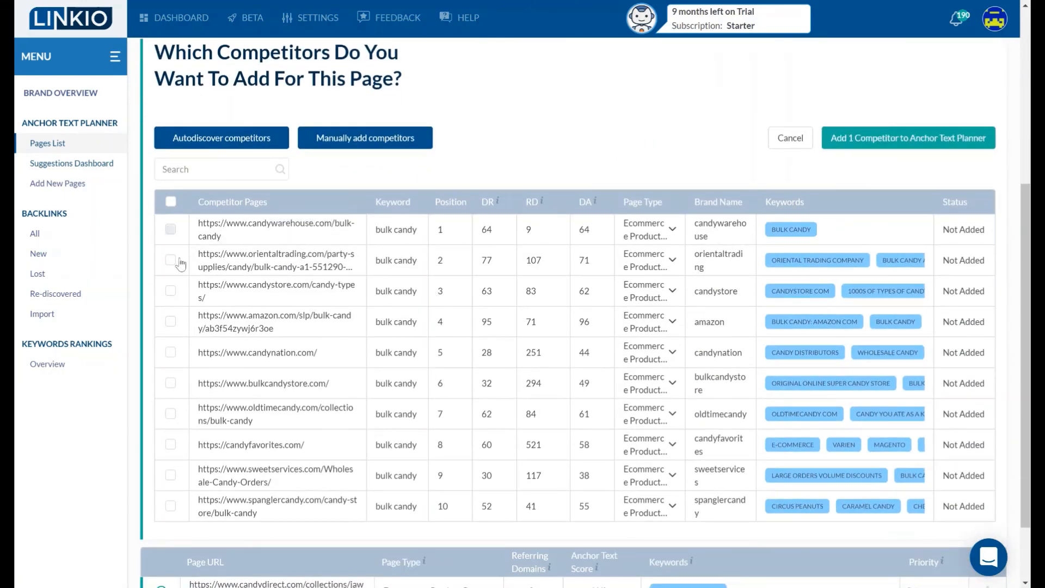